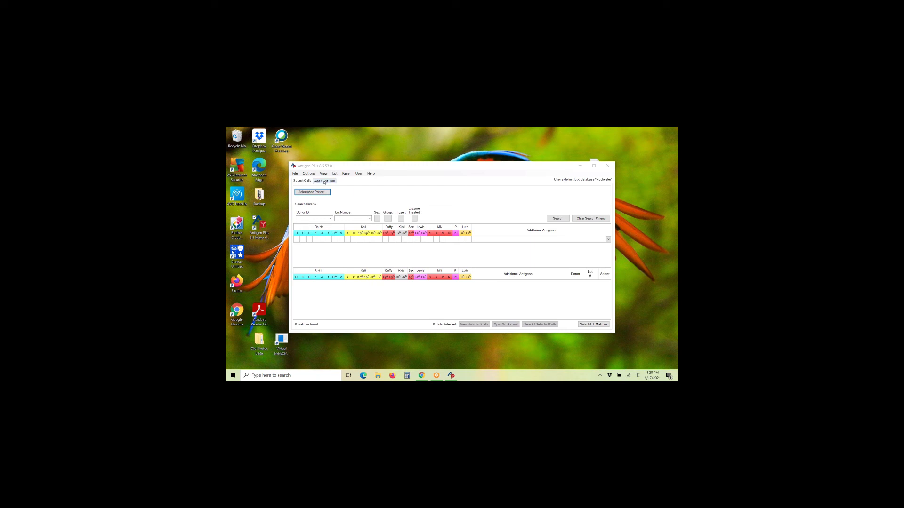
# Look at the form for adding and editing cells and return to the cell search.
pyautogui.click(324, 182)
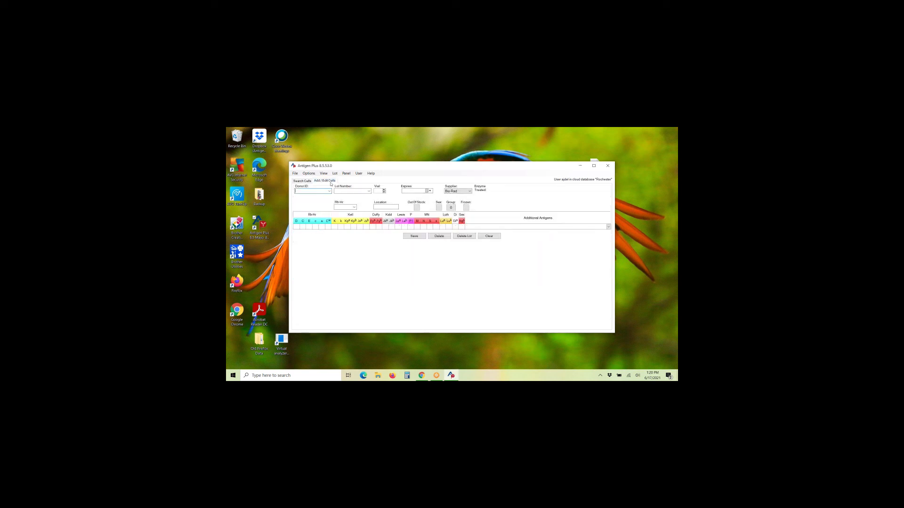
pyautogui.click(302, 181)
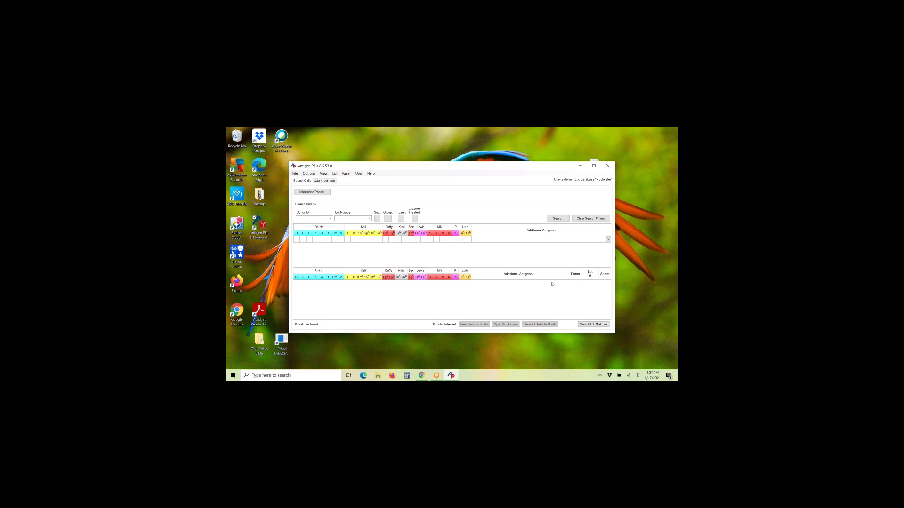
# Review the result column settings for new panels and the check cell threshold choices, and close them without saving.
pyautogui.click(309, 173)
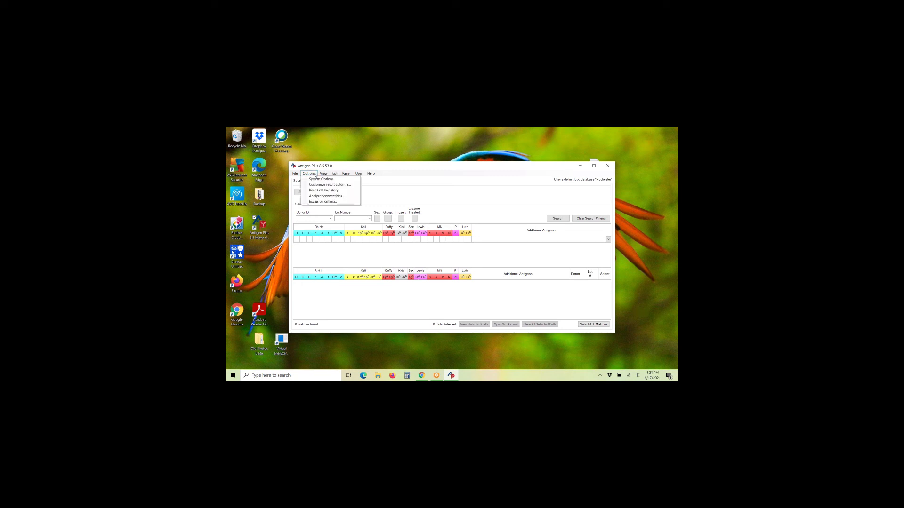
pyautogui.click(314, 185)
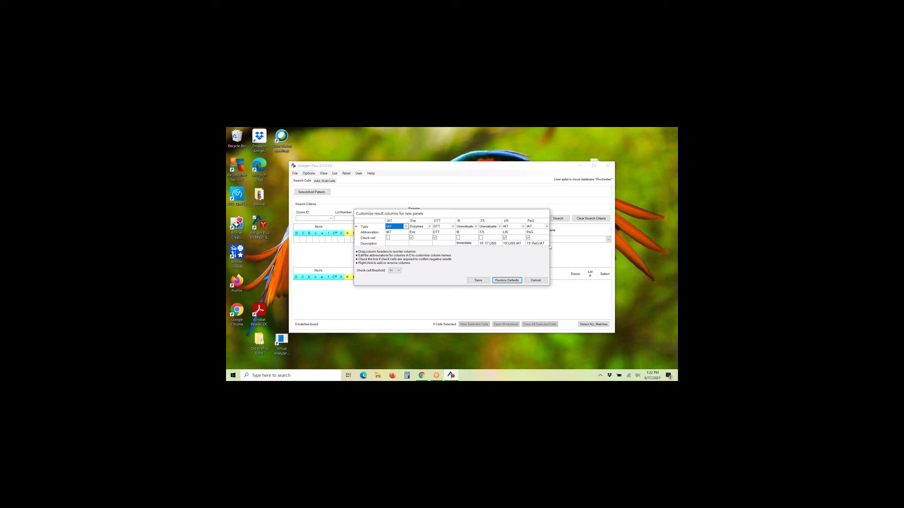
pyautogui.click(398, 271)
pyautogui.click(399, 284)
pyautogui.click(400, 271)
pyautogui.click(397, 284)
pyautogui.click(542, 281)
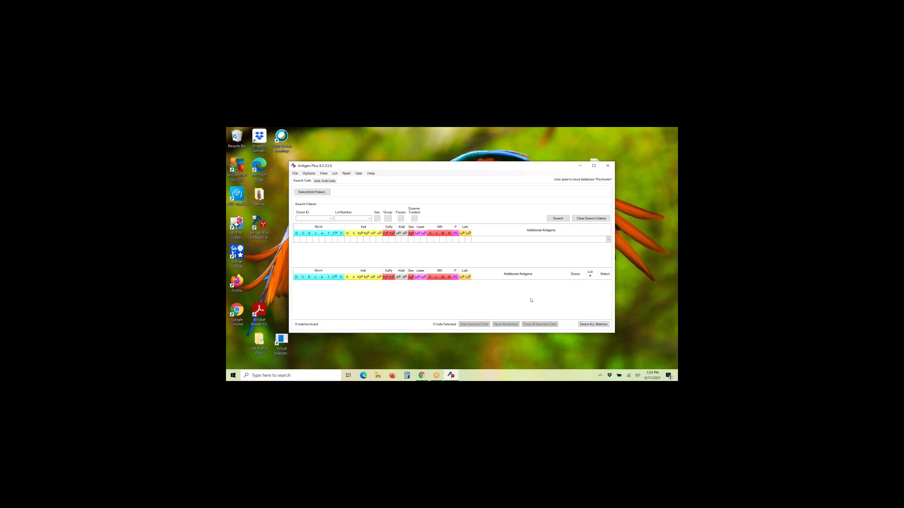
# Look up existing patients by the start of their patient ID and select the first patient listed.
pyautogui.click(326, 192)
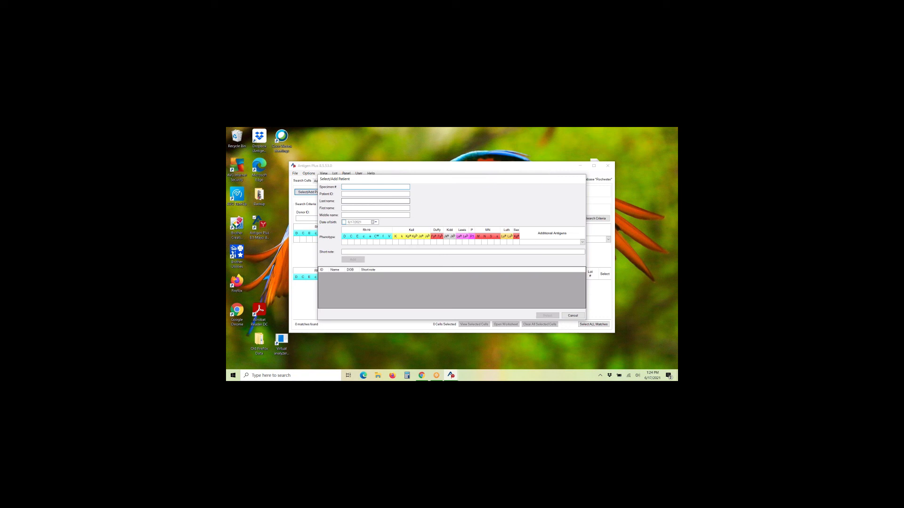
pyautogui.click(363, 194)
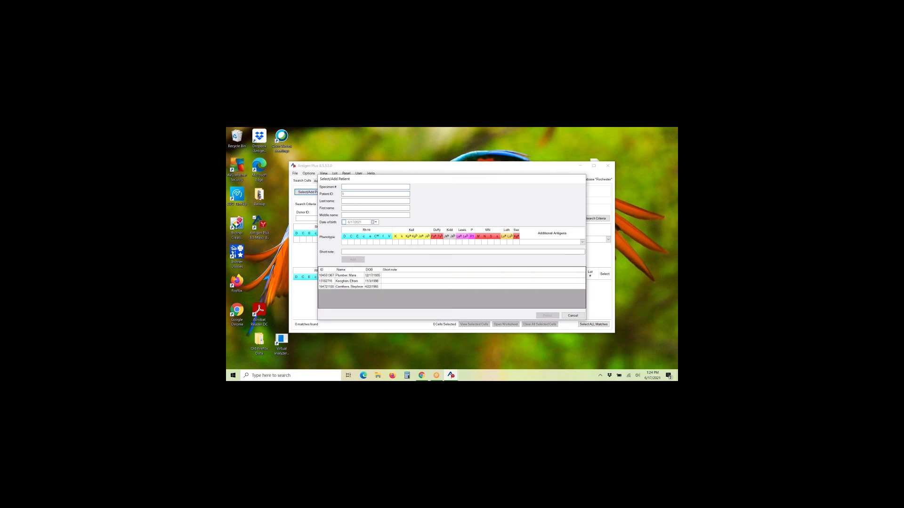
pyautogui.click(351, 276)
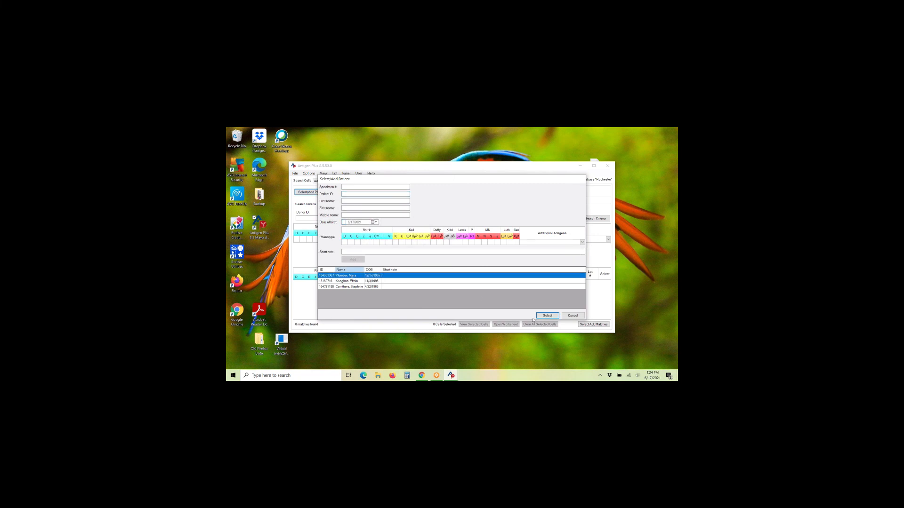
pyautogui.click(547, 315)
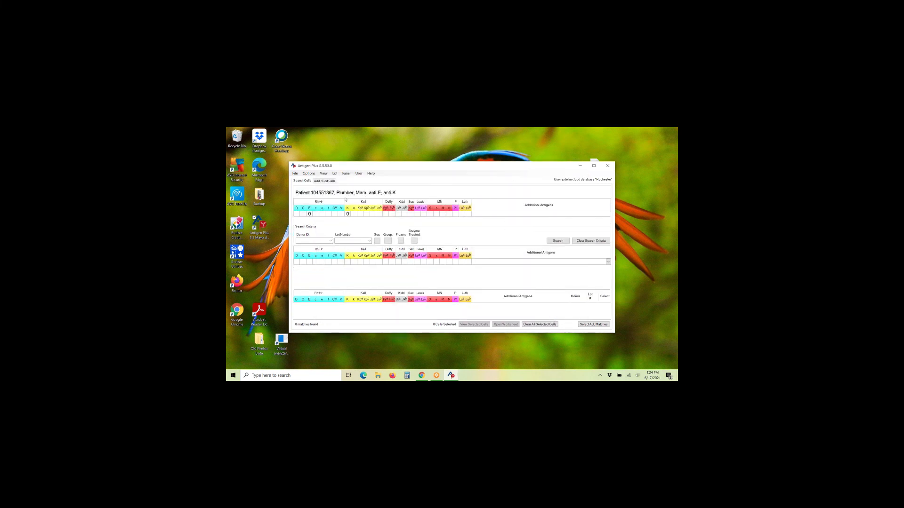
# Switch to a different patient by starting a new record with the patient ID, last name and first name.
pyautogui.rightClick(337, 193)
pyautogui.click(359, 196)
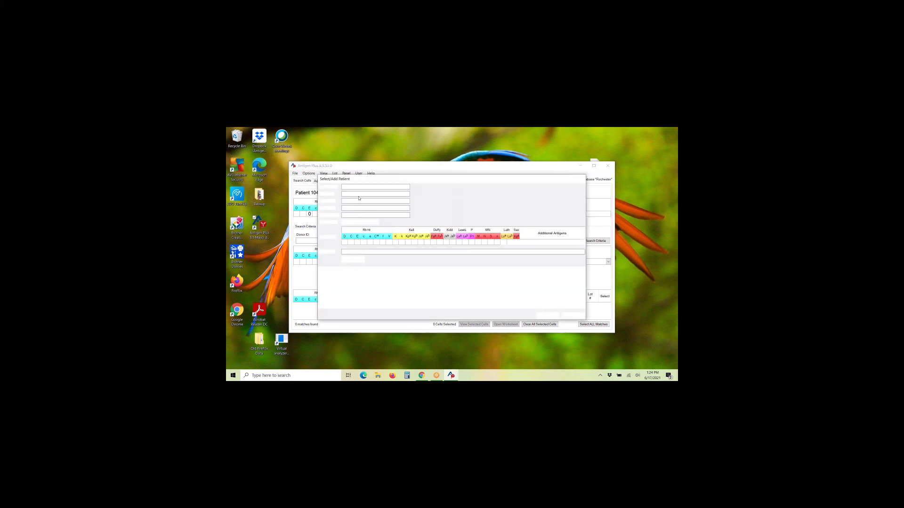
pyautogui.write('321')
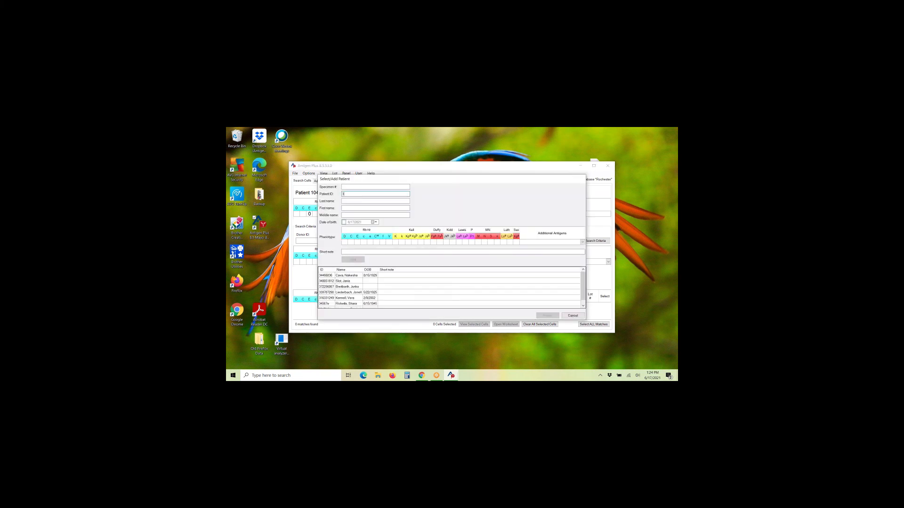
pyautogui.click(347, 202)
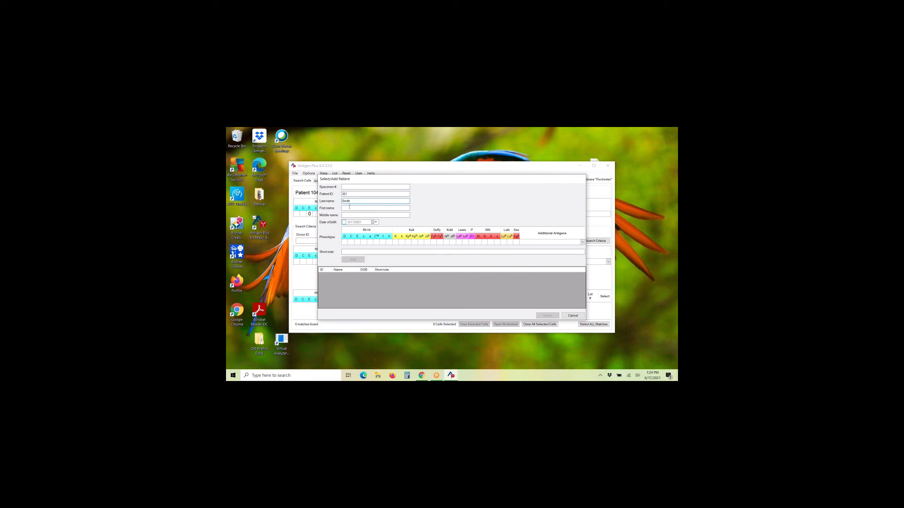
pyautogui.click(350, 208)
pyautogui.write('John')
# Set the new patient's date of birth and add the patient.
pyautogui.click(344, 222)
pyautogui.click(374, 222)
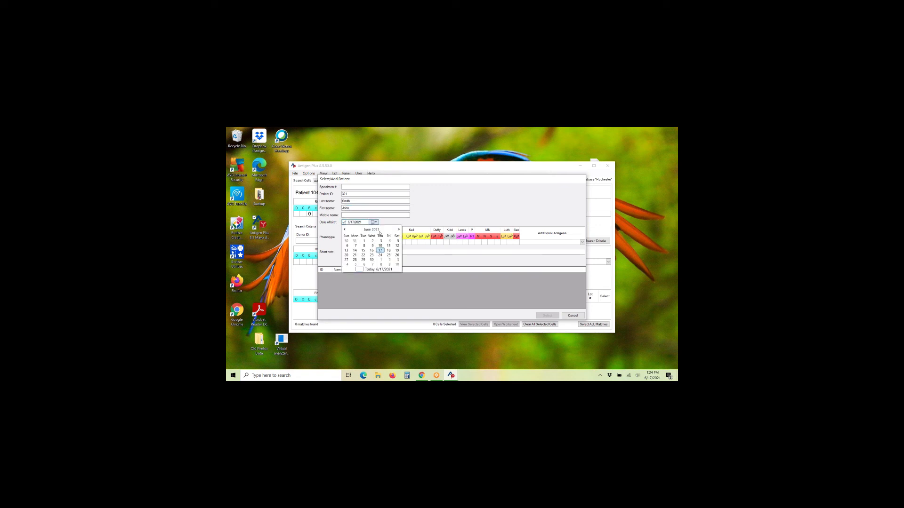
pyautogui.click(379, 230)
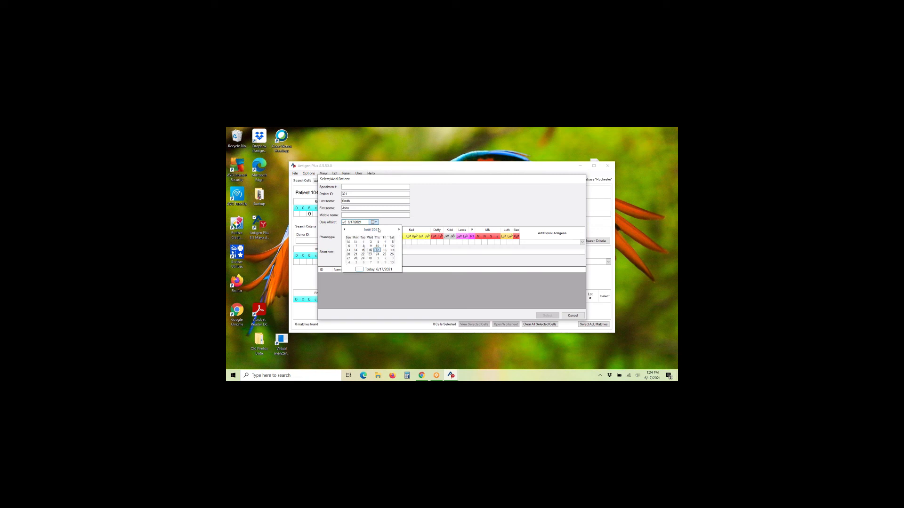
pyautogui.click(379, 230)
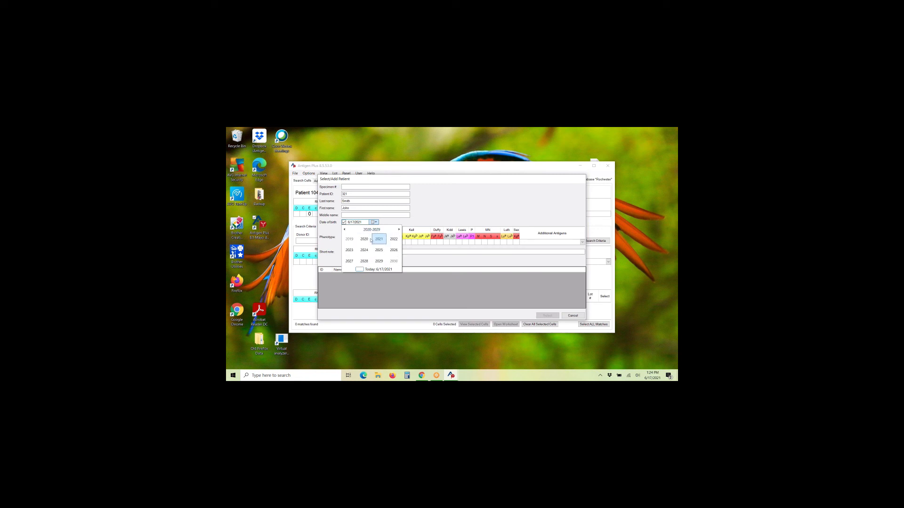
pyautogui.click(352, 241)
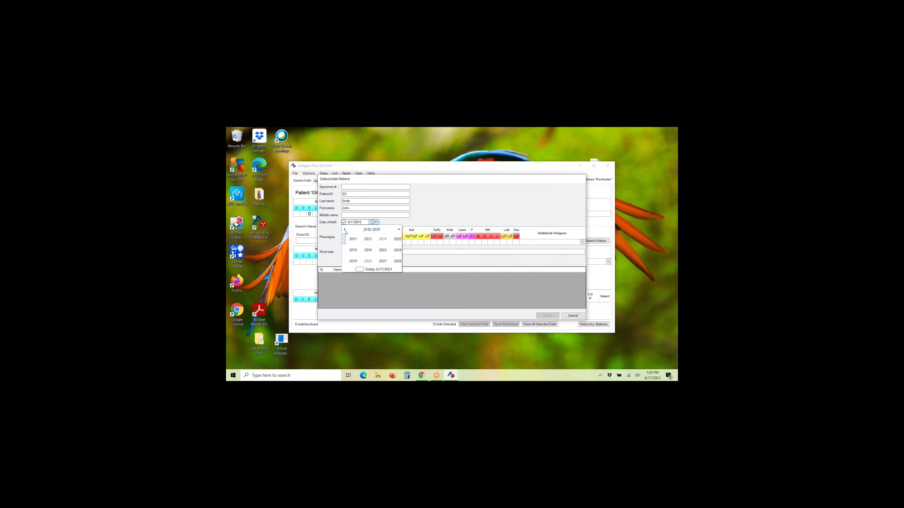
pyautogui.click(350, 240)
pyautogui.click(349, 238)
pyautogui.click(348, 238)
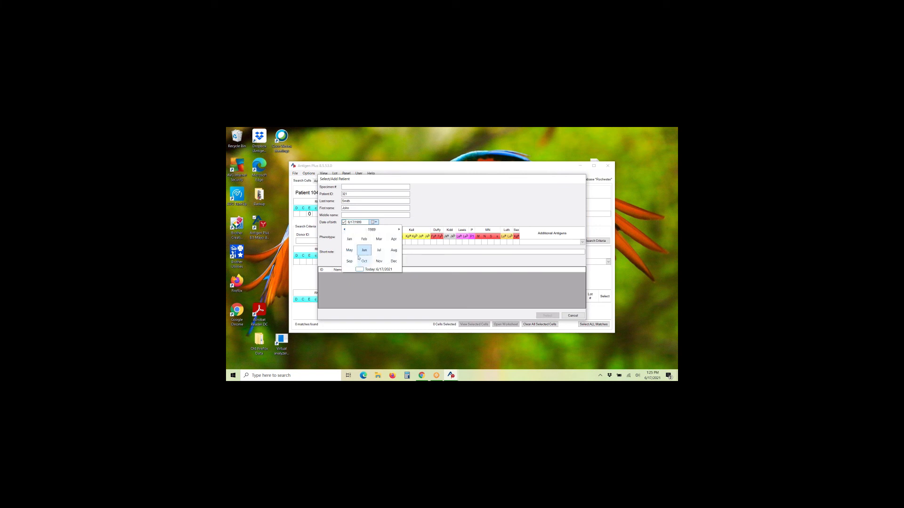
pyautogui.click(394, 225)
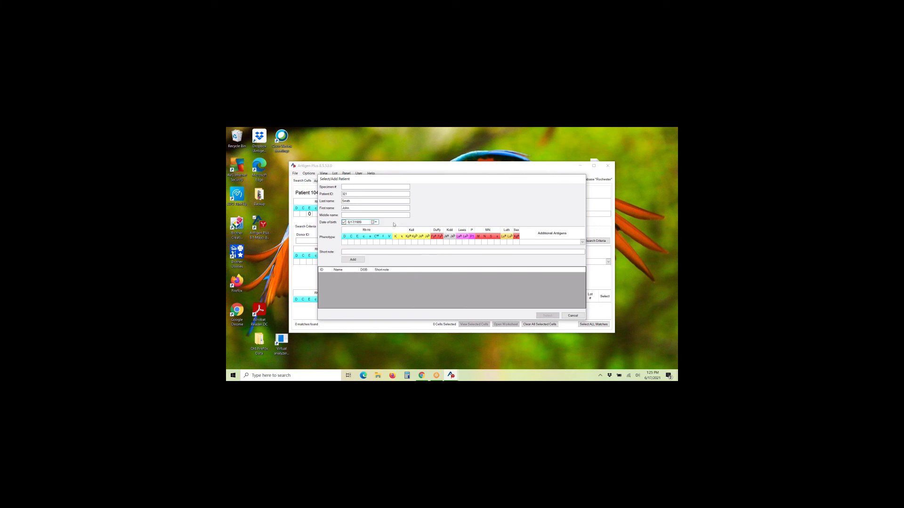
pyautogui.click(361, 259)
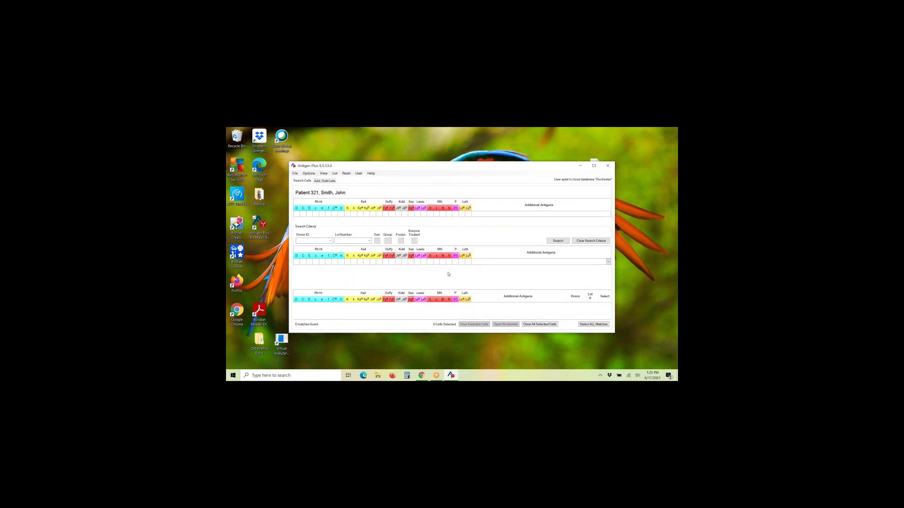
# Search for the cells of lot 20460 in the maximized window and select all matches.
pyautogui.click(370, 242)
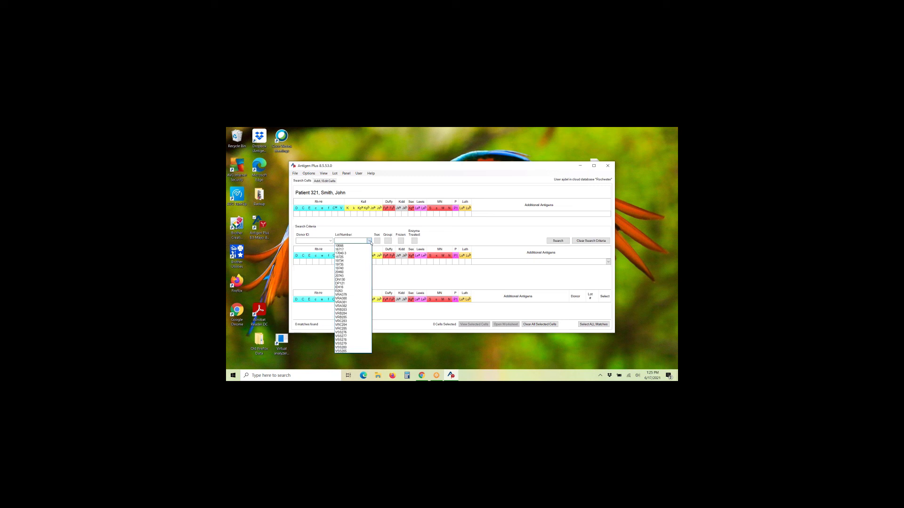
pyautogui.click(346, 272)
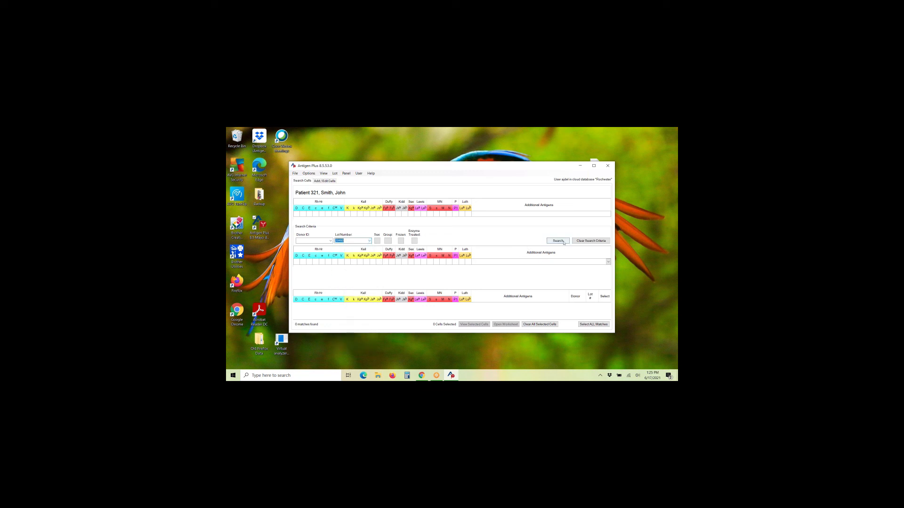
pyautogui.click(548, 241)
pyautogui.click(593, 166)
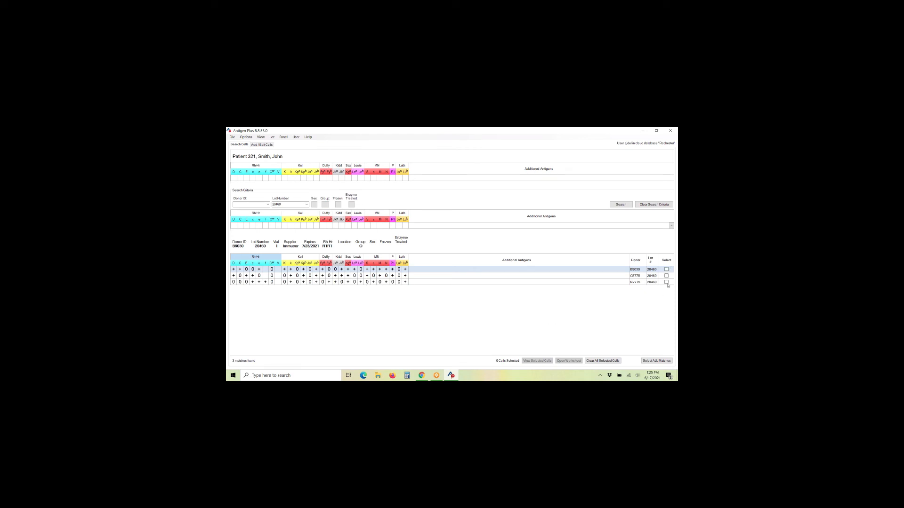
pyautogui.click(654, 362)
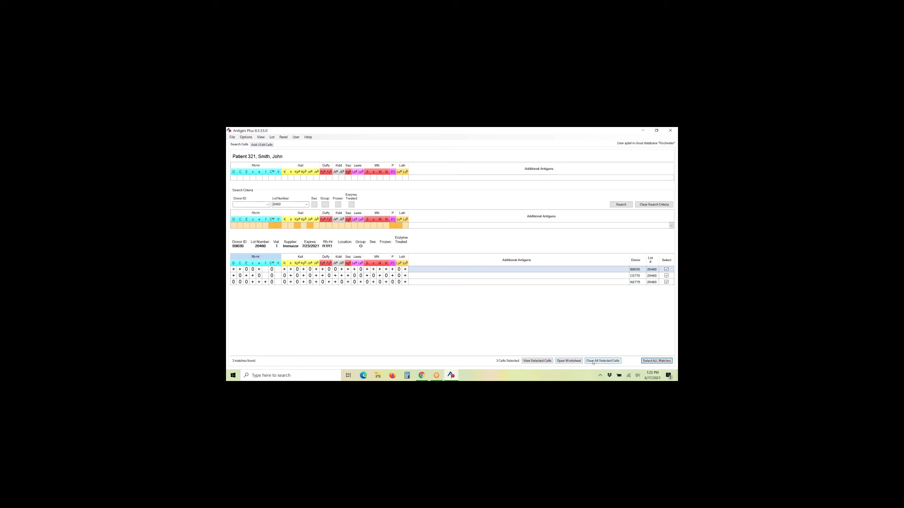
# Review the panel of selected cells and its print preview, and close both.
pyautogui.click(543, 361)
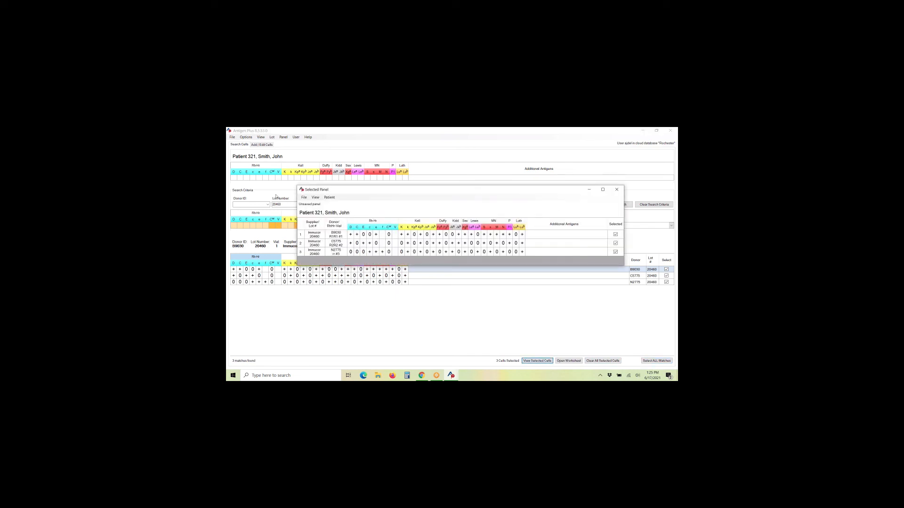
pyautogui.click(304, 198)
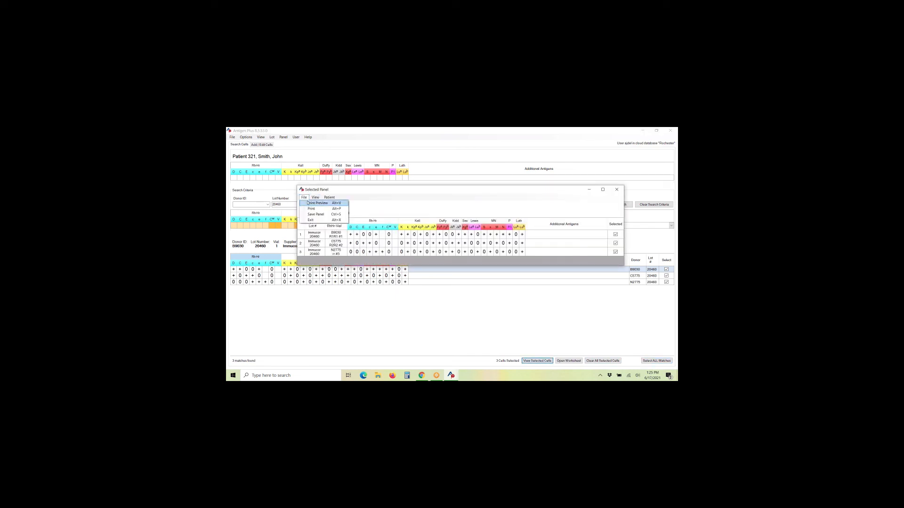
pyautogui.click(307, 203)
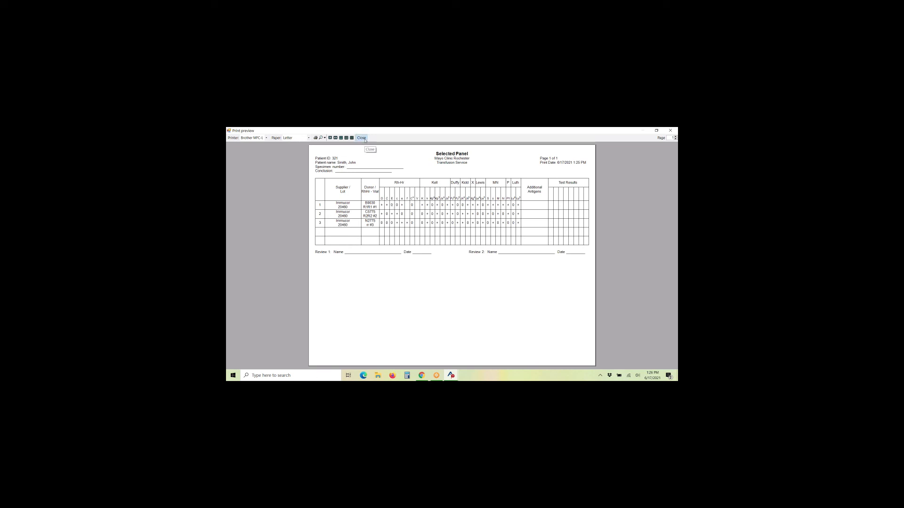
pyautogui.click(362, 138)
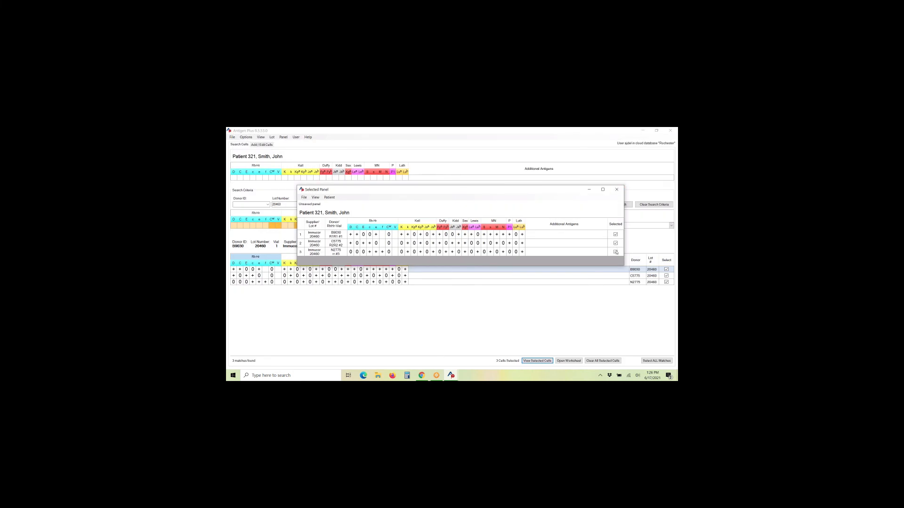
pyautogui.click(616, 190)
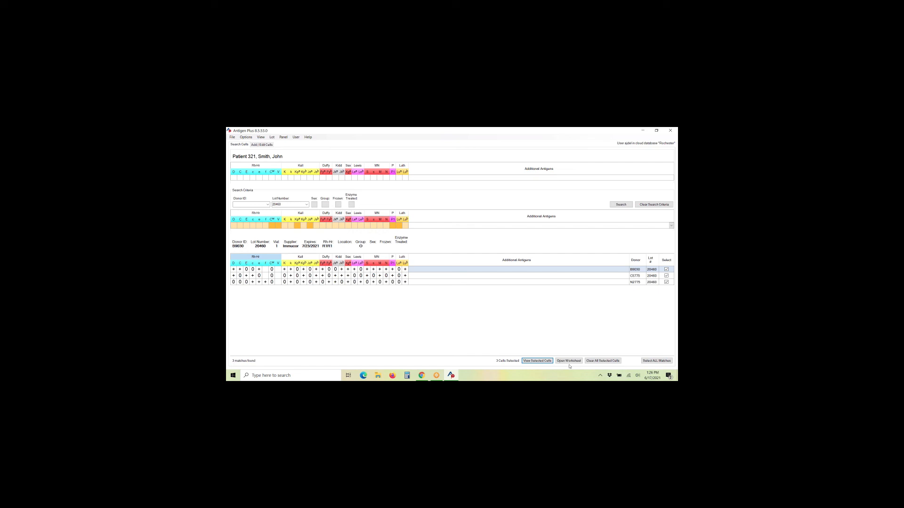
# Open the results worksheet for the selected cells and enter an immediate spin (IS) result of 0 for all three cells.
pyautogui.click(570, 362)
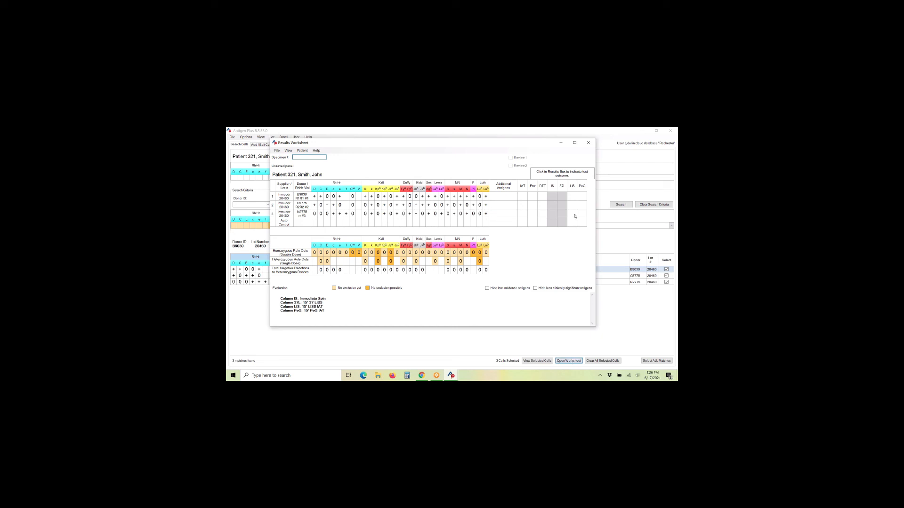
pyautogui.click(556, 200)
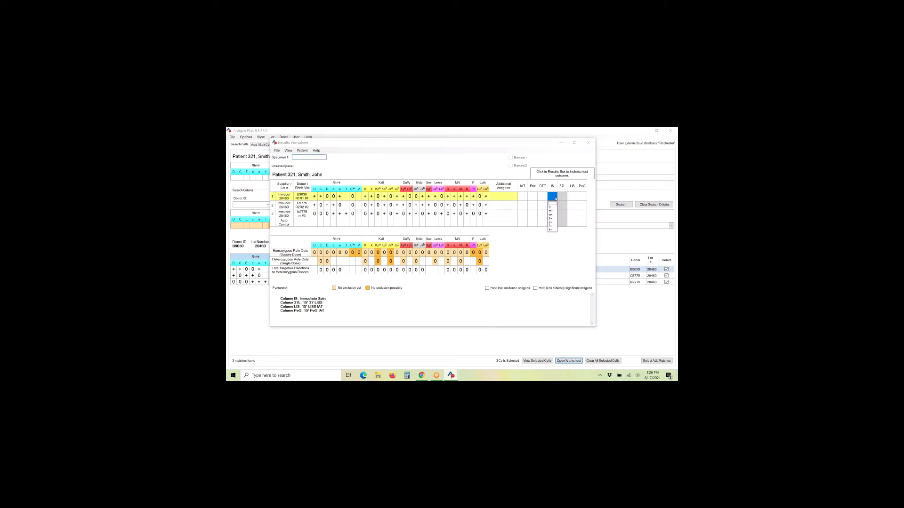
pyautogui.write('0')
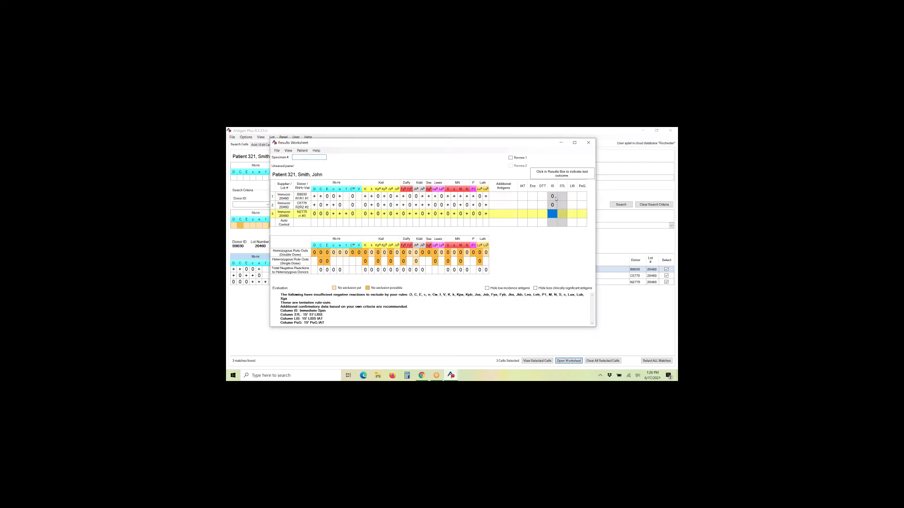
pyautogui.write('00')
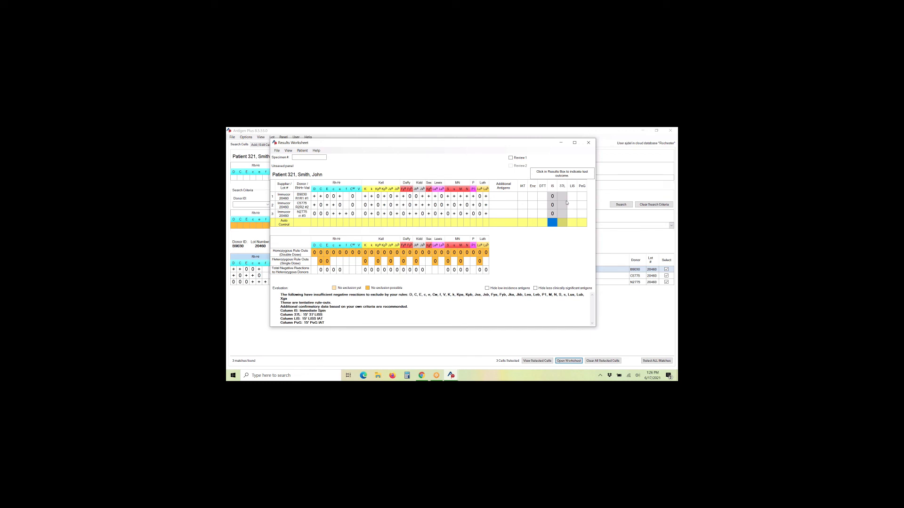
# Enter a PeG result of 2+ for the first cell in the worksheet.
pyautogui.click(582, 197)
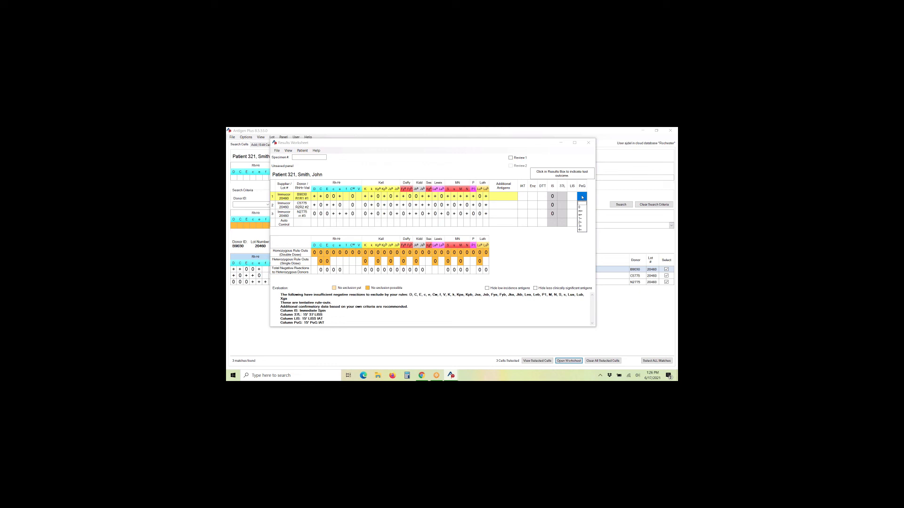
pyautogui.click(582, 198)
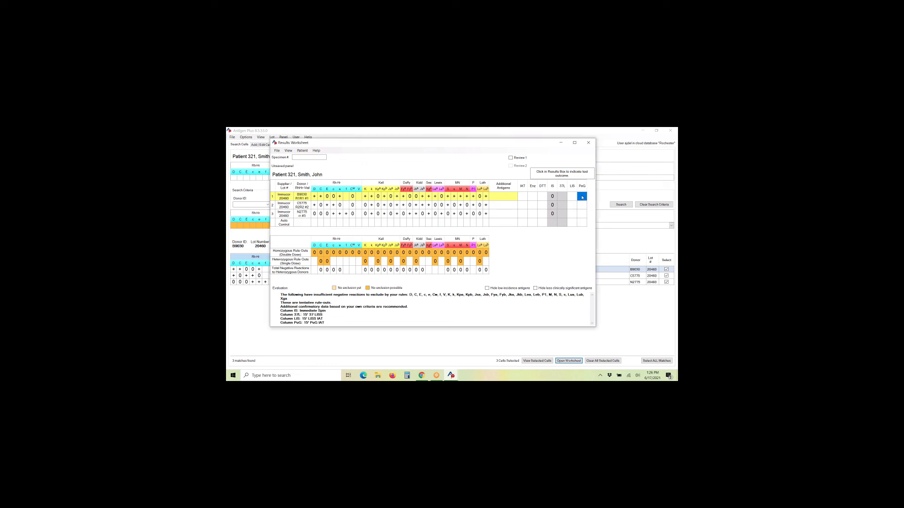
pyautogui.write('2+')
pyautogui.press('Return')
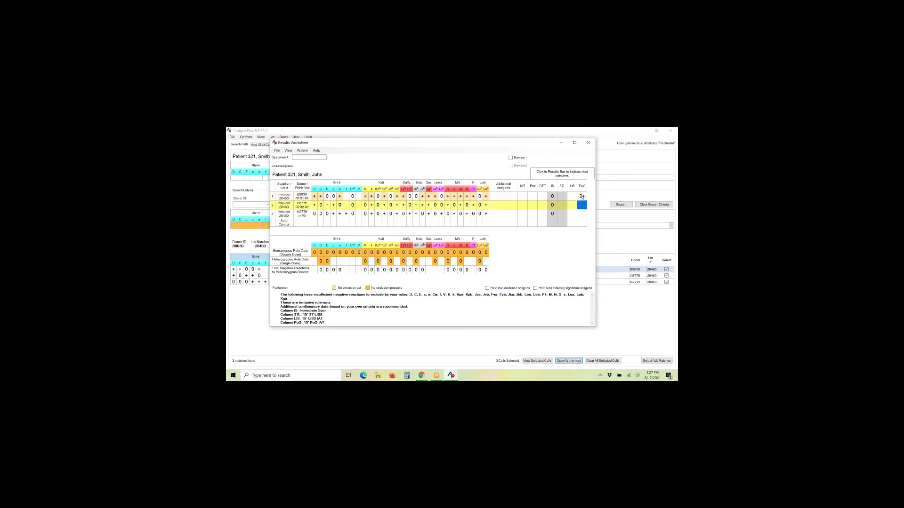
# Enter PeG results of 2+ for the second cell and 0 for the third, with a check cell result of 2+ for the third.
pyautogui.write('2+')
pyautogui.press('Return')
pyautogui.write('0')
pyautogui.press('Return')
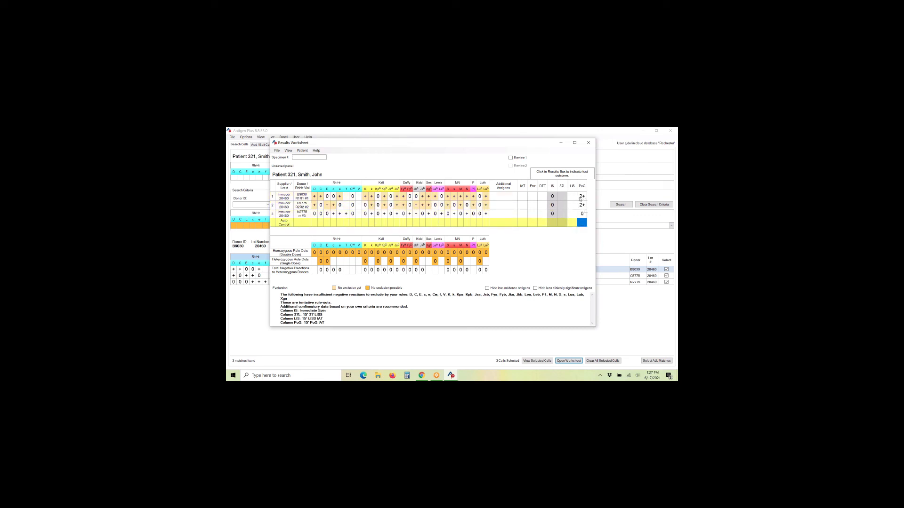
pyautogui.click(586, 213)
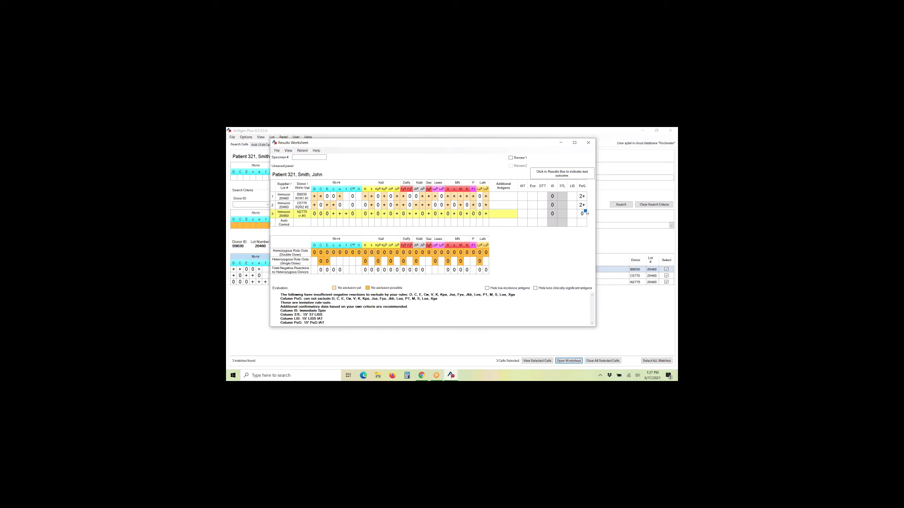
pyautogui.write('2+')
pyautogui.press('Return')
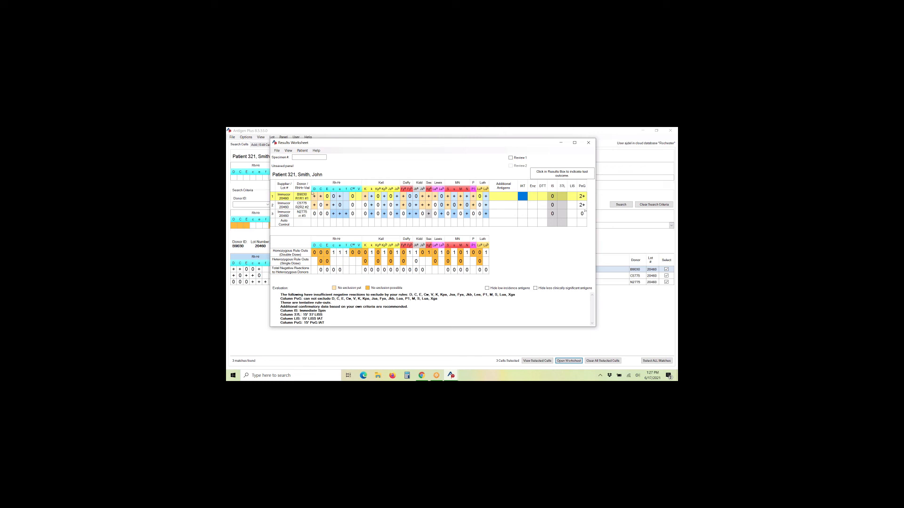
# Save the worksheet as a panel with the description "screen".
pyautogui.click(277, 151)
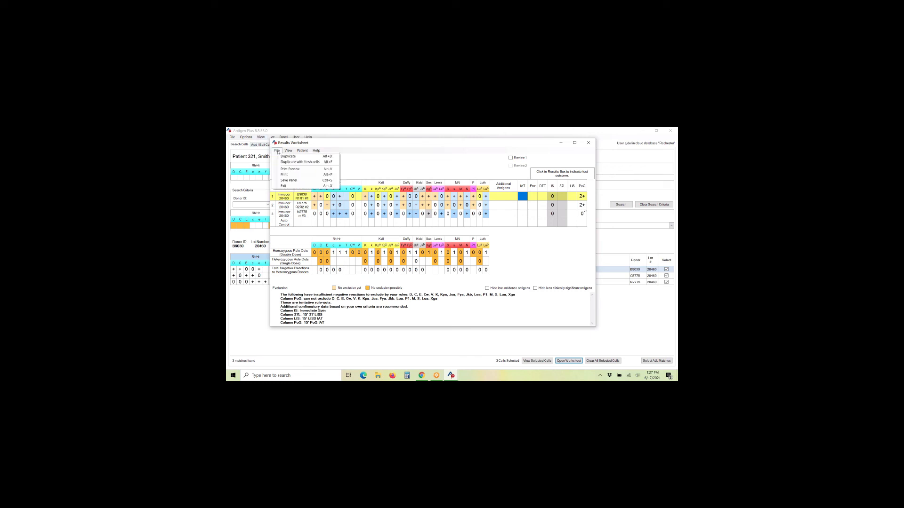
pyautogui.click(289, 181)
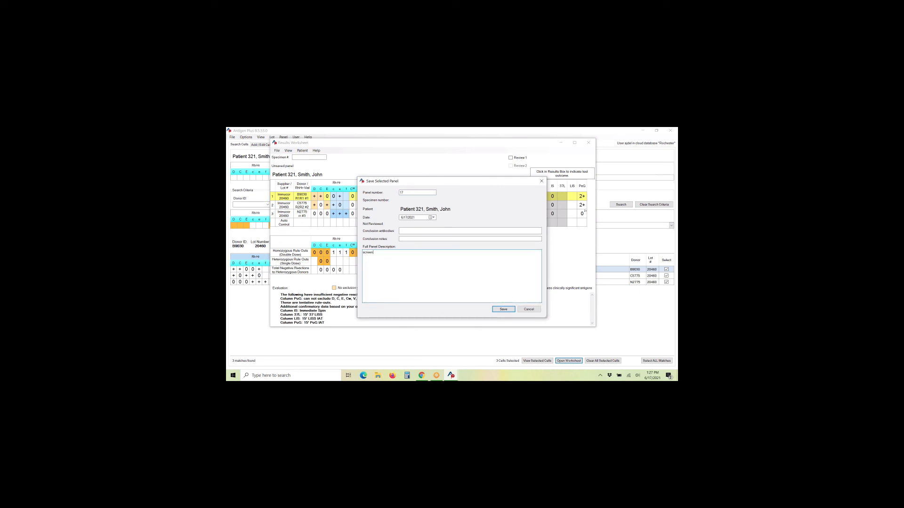
pyautogui.click(510, 309)
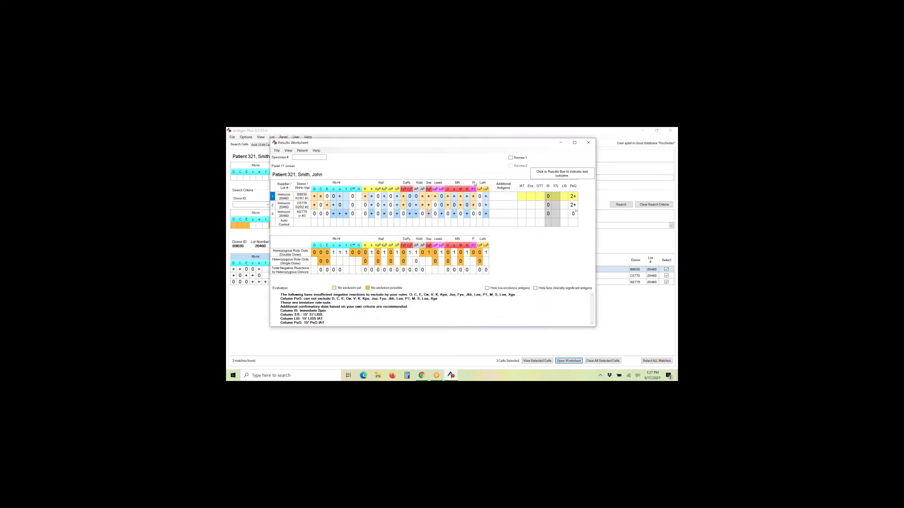
# Close the results worksheet and clear all selected cells.
pyautogui.moveTo(487, 143); pyautogui.dragTo(475, 163)
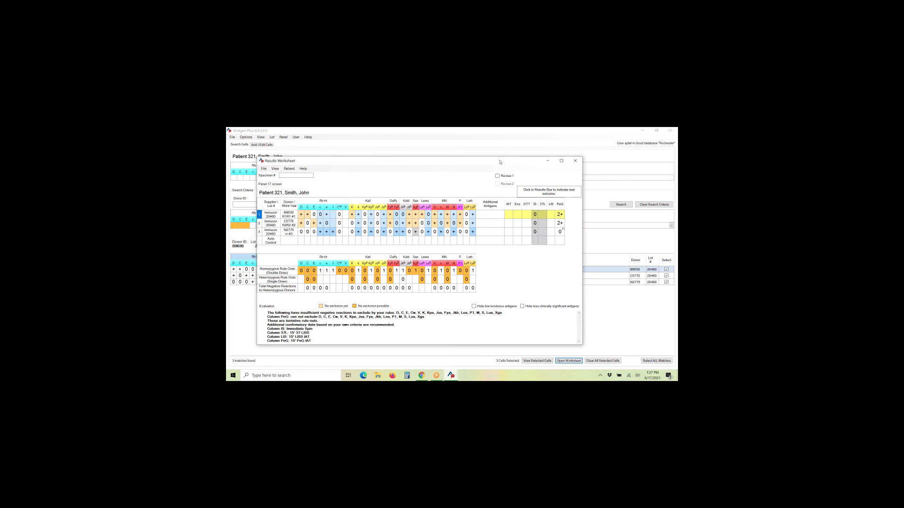
pyautogui.click(575, 161)
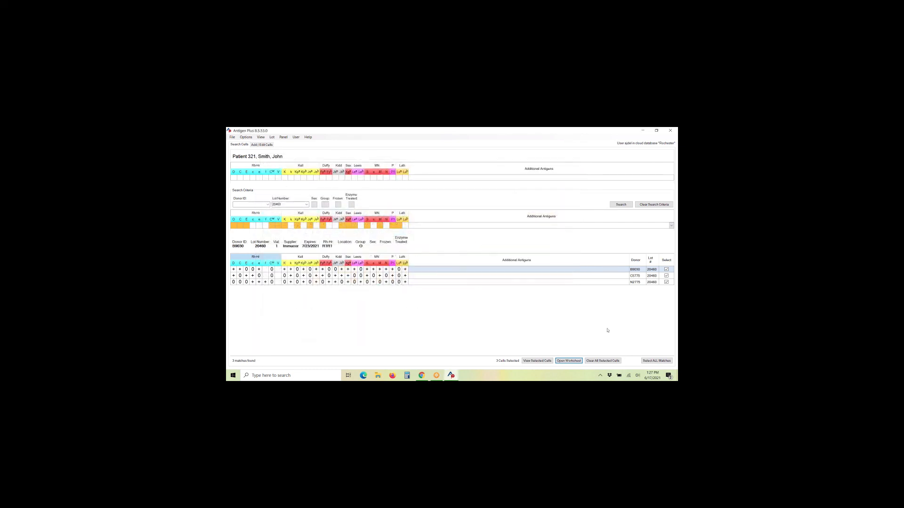
pyautogui.click(603, 361)
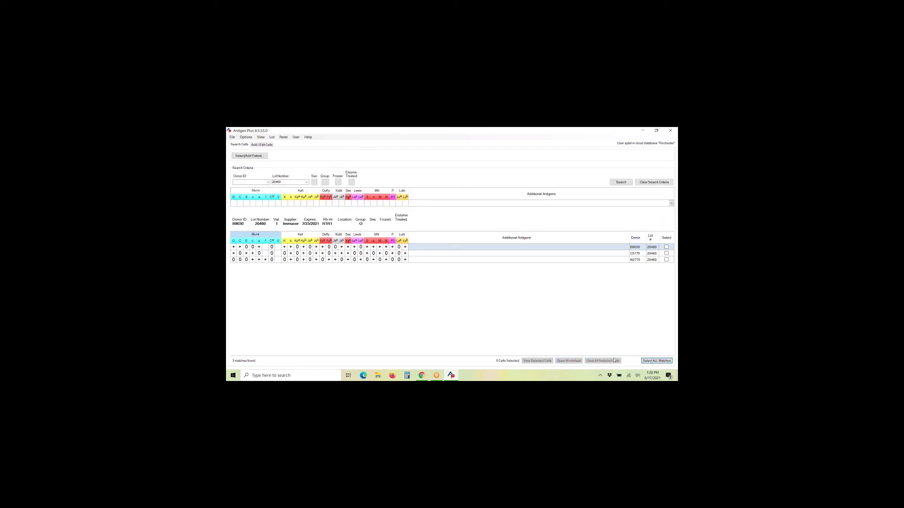
# Load the newest saved panel, described as "screen", and close its results worksheet.
pyautogui.click(283, 137)
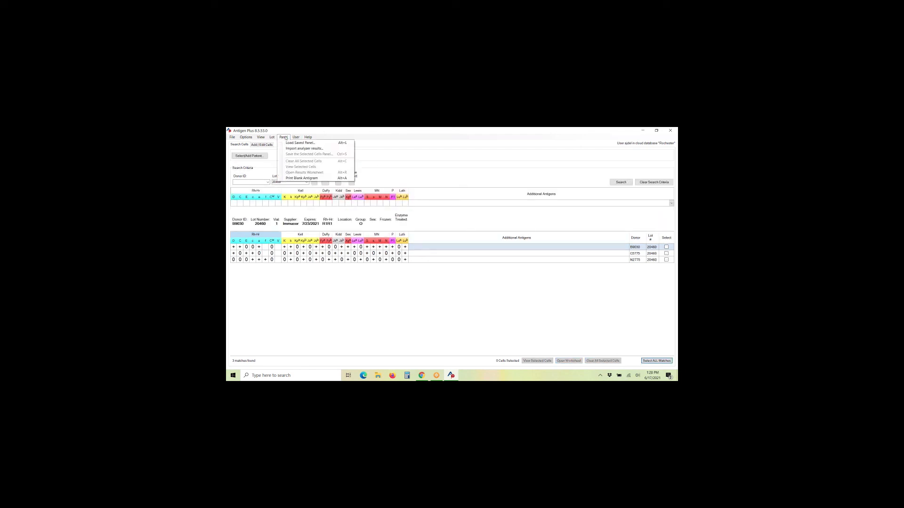
pyautogui.click(286, 142)
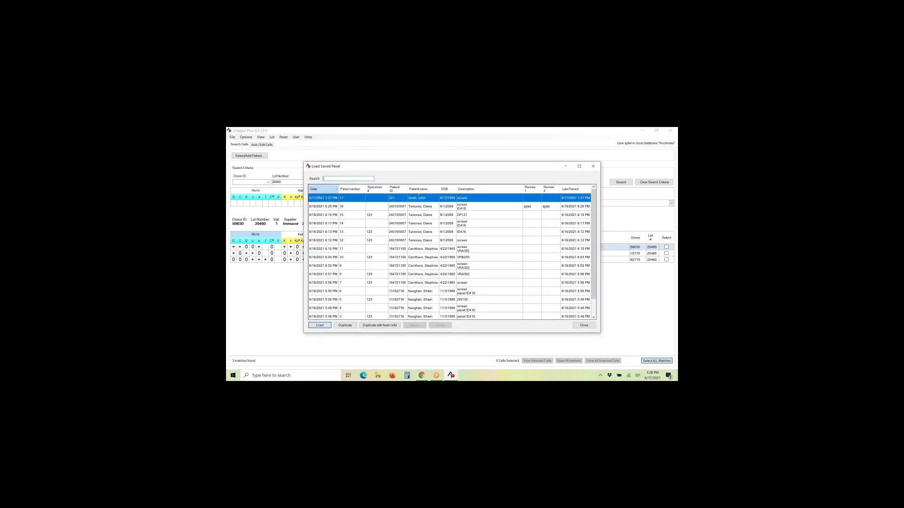
pyautogui.click(459, 199)
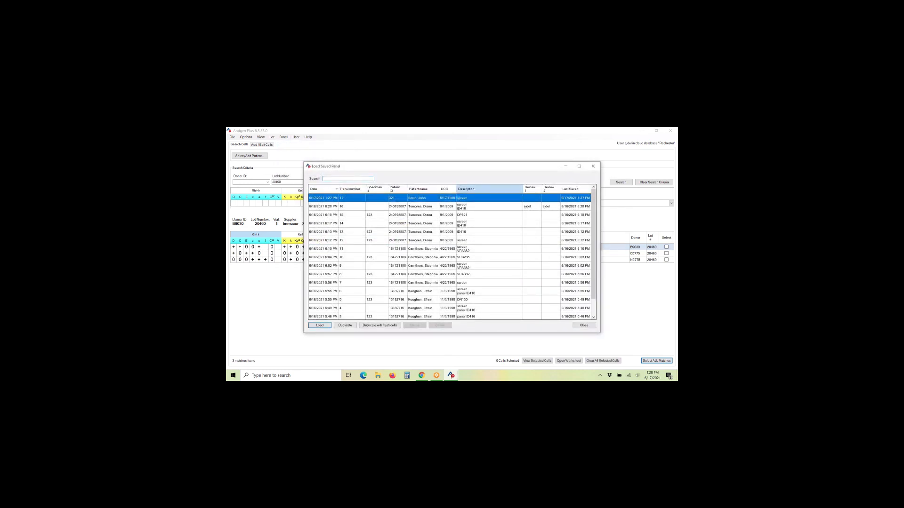
pyautogui.doubleClick(458, 198)
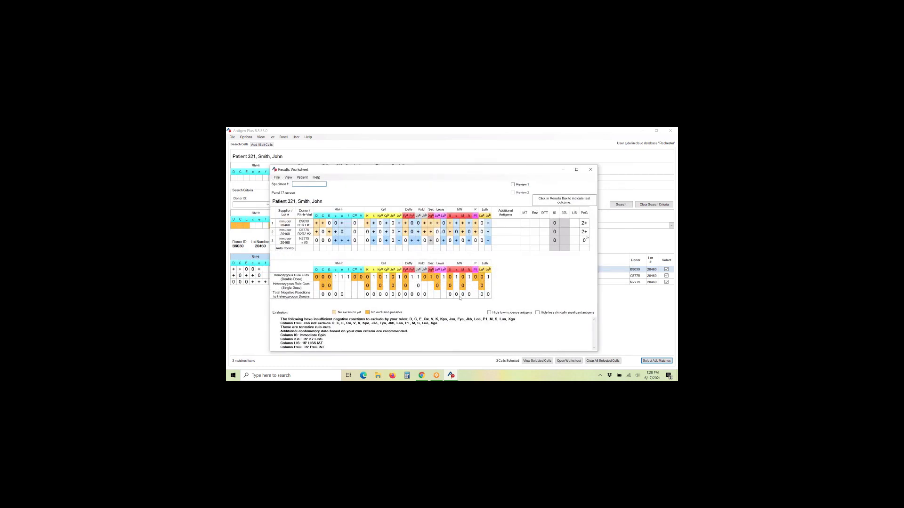
pyautogui.click(590, 169)
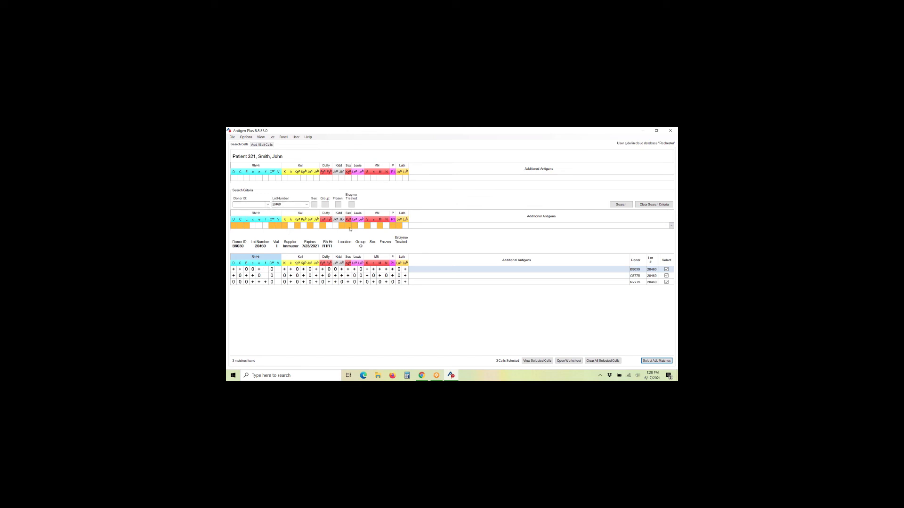
# Clear the search criteria, search for the cells of lot 19734, and select all matches.
pyautogui.click(654, 204)
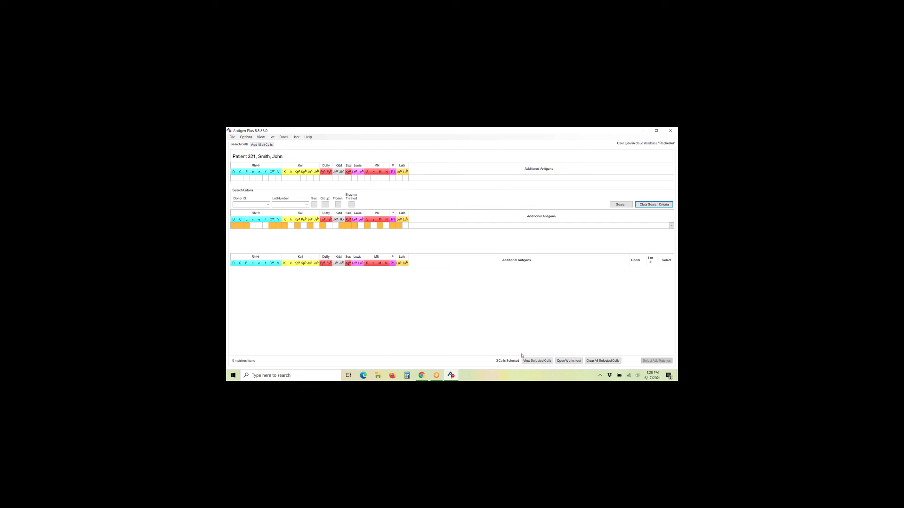
pyautogui.click(306, 205)
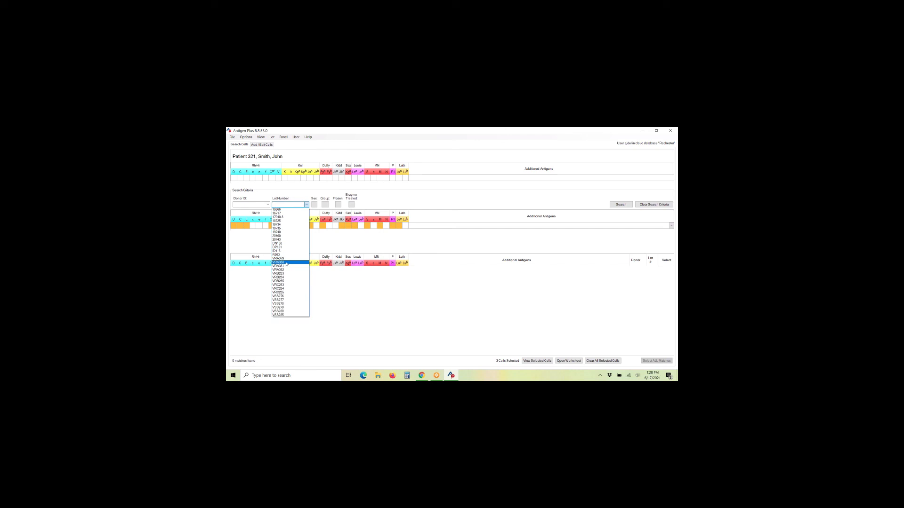
pyautogui.click(291, 225)
pyautogui.click(626, 206)
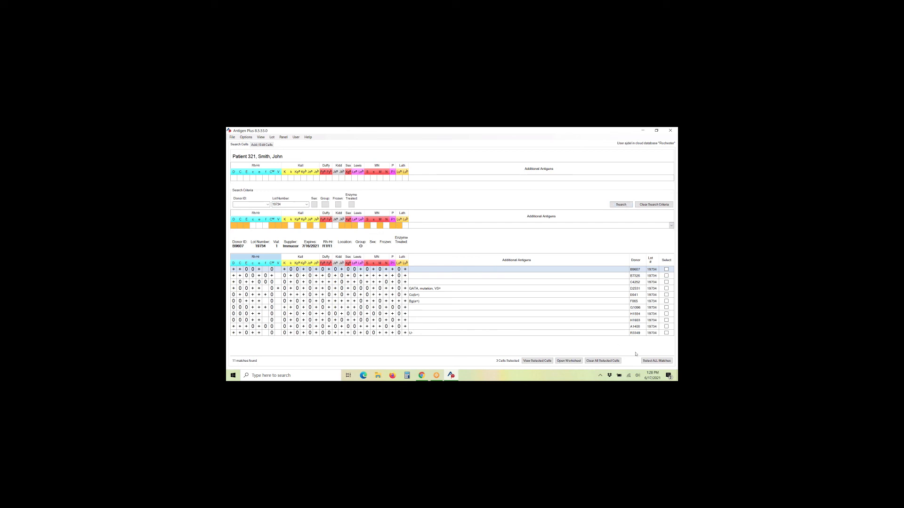
pyautogui.click(652, 361)
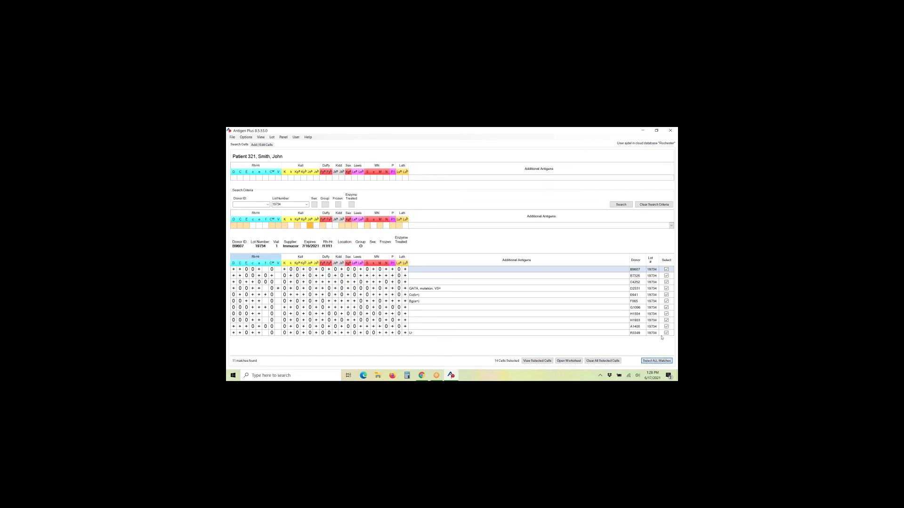
# Open the results worksheet for the selected cells and enter a PeG result of 2+ for the first cell of lot 19734.
pyautogui.click(573, 361)
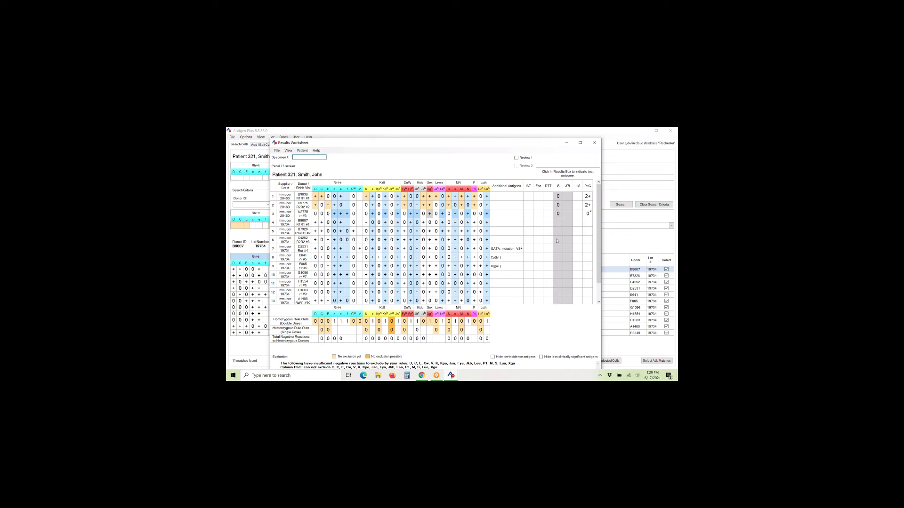
pyautogui.scroll(-1, 558, 264)
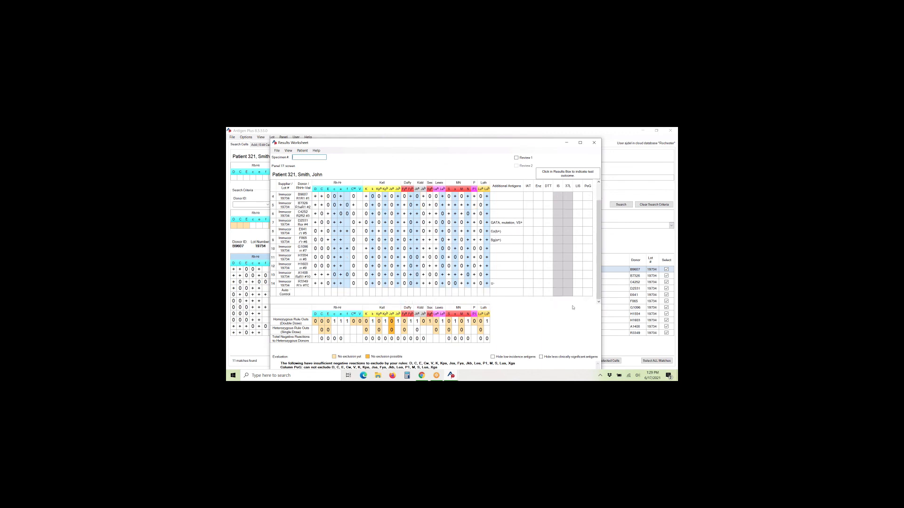
pyautogui.scroll(1, 560, 295)
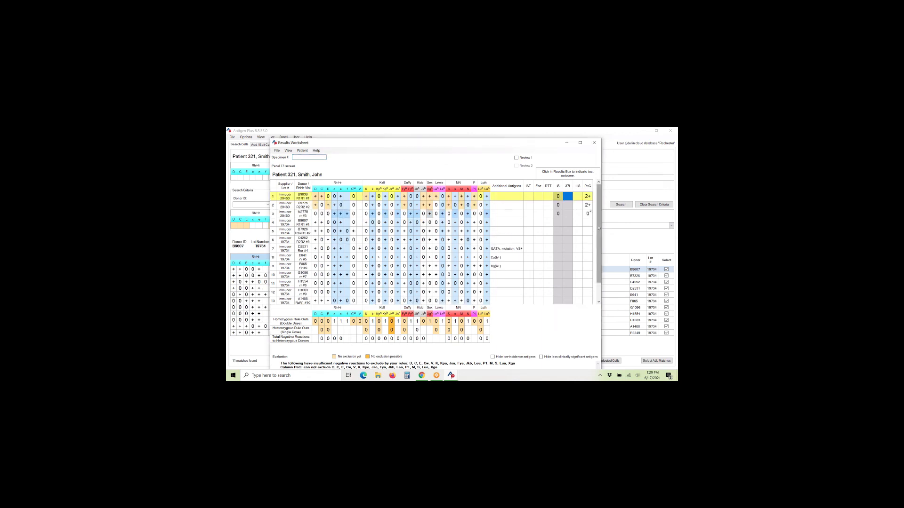
pyautogui.moveTo(598, 228)
pyautogui.mouseDown()
pyautogui.moveTo(598, 245)
pyautogui.moveTo(598, 225)
pyautogui.mouseUp()
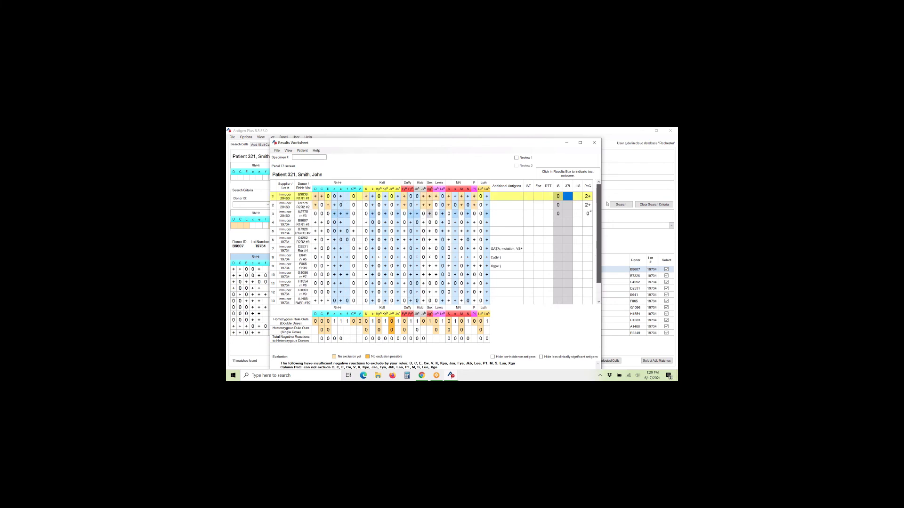
pyautogui.click(590, 224)
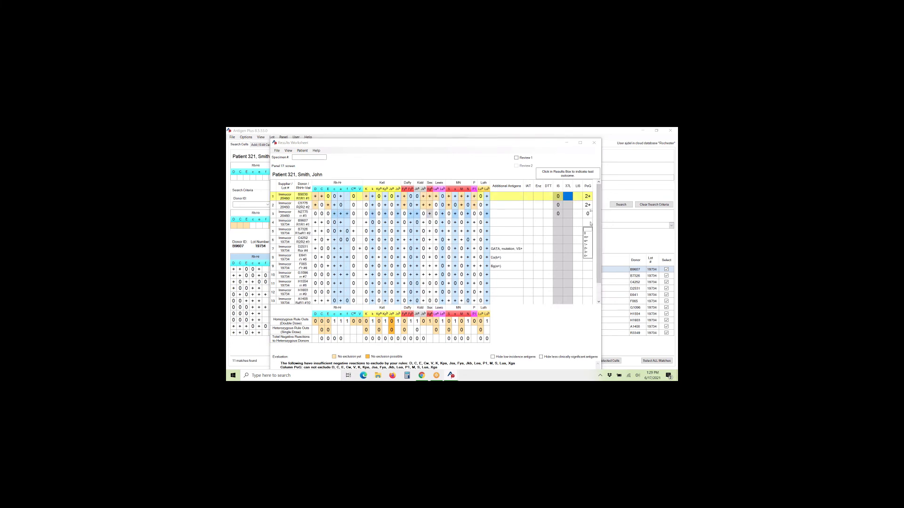
pyautogui.click(591, 224)
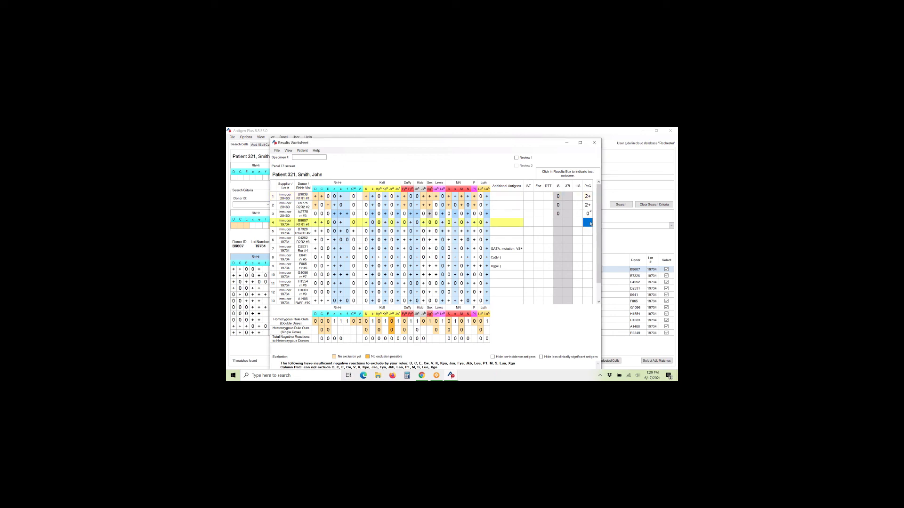
pyautogui.write('2+')
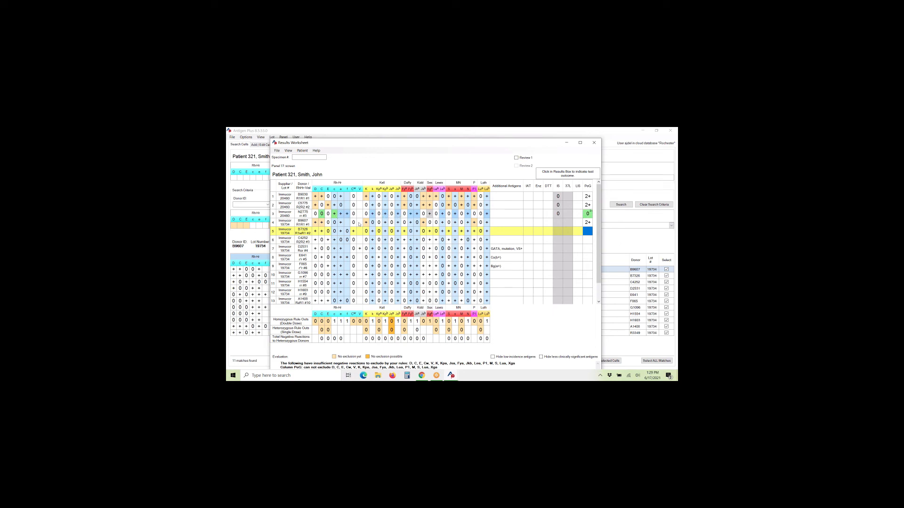
# Enter PeG results for worksheet cells 5 to 14: 0, 2+, 0, 0, 2+, 2+, 0, 0, 2+, 0.
pyautogui.moveTo(335, 214)
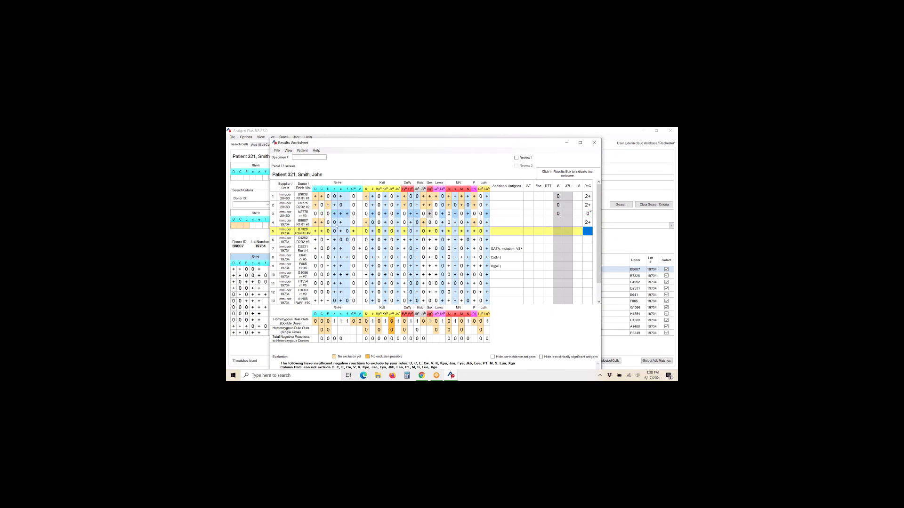
pyautogui.click(589, 231)
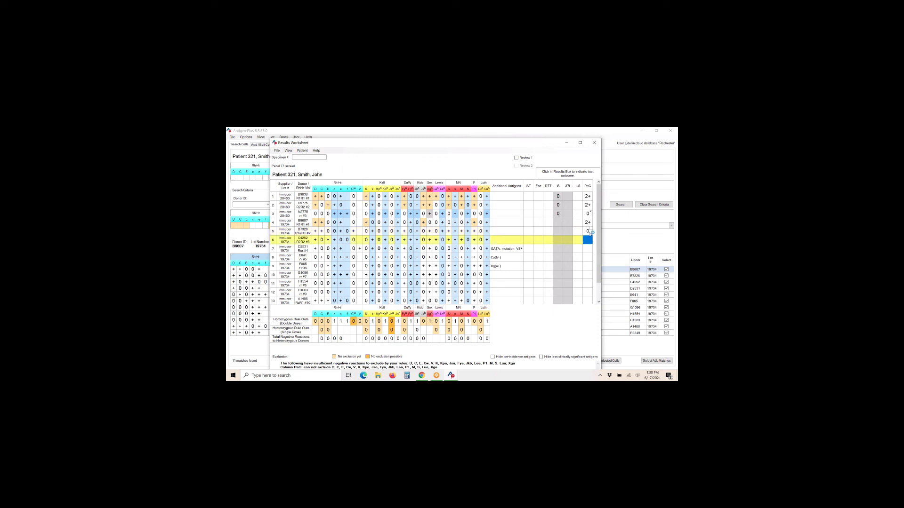
pyautogui.write('2+')
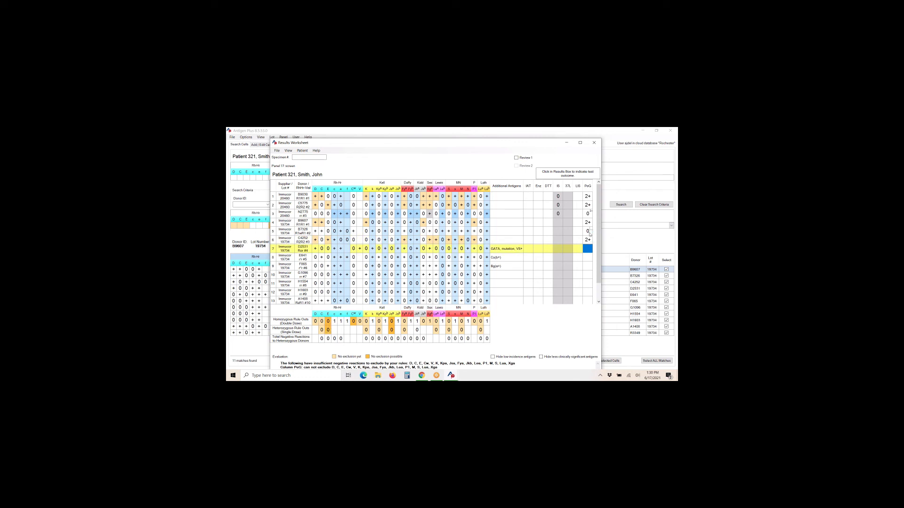
pyautogui.write('0')
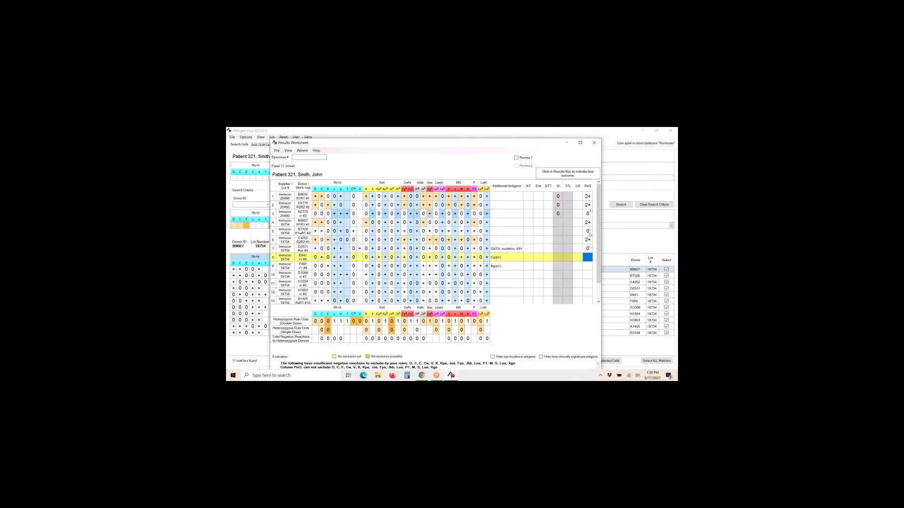
pyautogui.write('0')
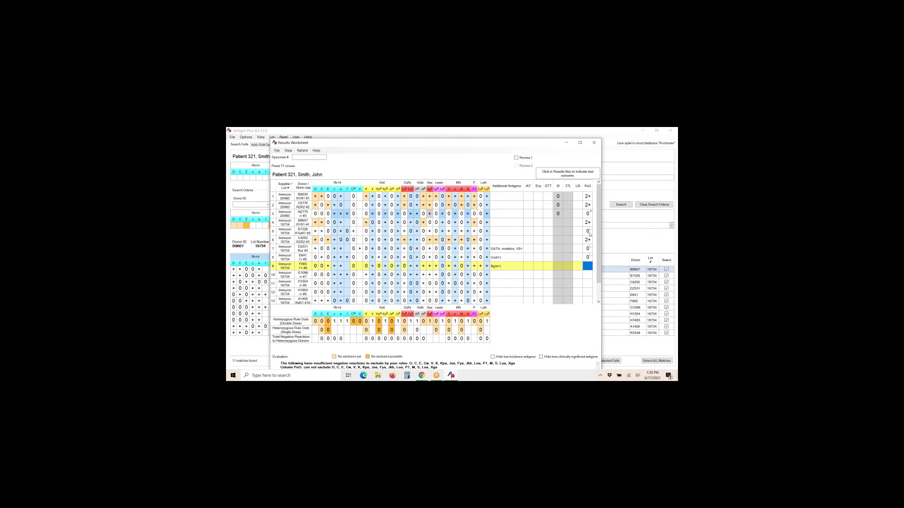
pyautogui.write('22')
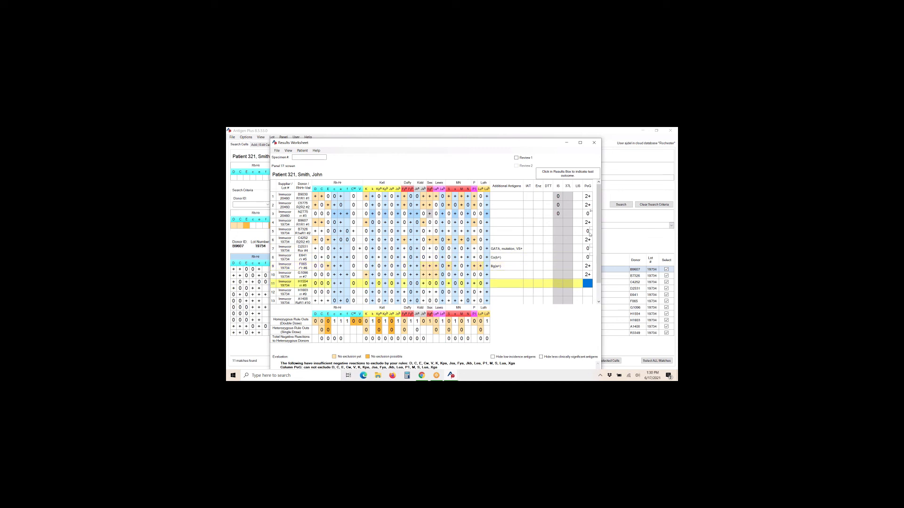
pyautogui.write('0')
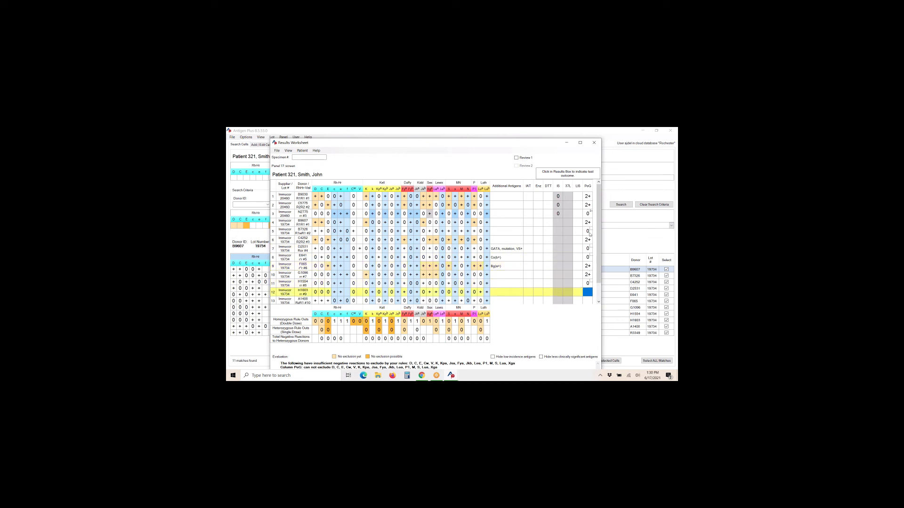
pyautogui.write('2')
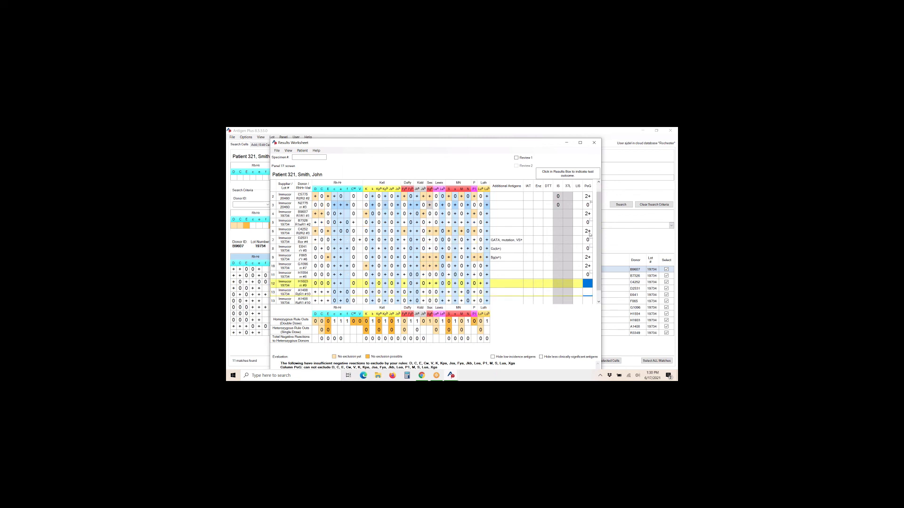
pyautogui.write('0')
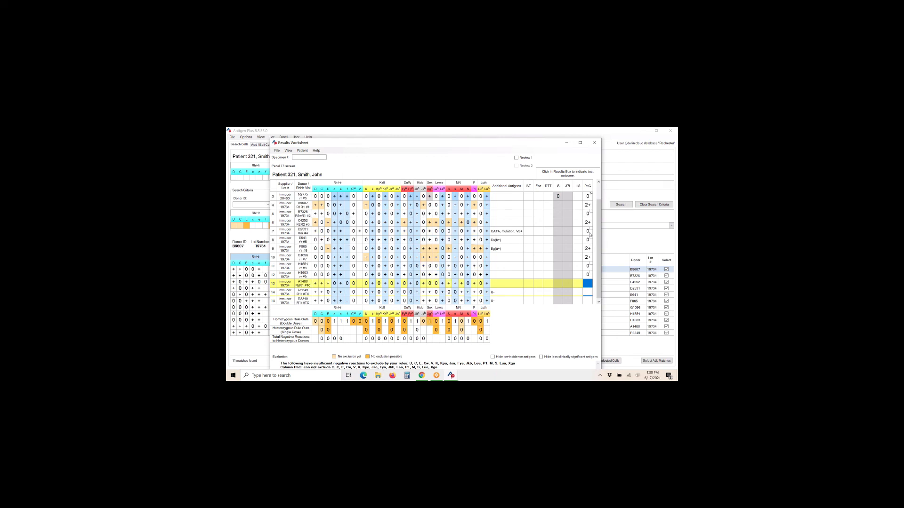
pyautogui.write('20')
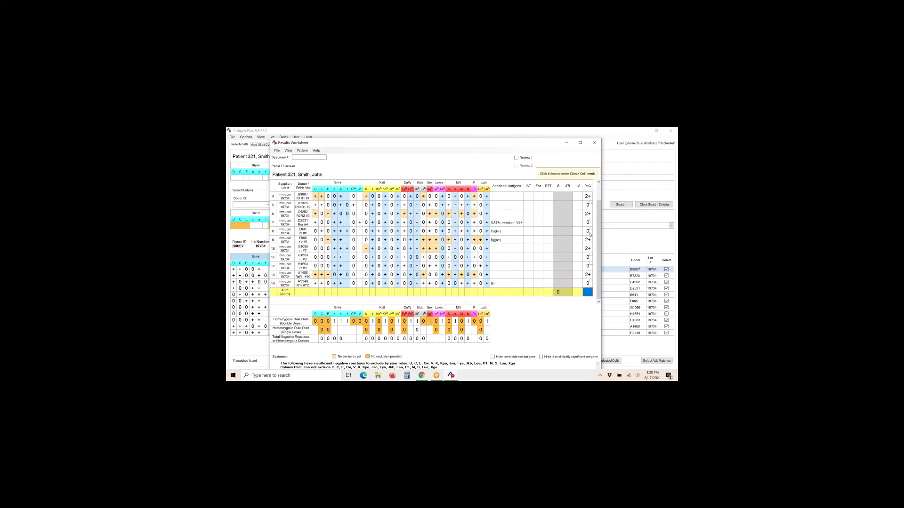
# Enter a PeG result of 0 for the auto control and check cell results of 2+ for the negative cells.
pyautogui.write('0')
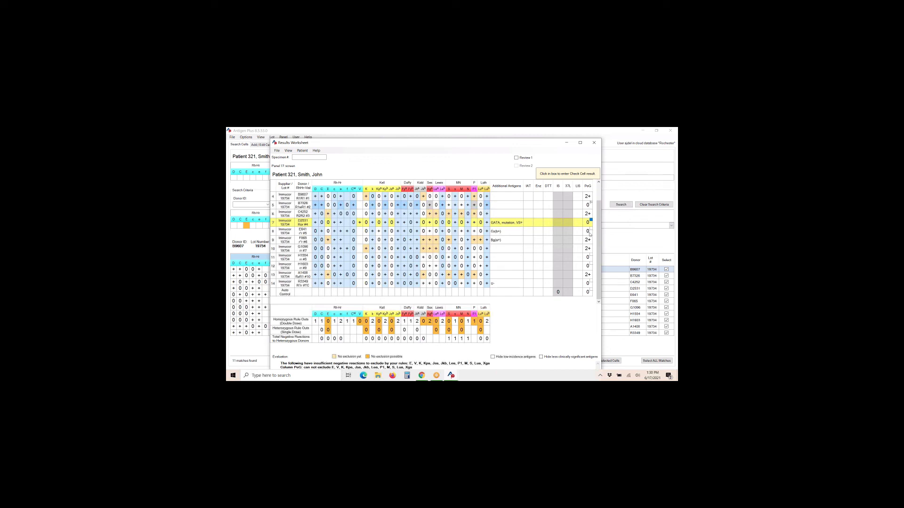
pyautogui.click(588, 232)
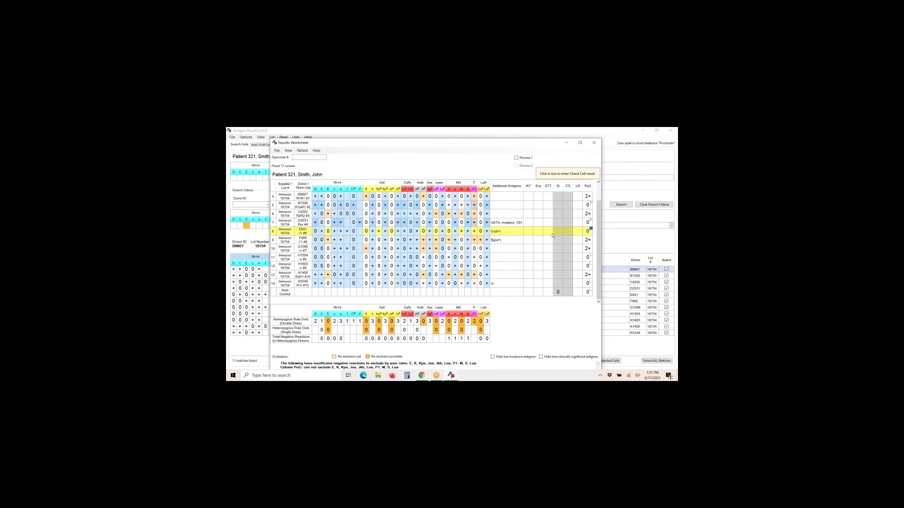
pyautogui.write('2')
pyautogui.write('0')
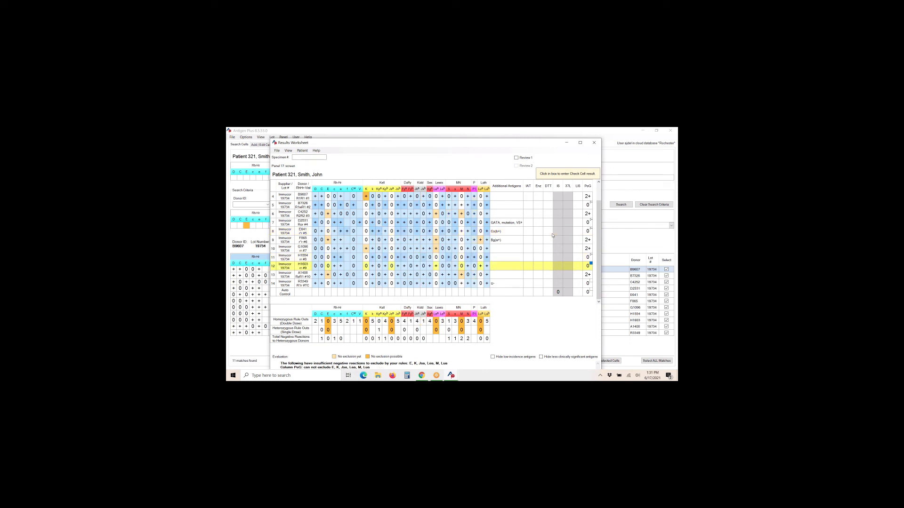
pyautogui.write('0')
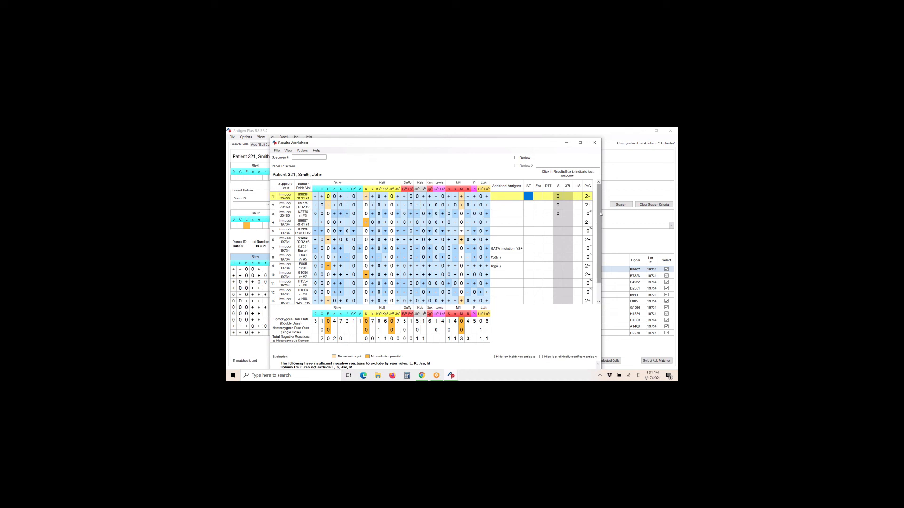
# Maximize the results worksheet and examine the antigen typings, PeG reactions and rule-out counts across all the cells.
pyautogui.scroll(-1, 597, 238)
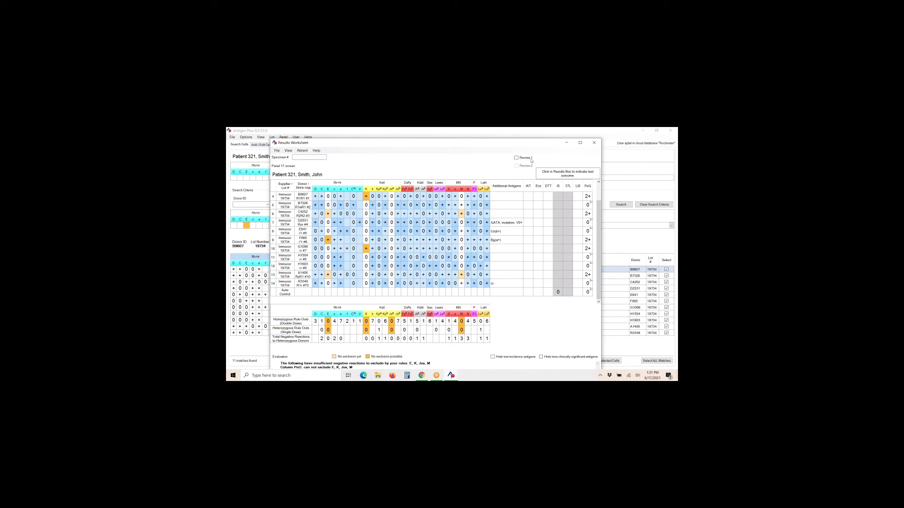
pyautogui.doubleClick(535, 143)
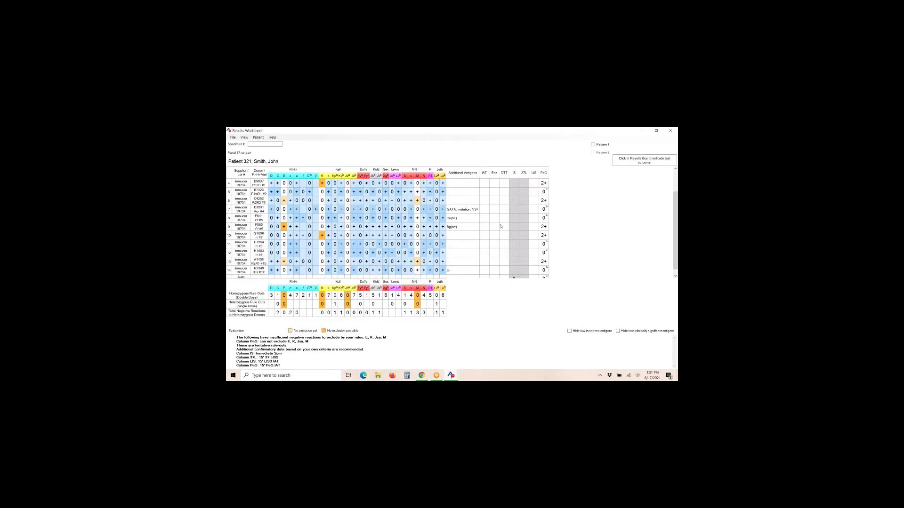
pyautogui.scroll(1, 507, 227)
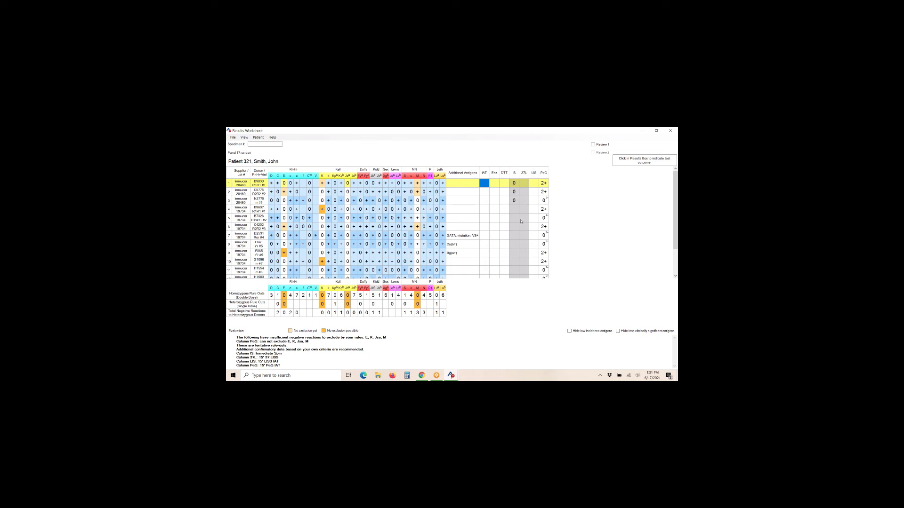
pyautogui.scroll(-2, 520, 226)
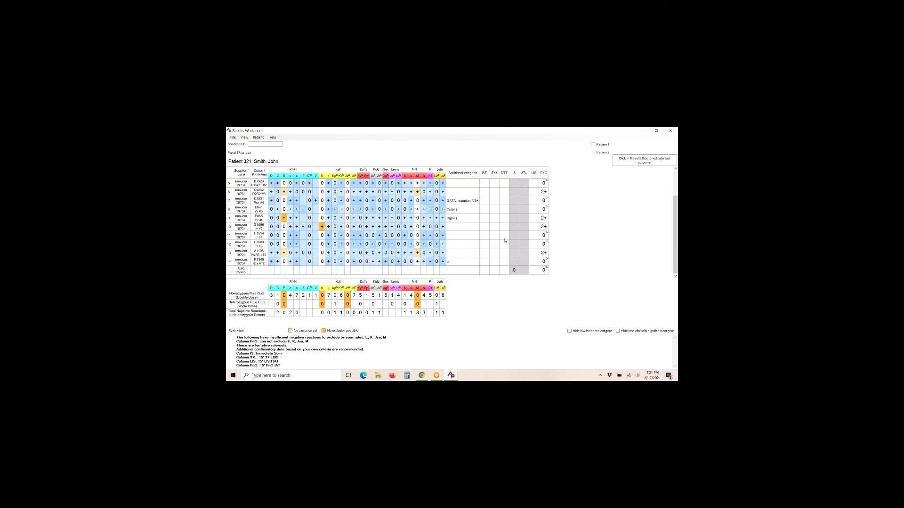
pyautogui.scroll(2, 544, 235)
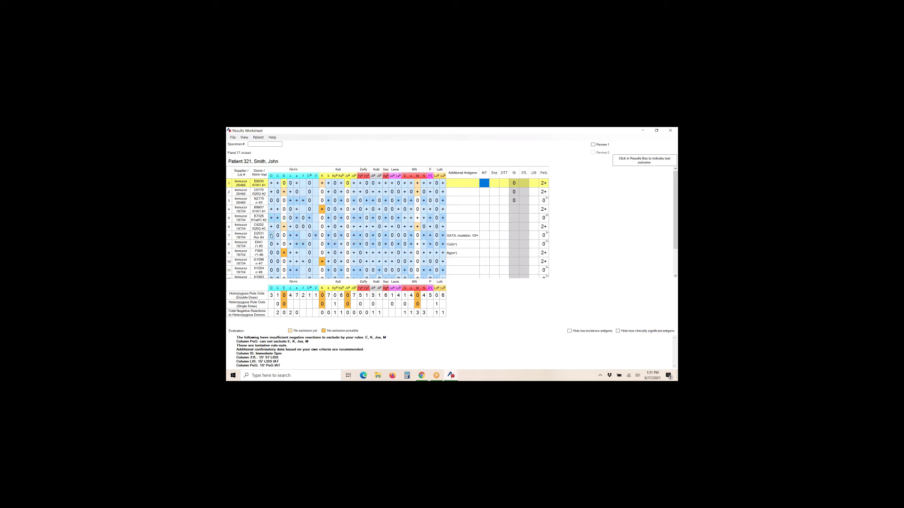
pyautogui.scroll(-2, 270, 240)
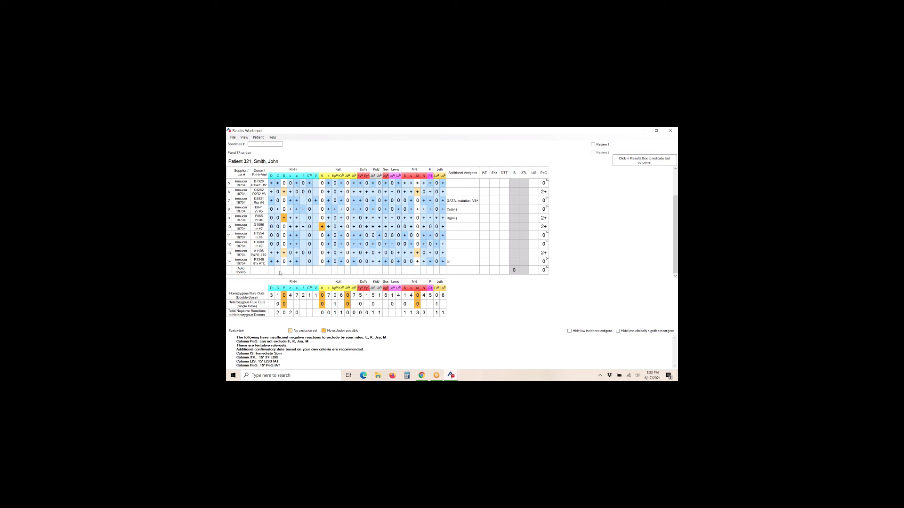
pyautogui.scroll(2, 276, 221)
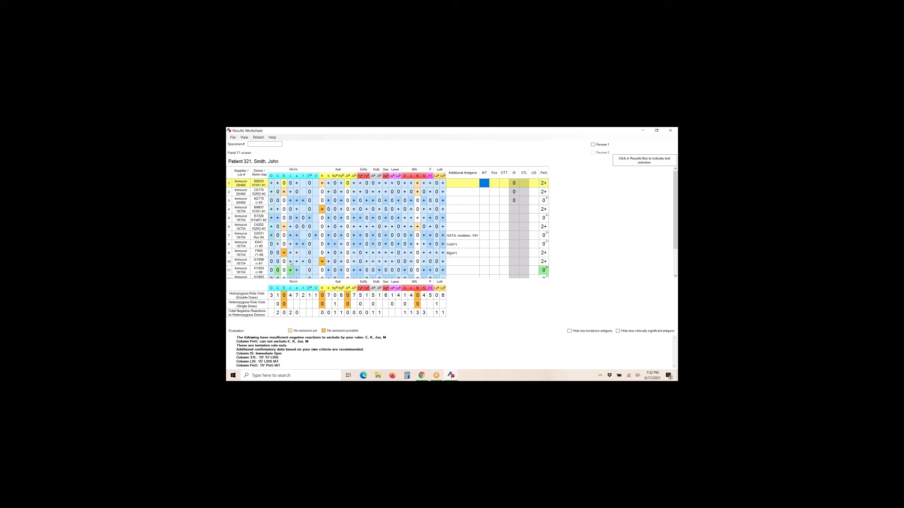
# Examine the antigen-positive and negative reactions that account for the C rule-outs, and compare the remaining antigens across the cells.
pyautogui.moveTo(279, 246)
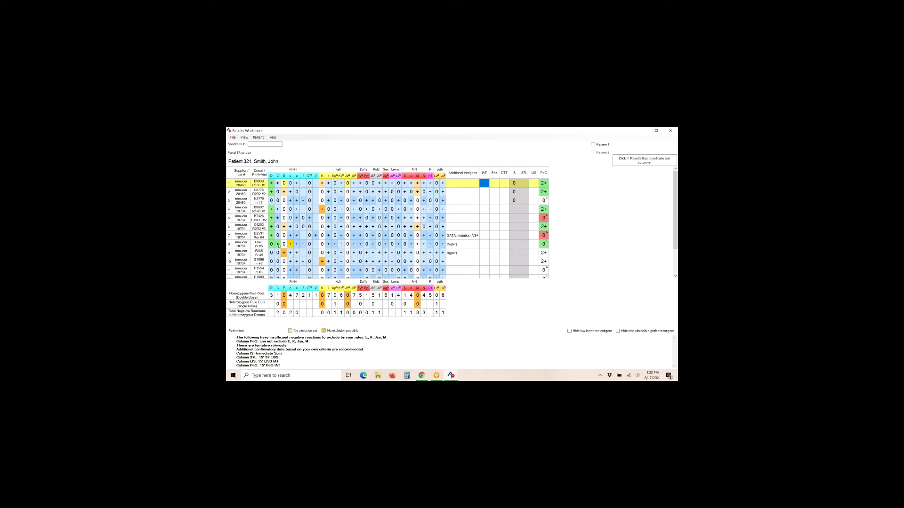
pyautogui.scroll(-2, 284, 270)
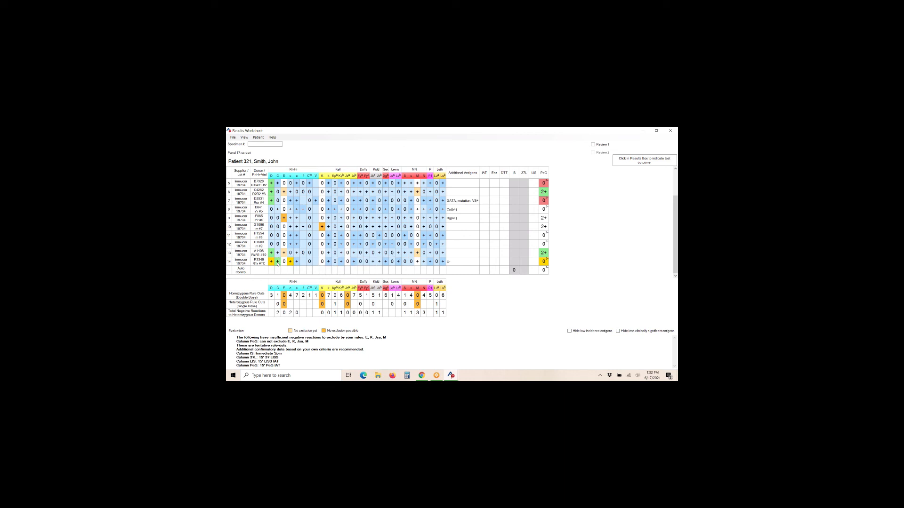
pyautogui.scroll(2, 601, 270)
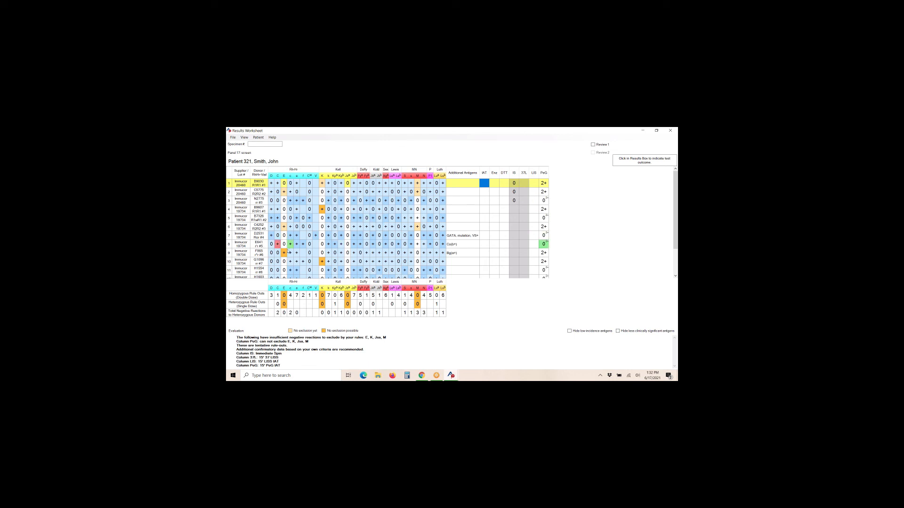
pyautogui.scroll(-2, 284, 256)
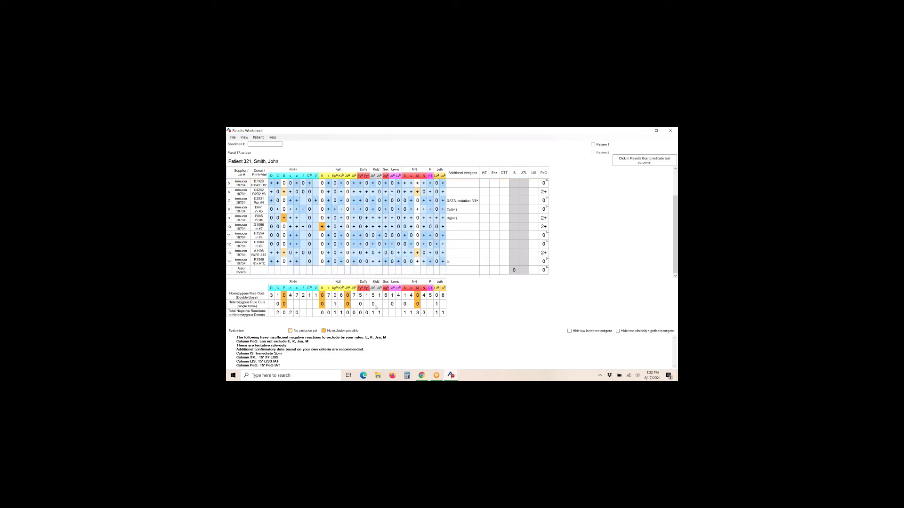
pyautogui.scroll(2, 310, 245)
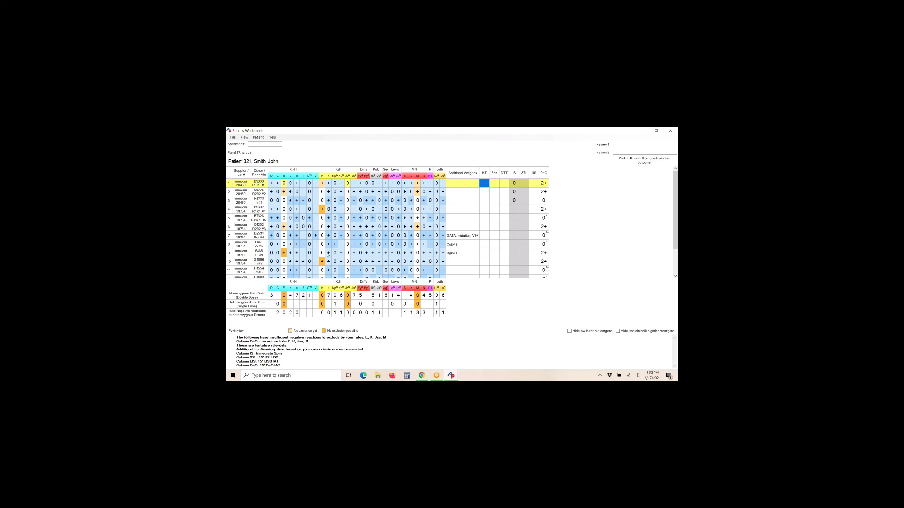
pyautogui.scroll(-2, 325, 266)
pyautogui.scroll(2, 328, 256)
# Inspect the M antigen column and its total of negative reactions to heterozygous donors.
pyautogui.moveTo(418, 220)
pyautogui.click(417, 313)
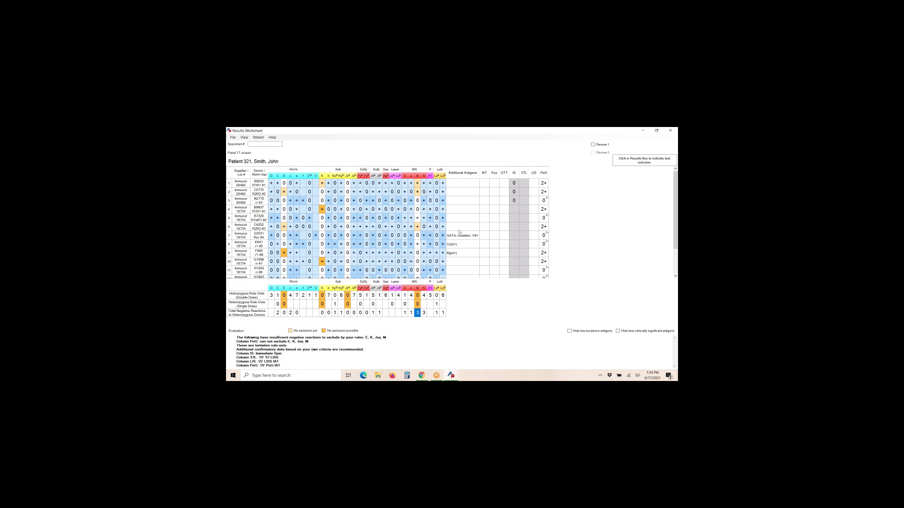
pyautogui.scroll(-2, 367, 252)
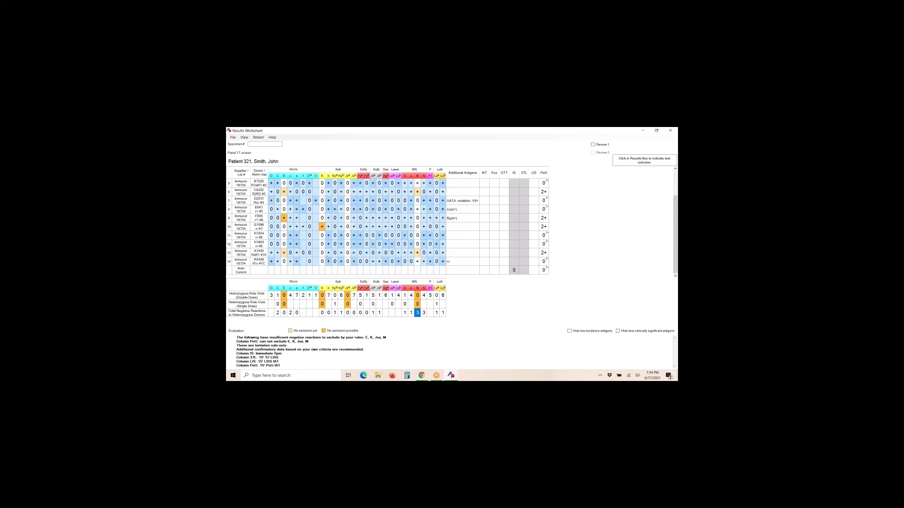
pyautogui.scroll(2, 312, 265)
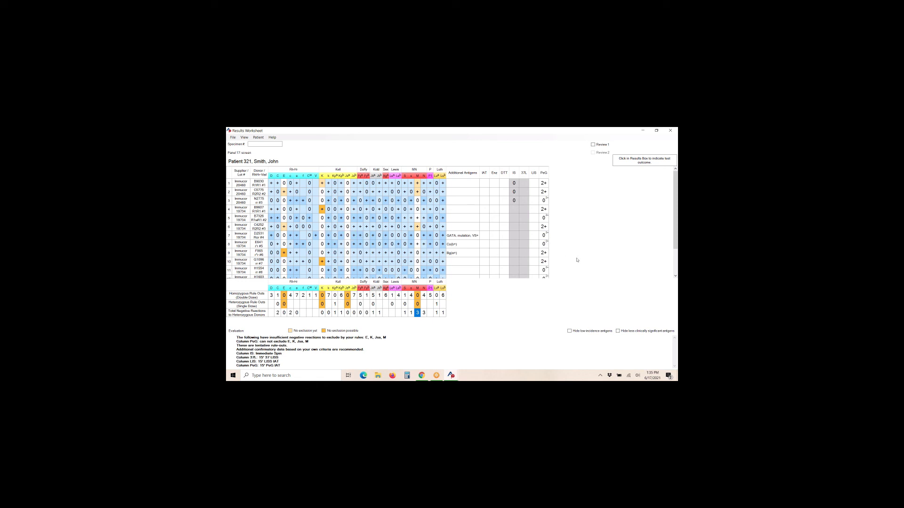
# Save the panel with the full panel description "screen and panel".
pyautogui.click(234, 137)
pyautogui.click(258, 168)
pyautogui.click(379, 253)
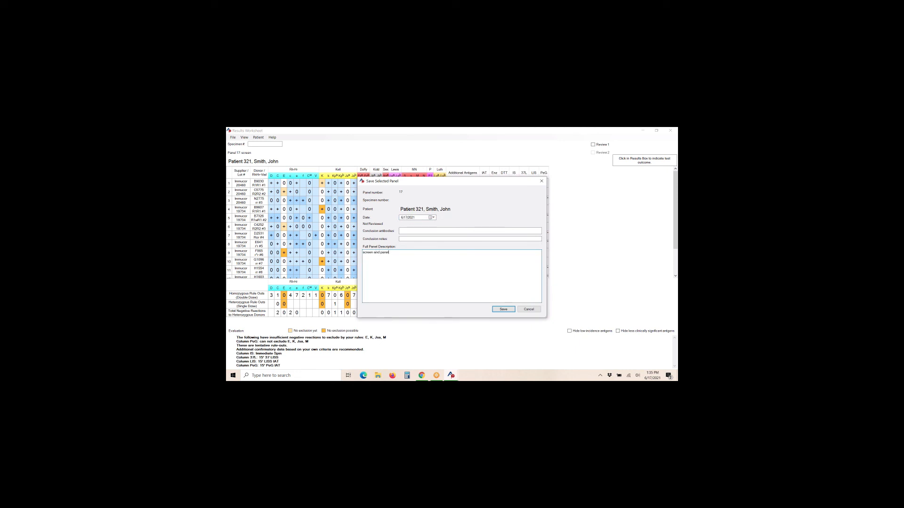
pyautogui.click(508, 309)
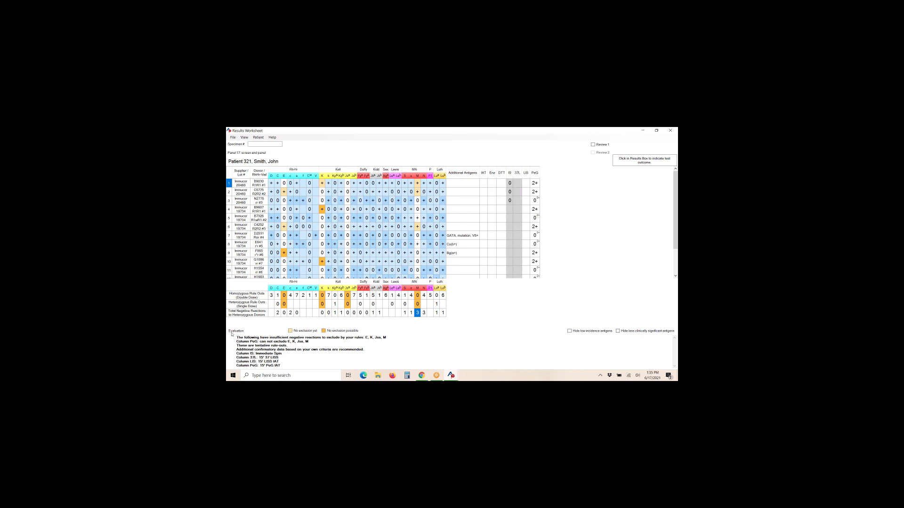
# Compare the evaluation with low-incidence antigens and less clinically significant antigens hidden, and restore both to view.
pyautogui.moveTo(236, 337); pyautogui.dragTo(385, 338)
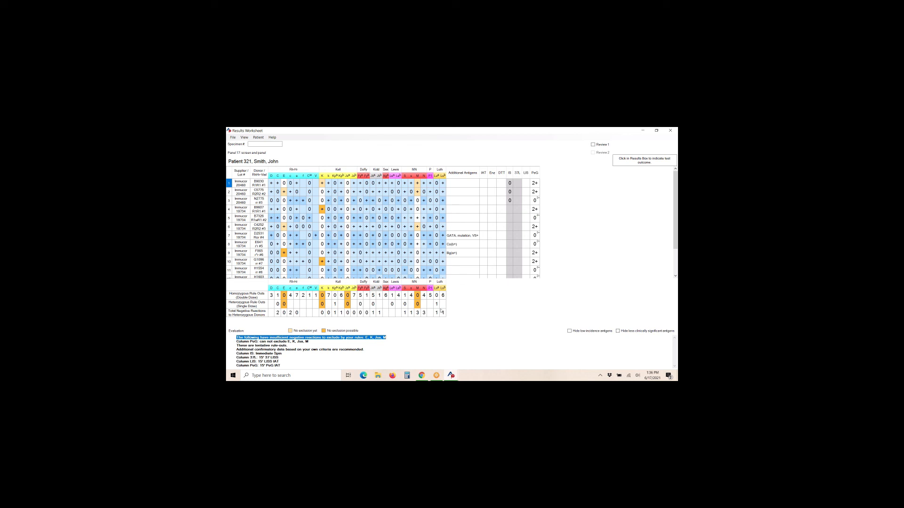
pyautogui.click(570, 331)
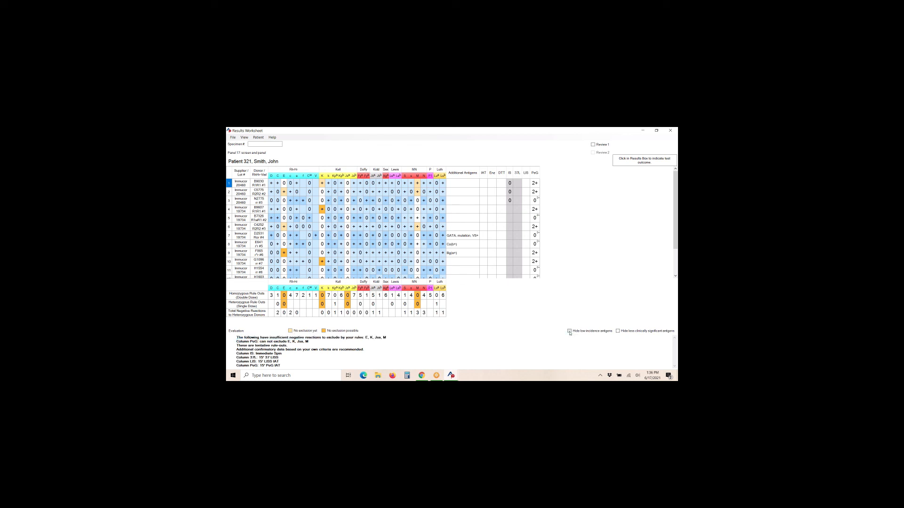
pyautogui.click(570, 332)
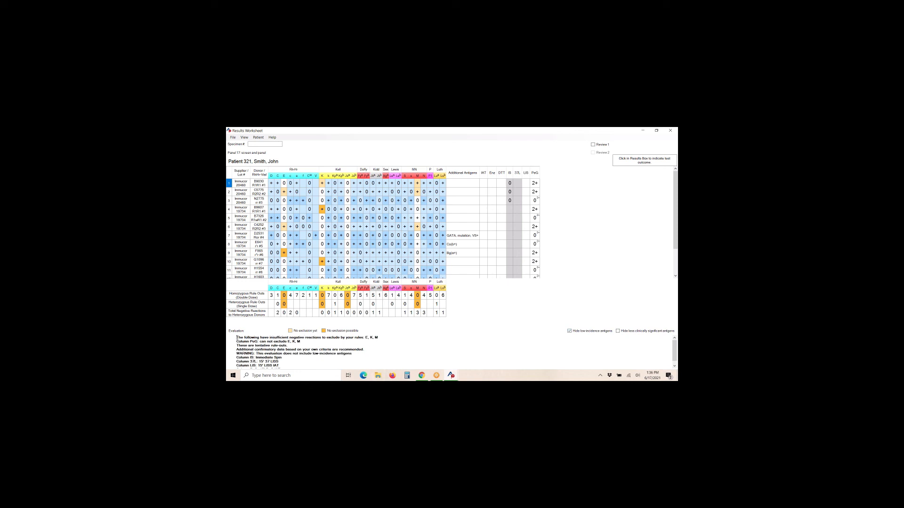
pyautogui.moveTo(237, 337); pyautogui.dragTo(378, 338)
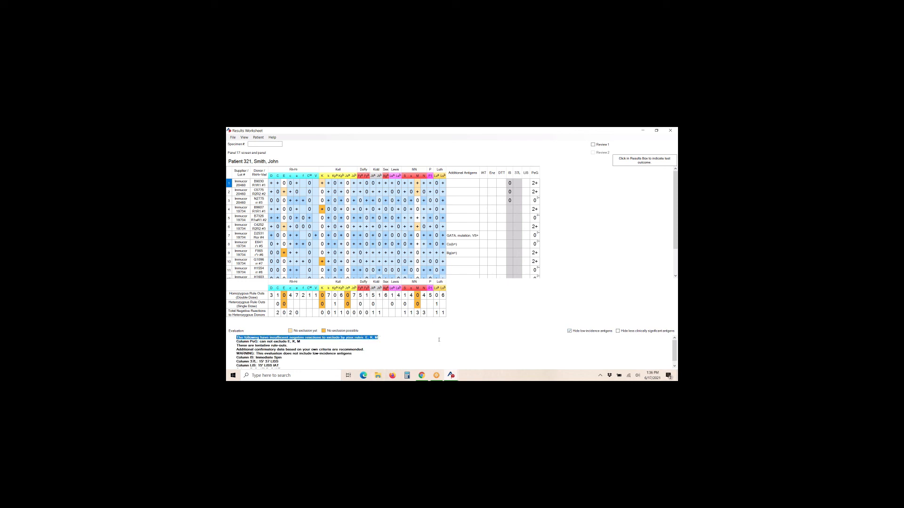
pyautogui.click(450, 342)
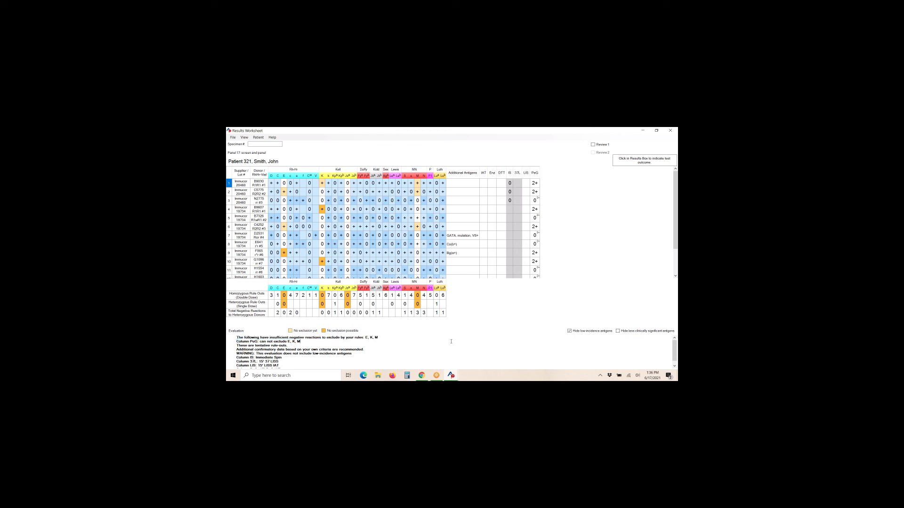
pyautogui.click(617, 331)
pyautogui.click(617, 331)
pyautogui.click(569, 332)
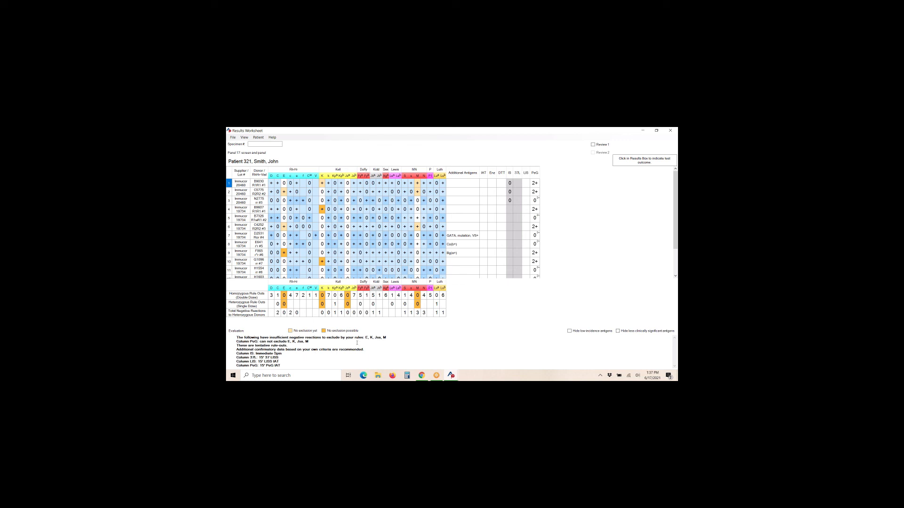
# Restore the results worksheet to a smaller window and close it.
pyautogui.doubleClick(339, 132)
pyautogui.moveTo(338, 131); pyautogui.dragTo(328, 150)
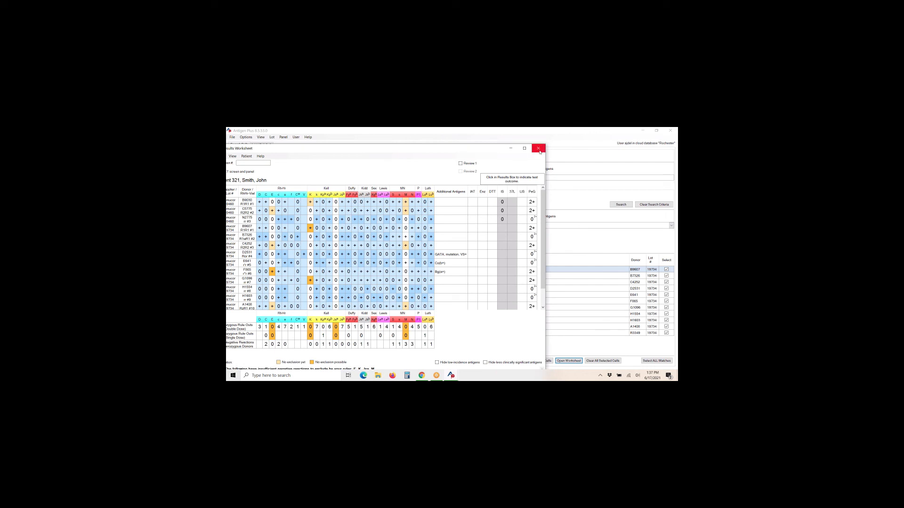
pyautogui.click(539, 148)
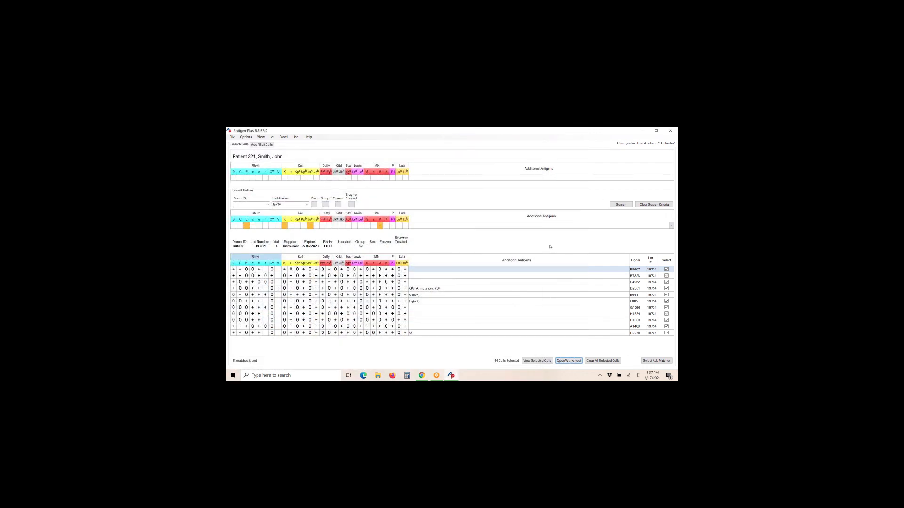
# Search all lots for E-negative, K-negative, M-positive and N-negative cells, with the lot number criterion cleared.
pyautogui.click(247, 226)
pyautogui.click(285, 228)
pyautogui.click(380, 227)
pyautogui.click(386, 228)
pyautogui.click(294, 206)
pyautogui.press('BackSpace')
pyautogui.click(625, 205)
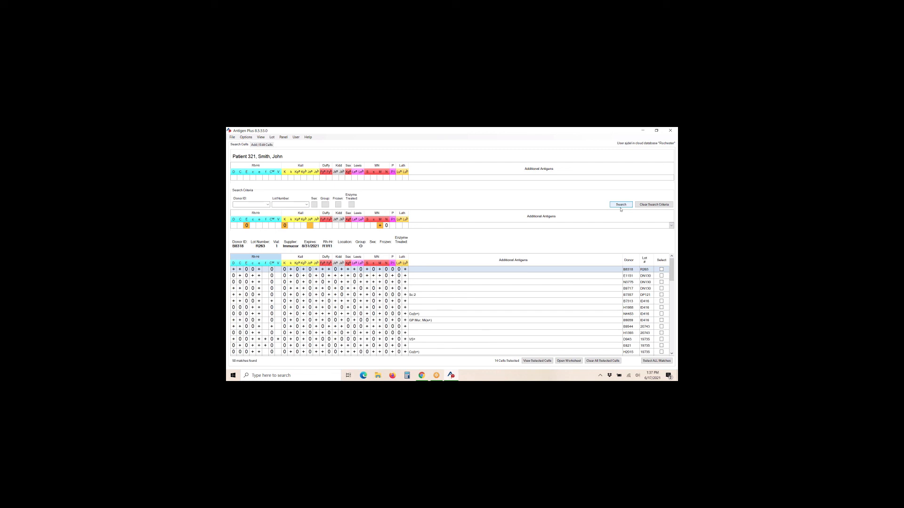
# Select only the lot 20743 vial 2 cell (R1wR1) from the matches as an additional panel cell.
pyautogui.click(662, 269)
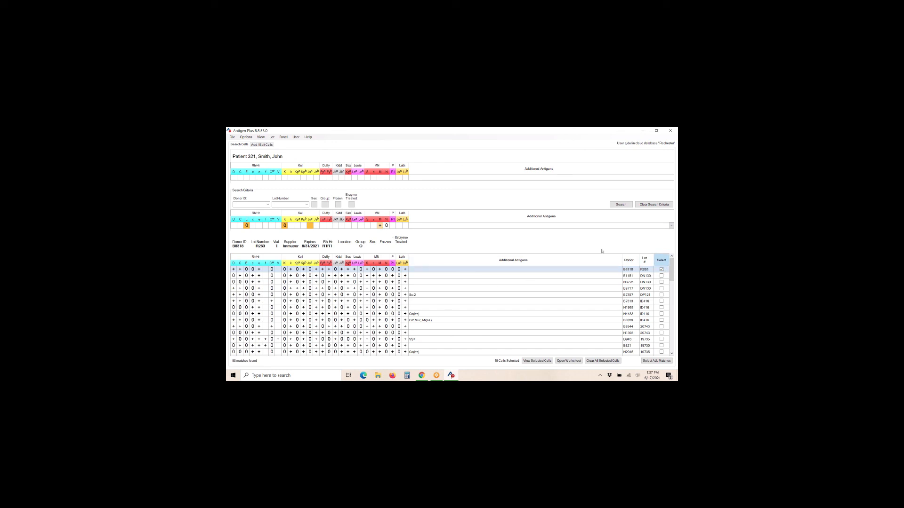
pyautogui.click(662, 270)
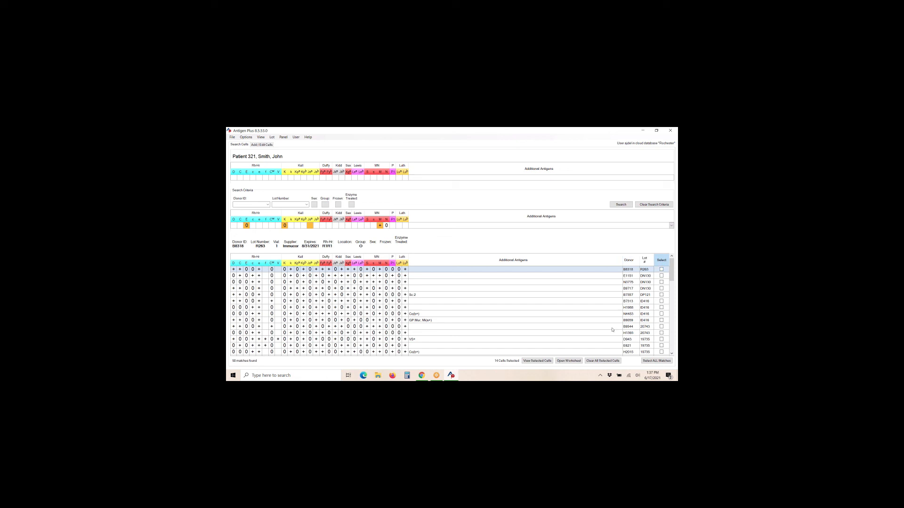
pyautogui.click(661, 326)
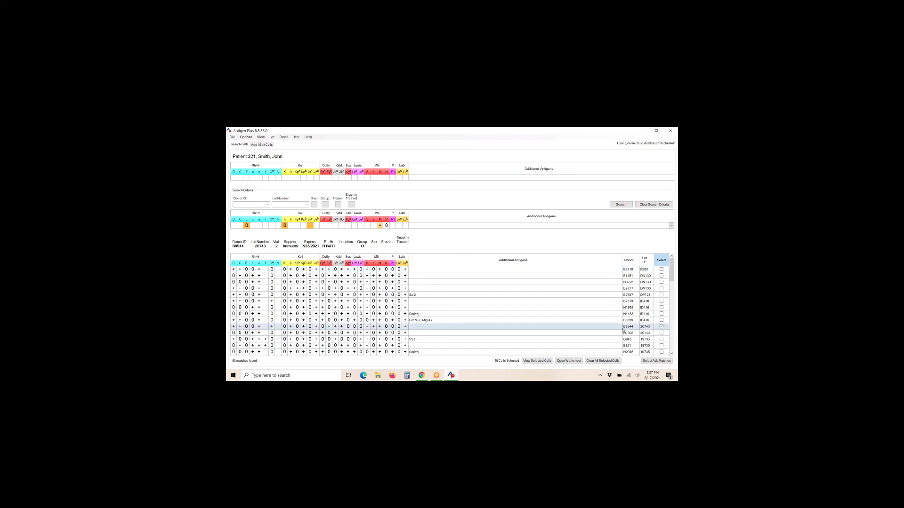
pyautogui.scroll(-6, 624, 330)
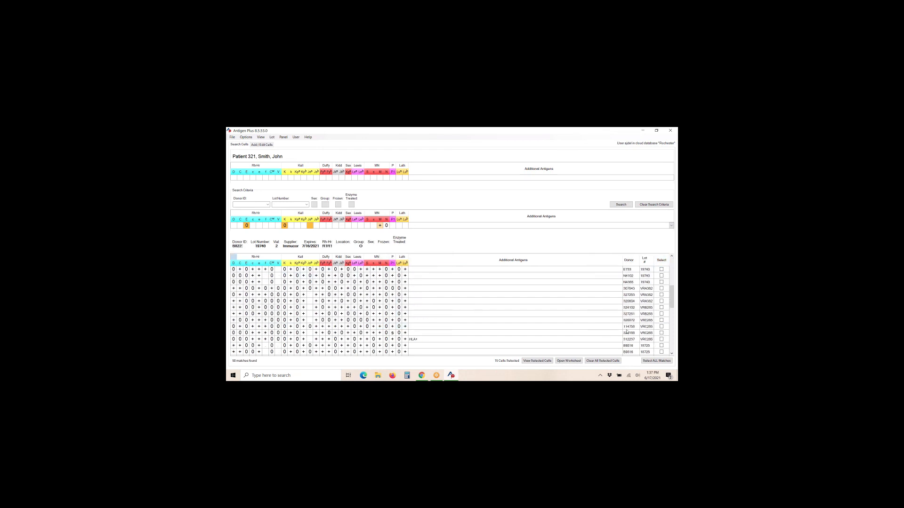
pyautogui.scroll(5, 626, 332)
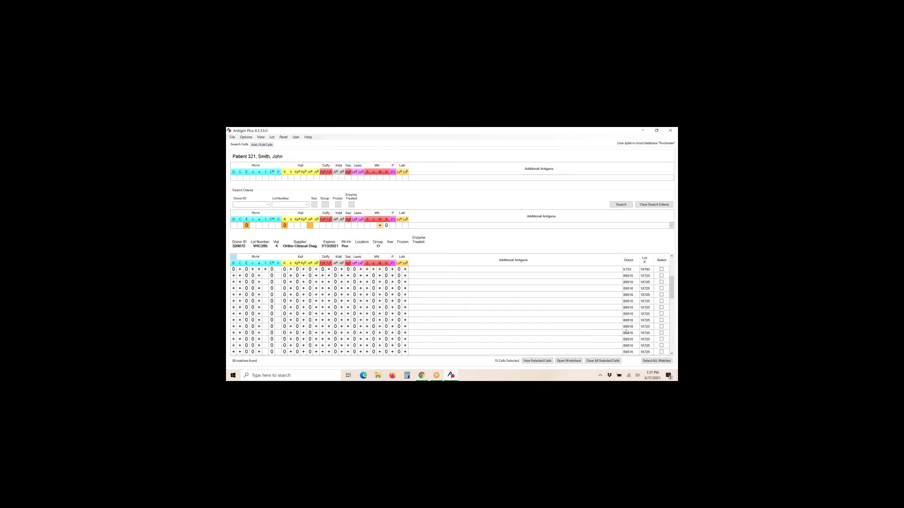
pyautogui.scroll(5, 626, 331)
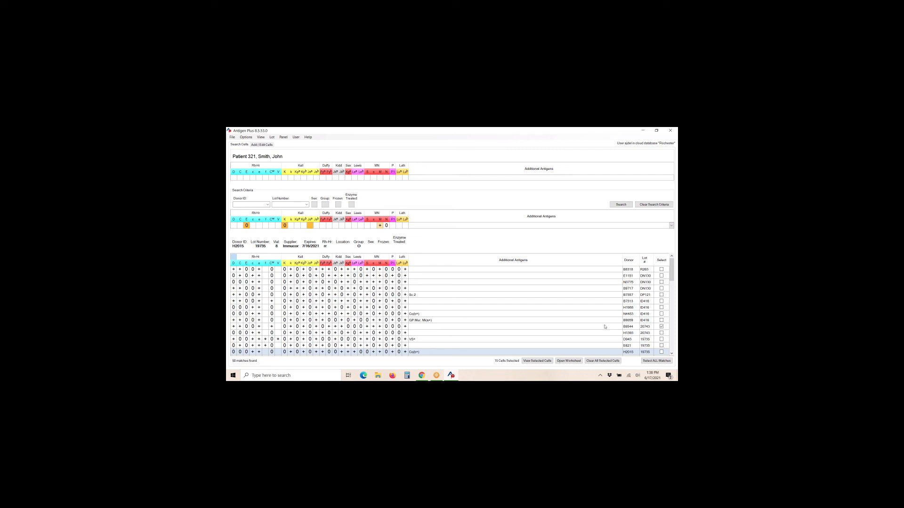
# Clear the M and N criteria, require Jsa-positive, and search for E-negative, K-negative cells.
pyautogui.click(380, 227)
pyautogui.click(387, 226)
pyautogui.click(311, 227)
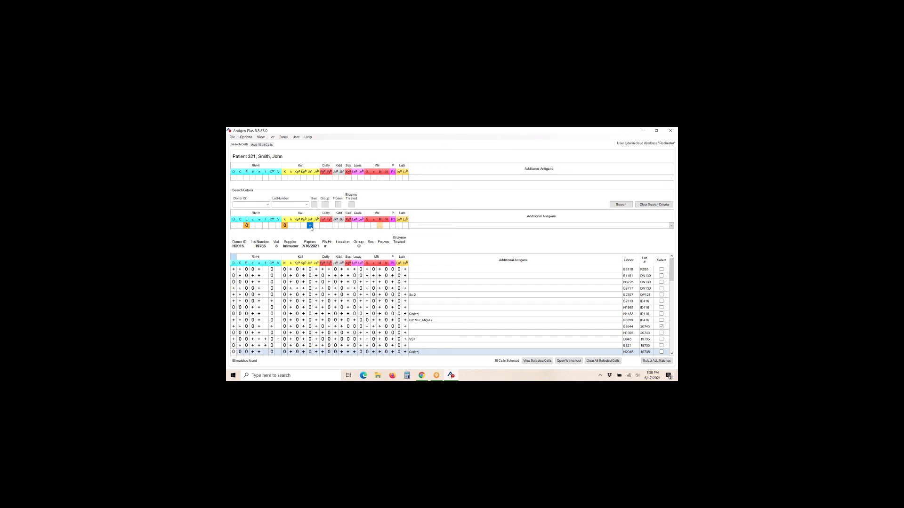
pyautogui.click(621, 204)
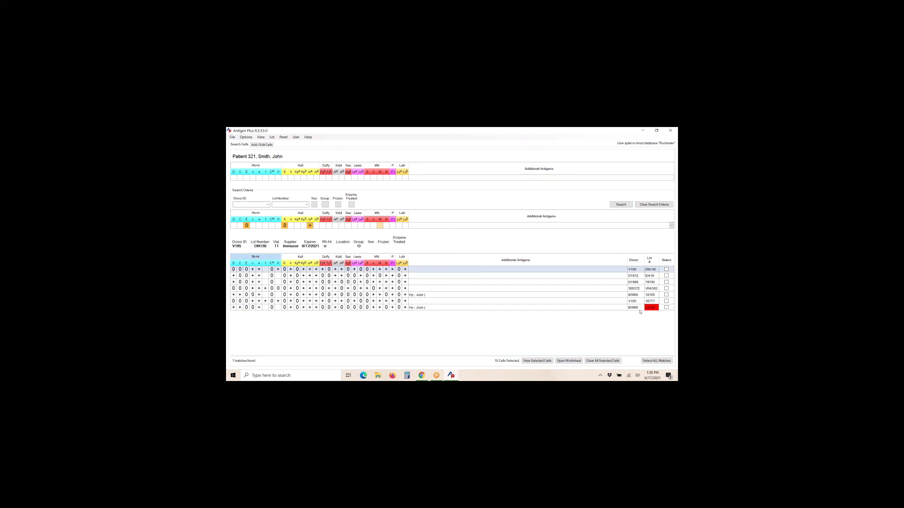
# Select the lot 18725 cell from donor B3980 among the Jsa-positive matches.
pyautogui.click(613, 292)
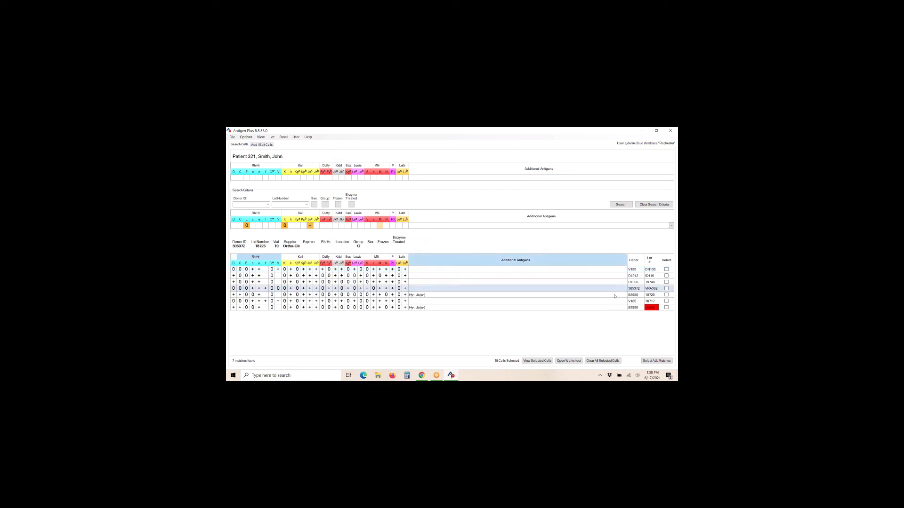
pyautogui.click(615, 295)
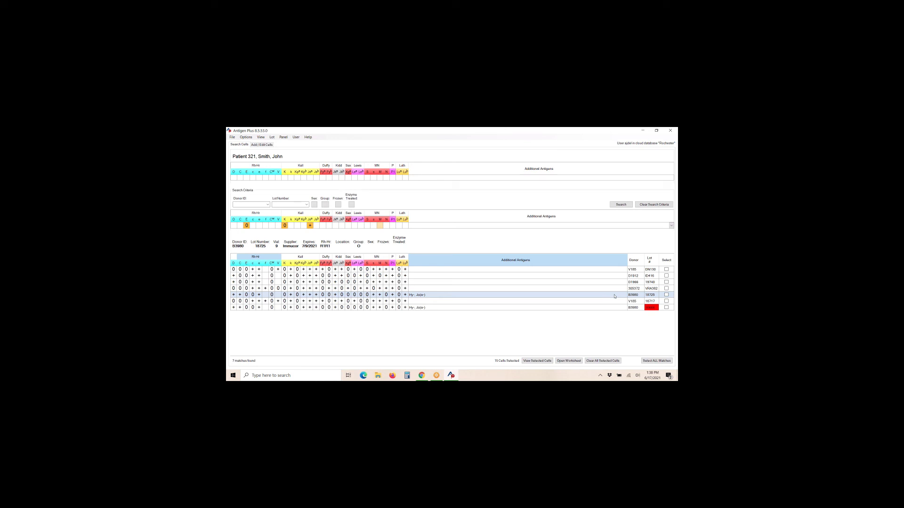
pyautogui.click(666, 295)
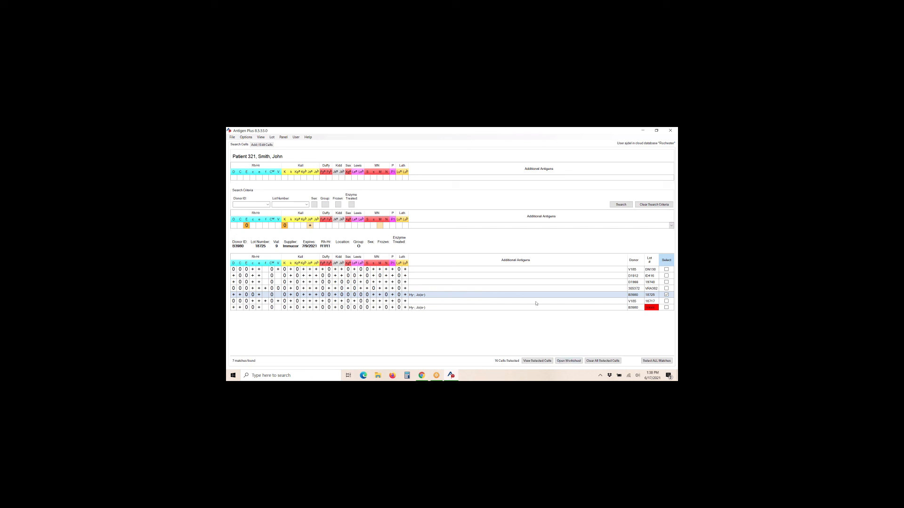
pyautogui.click(667, 295)
pyautogui.click(666, 295)
# Open the results worksheet and enter 0 as the PeG result for both added cells, rows 15 and 16.
pyautogui.click(575, 362)
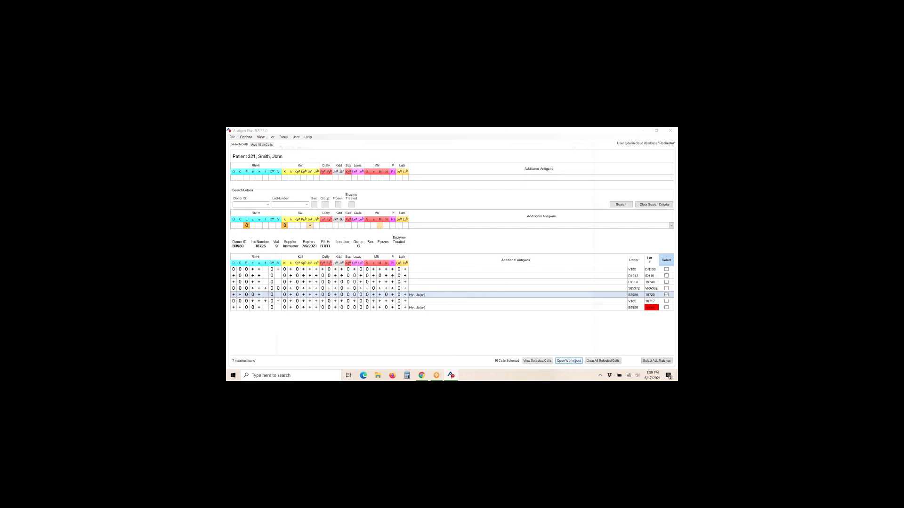
pyautogui.scroll(-2, 601, 245)
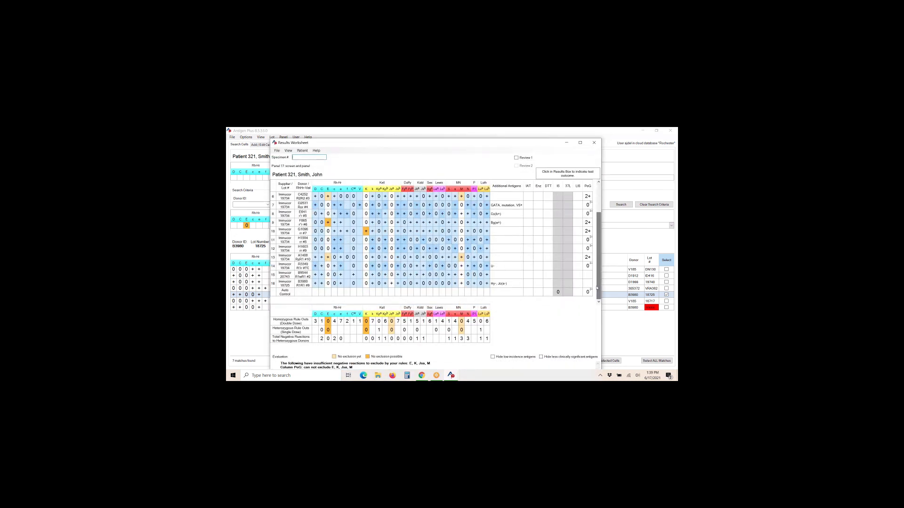
pyautogui.click(588, 276)
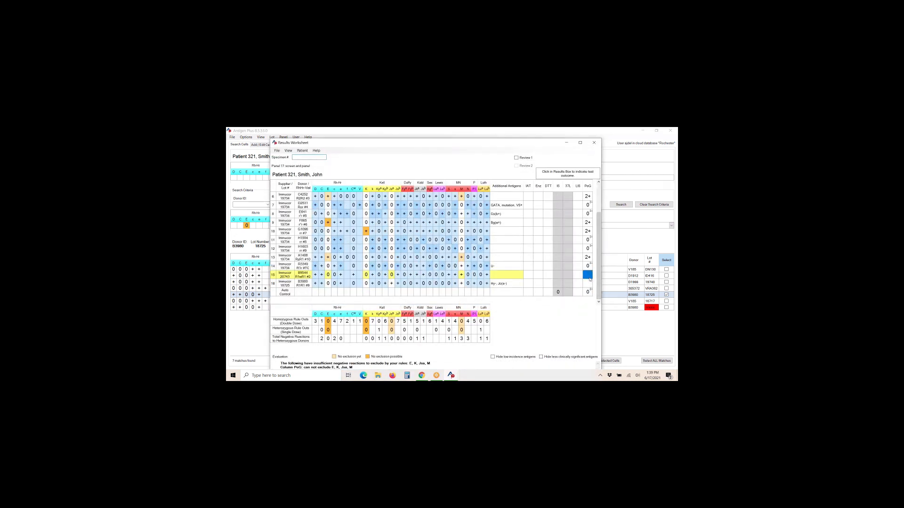
pyautogui.write('0')
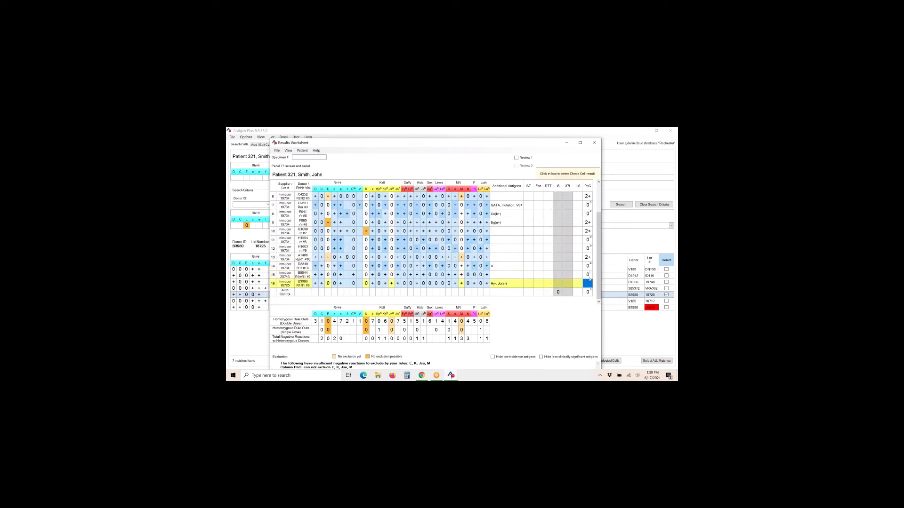
pyautogui.write('0')
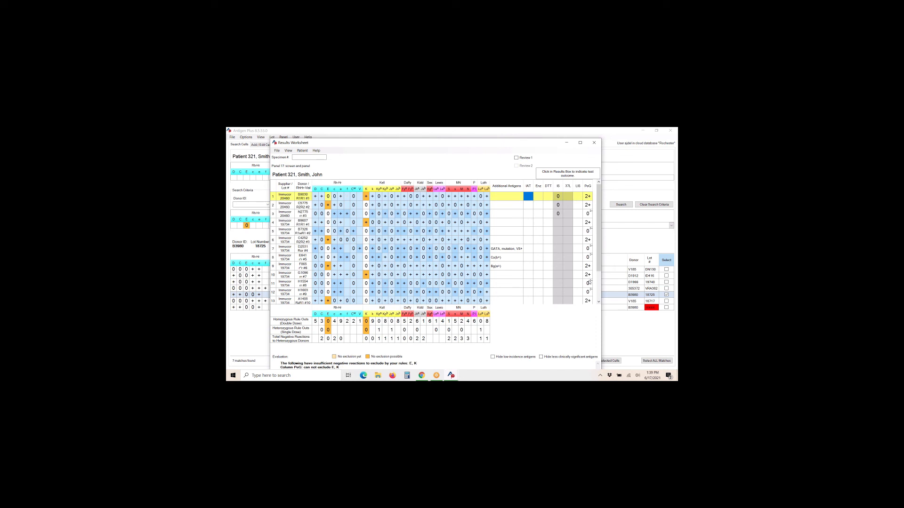
# Maximize the results worksheet and examine the E and K reaction patterns and rule-outs across all panel cells.
pyautogui.moveTo(556, 143); pyautogui.dragTo(538, 148)
pyautogui.click(562, 148)
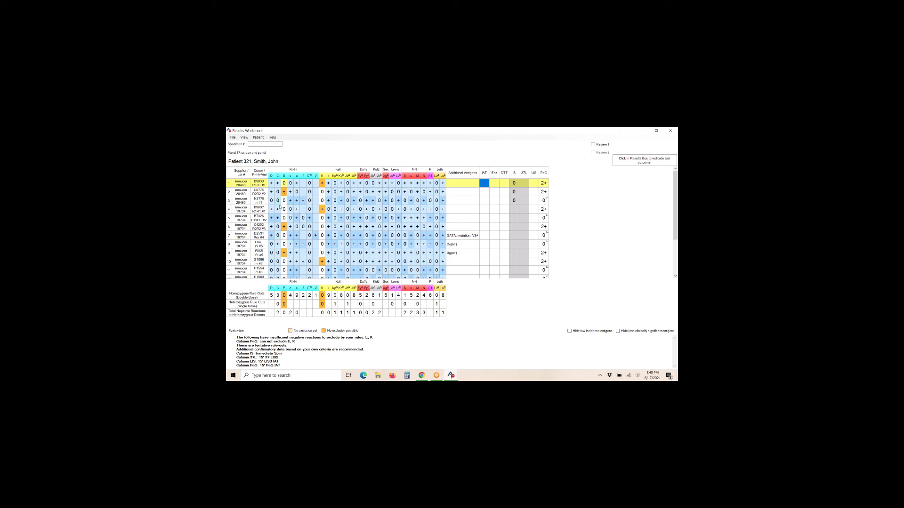
pyautogui.scroll(-2, 287, 252)
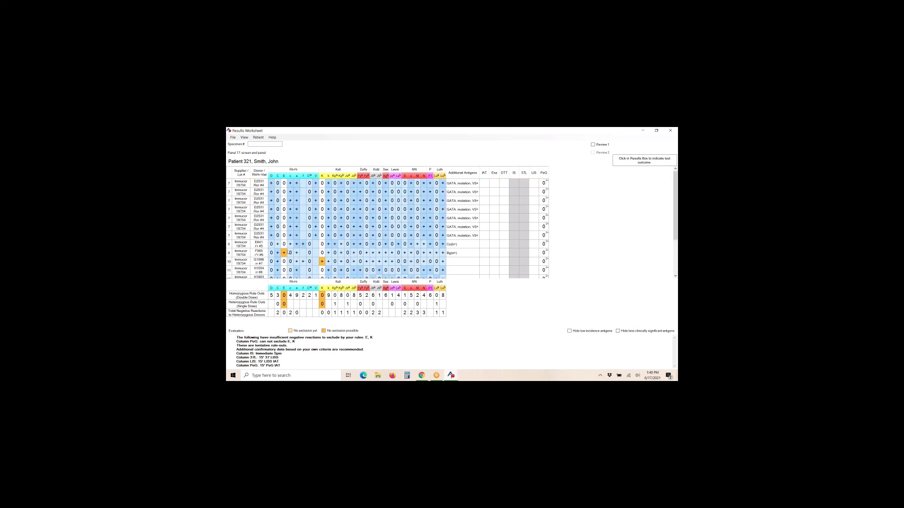
pyautogui.scroll(-2, 288, 253)
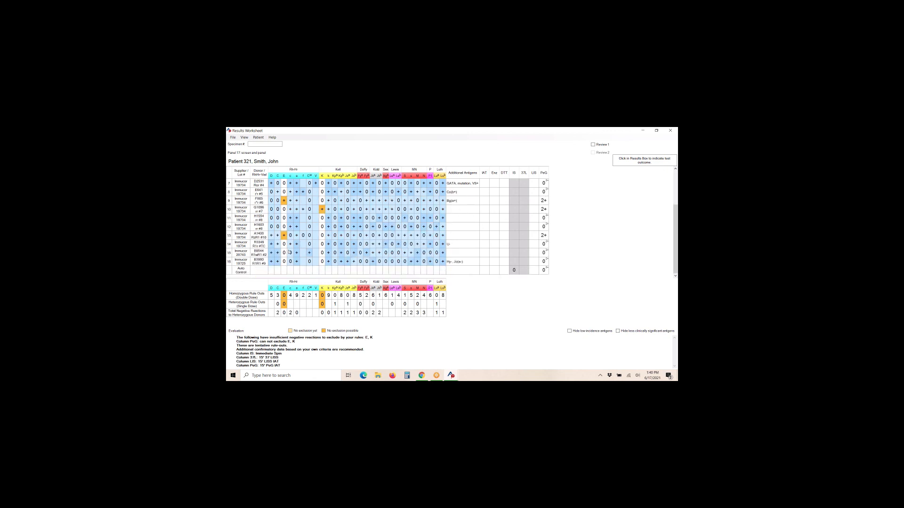
pyautogui.scroll(2, 286, 237)
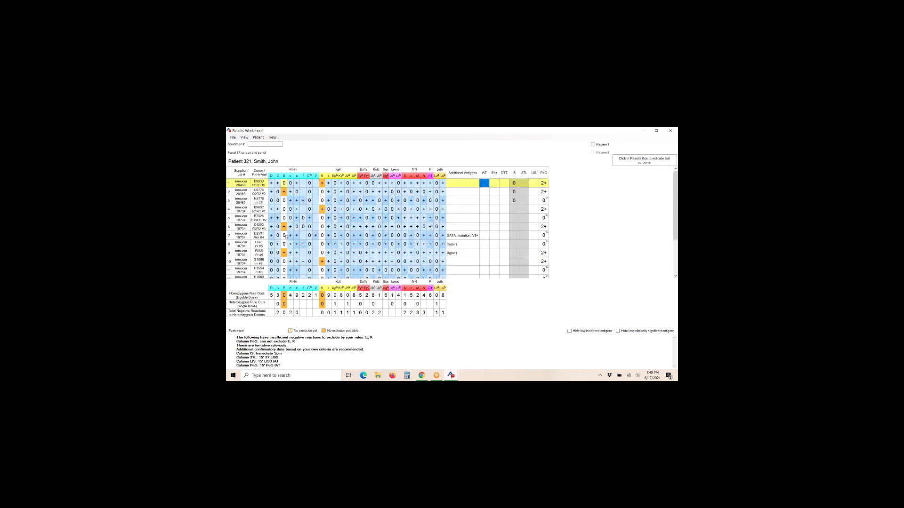
pyautogui.scroll(-2, 323, 262)
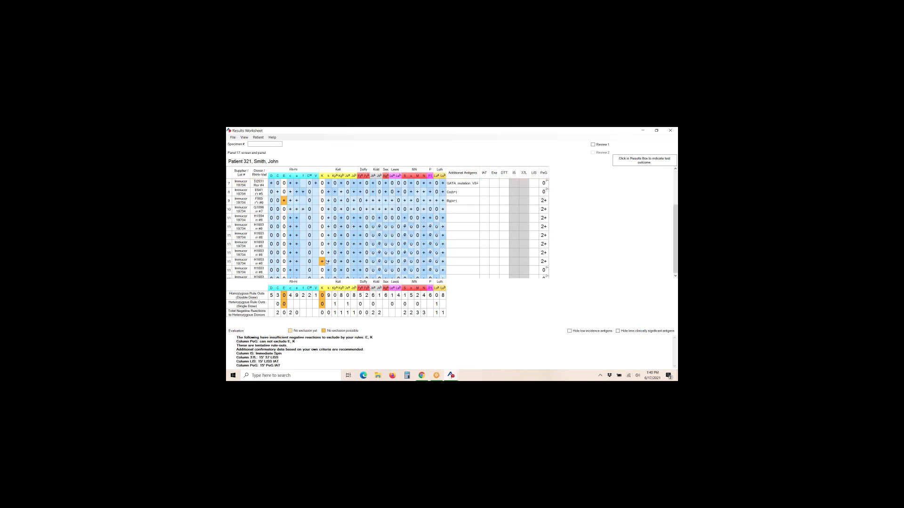
pyautogui.scroll(2, 412, 272)
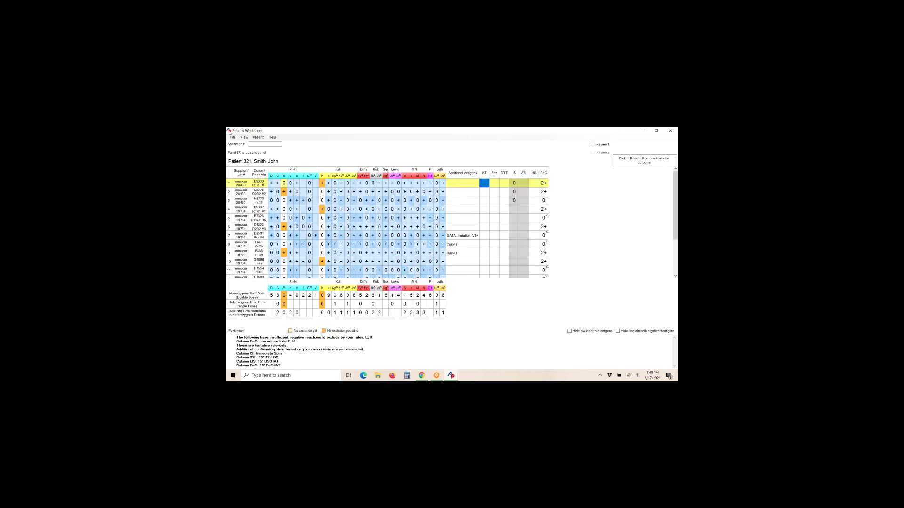
# Edit the patient details to record the phenotype as E-negative and K-negative.
pyautogui.rightClick(262, 162)
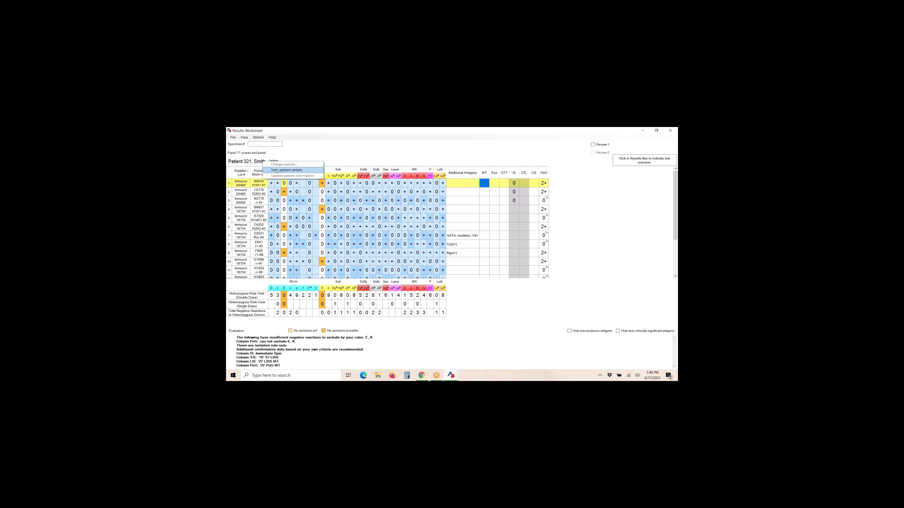
pyautogui.click(282, 171)
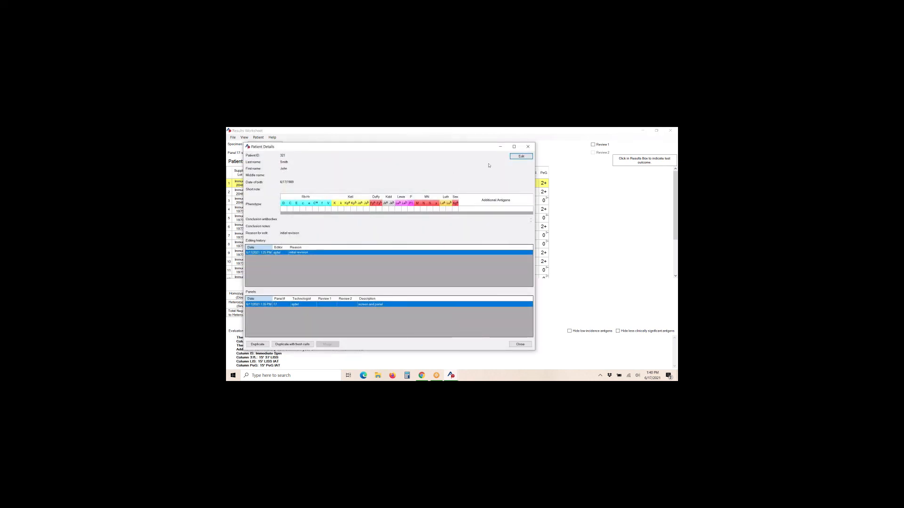
pyautogui.click(520, 157)
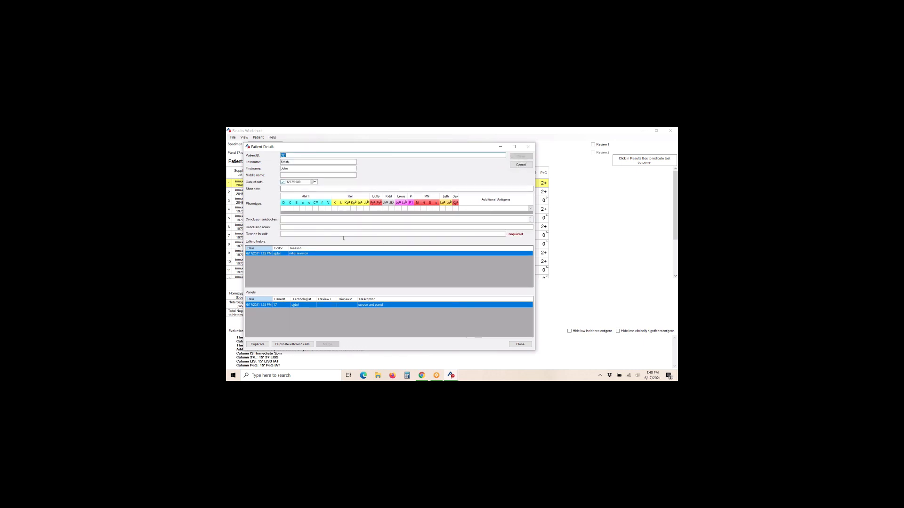
pyautogui.click(296, 209)
pyautogui.click(335, 209)
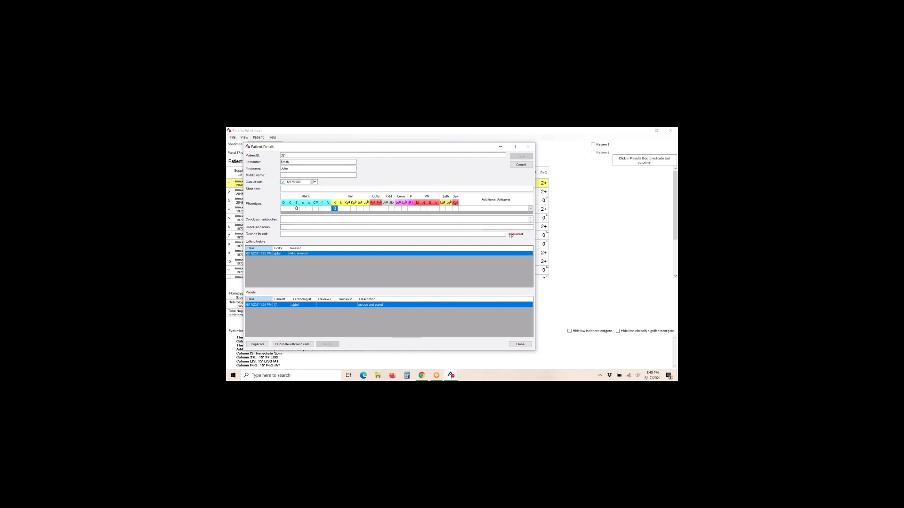
# Save the phenotype edit with the reason "Antigen Type" and update the patient information on the worksheet.
pyautogui.click(285, 234)
pyautogui.write('Am')
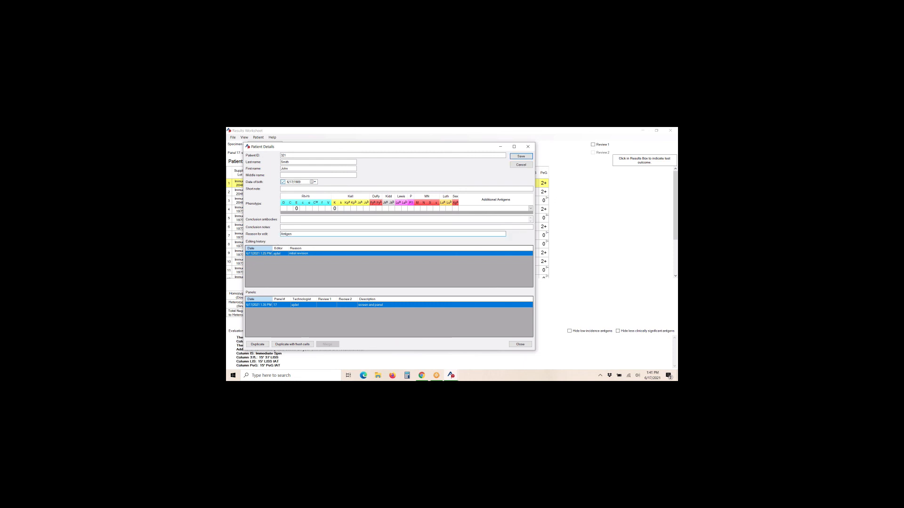
pyautogui.write('tigen Type')
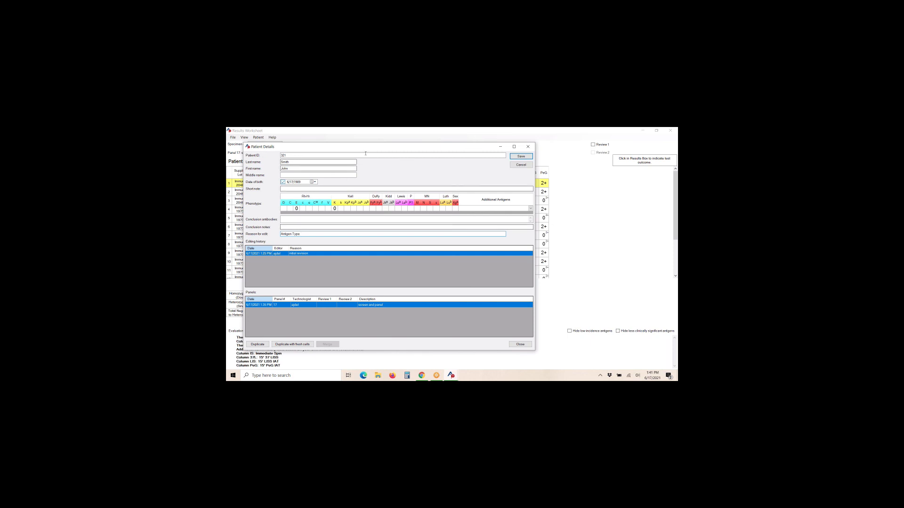
pyautogui.click(521, 158)
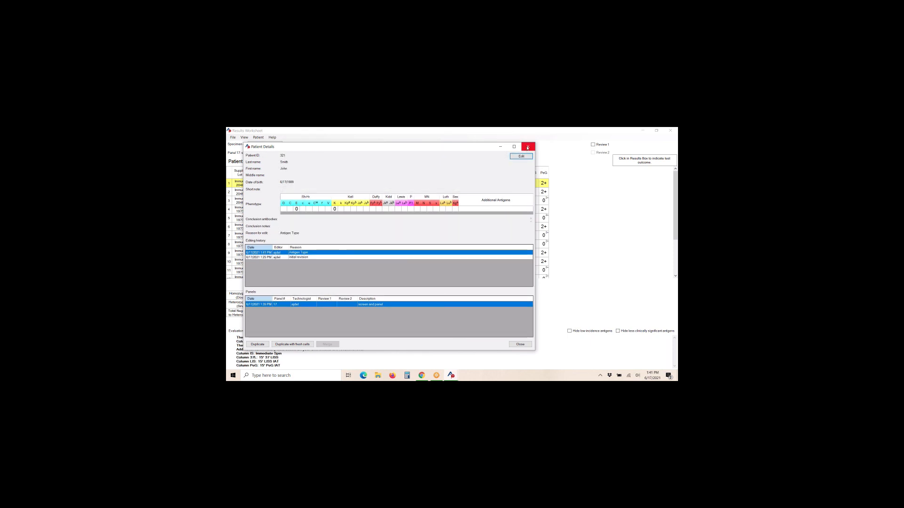
pyautogui.click(528, 146)
pyautogui.rightClick(297, 163)
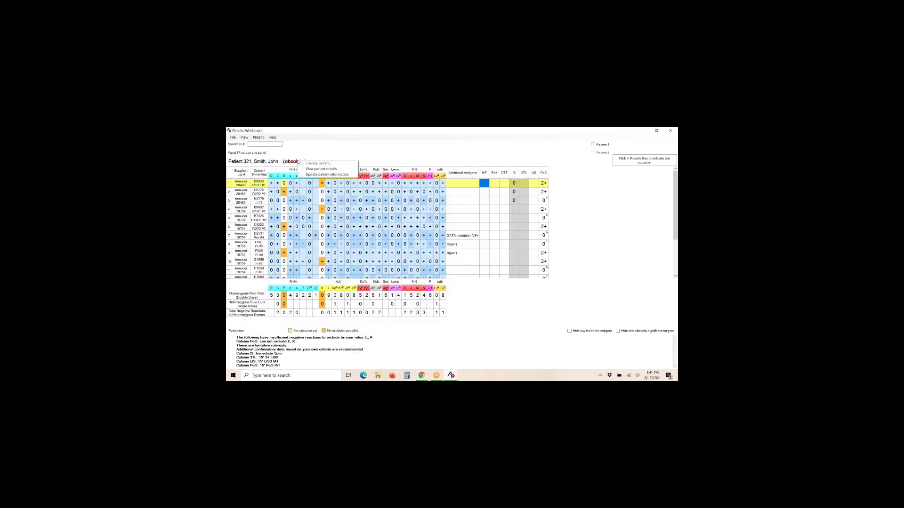
pyautogui.click(314, 168)
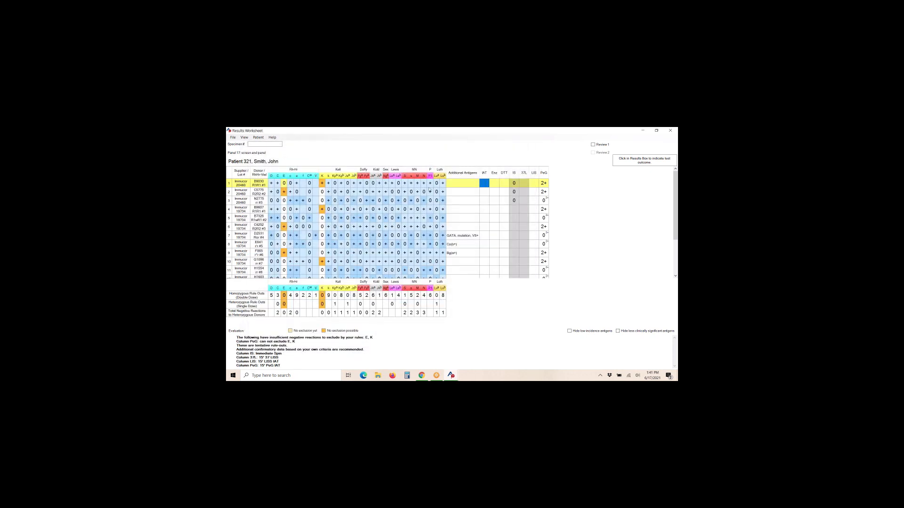
# Save the panel with conclusion antibodies anti-E and anti-K, adding "Final" to the full panel description.
pyautogui.click(233, 138)
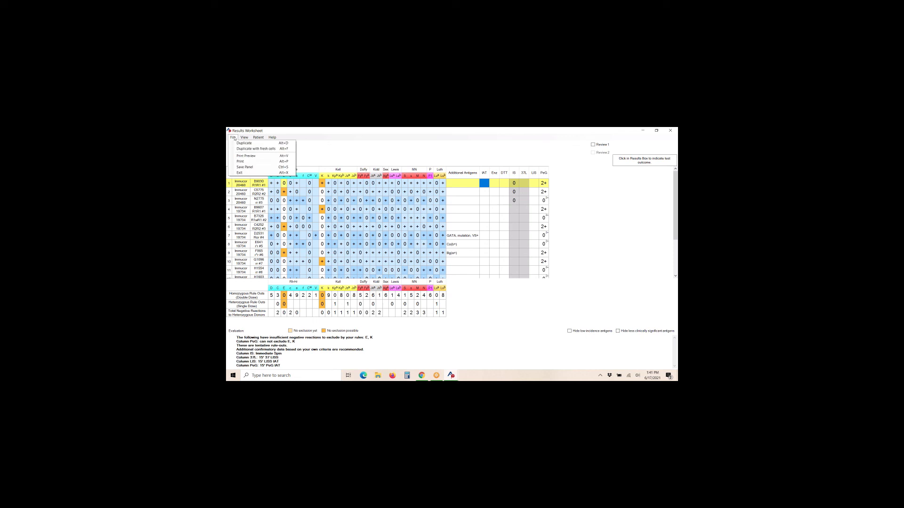
pyautogui.click(245, 167)
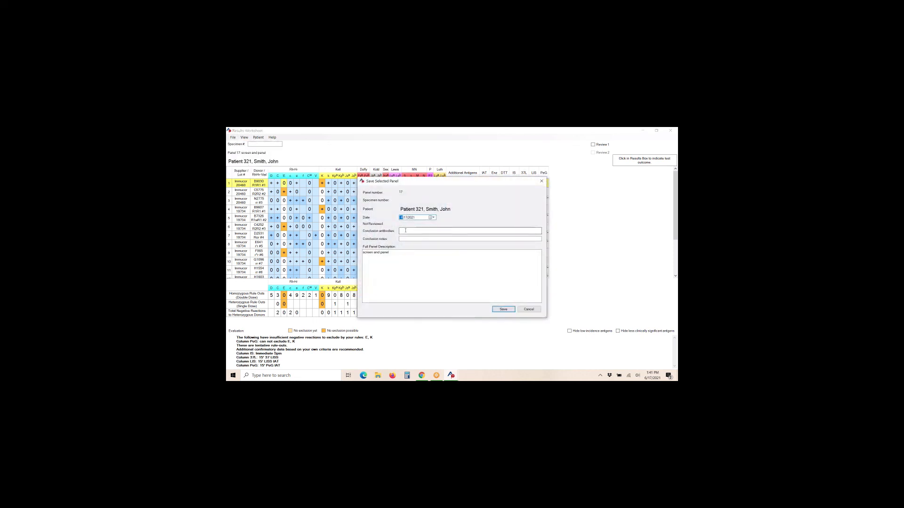
pyautogui.click(405, 231)
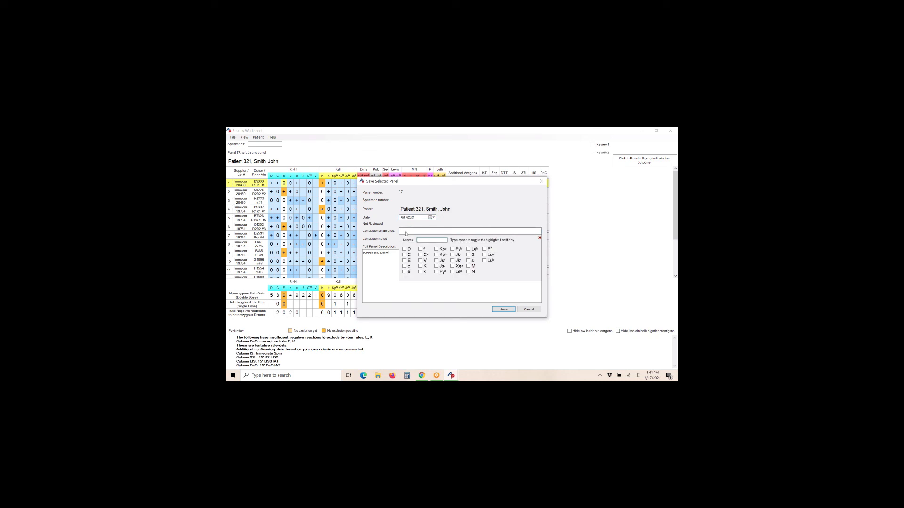
pyautogui.click(404, 261)
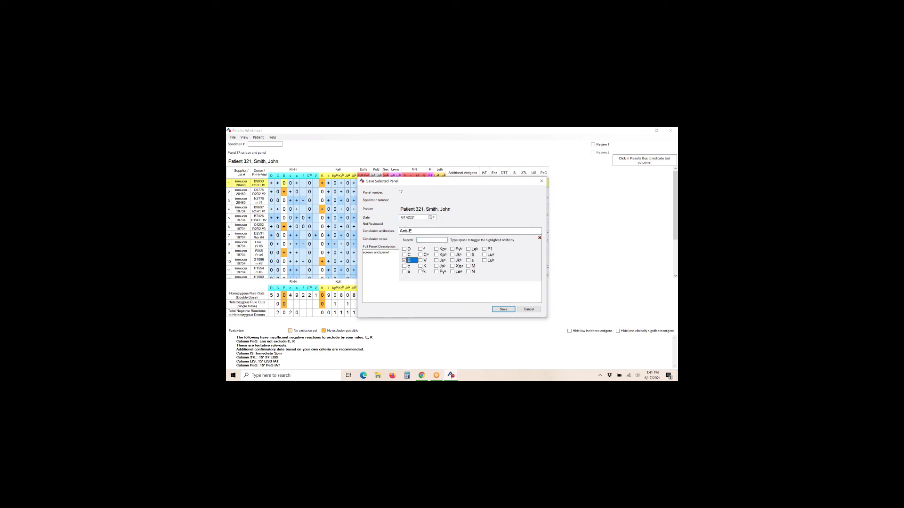
pyautogui.click(420, 266)
pyautogui.click(395, 255)
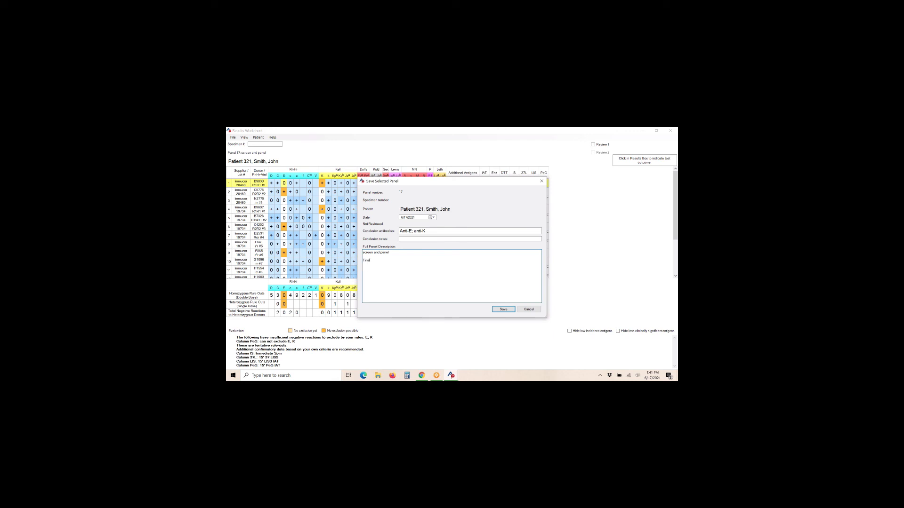
pyautogui.click(510, 312)
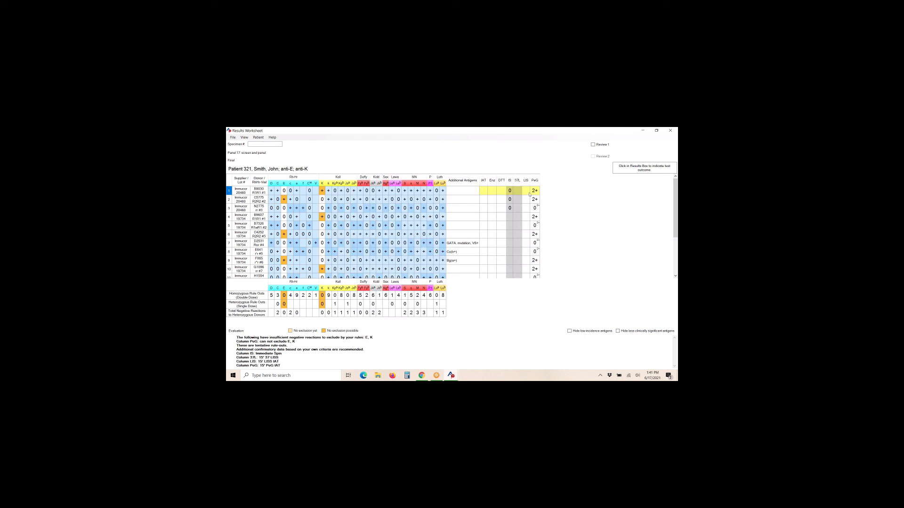
# Mark both Review 1 and Review 2 as completed on the panel's results worksheet.
pyautogui.click(568, 130)
pyautogui.click(593, 145)
pyautogui.click(562, 156)
# Save the panel again with "Reviewed" added below "Final" in the full panel description.
pyautogui.click(233, 139)
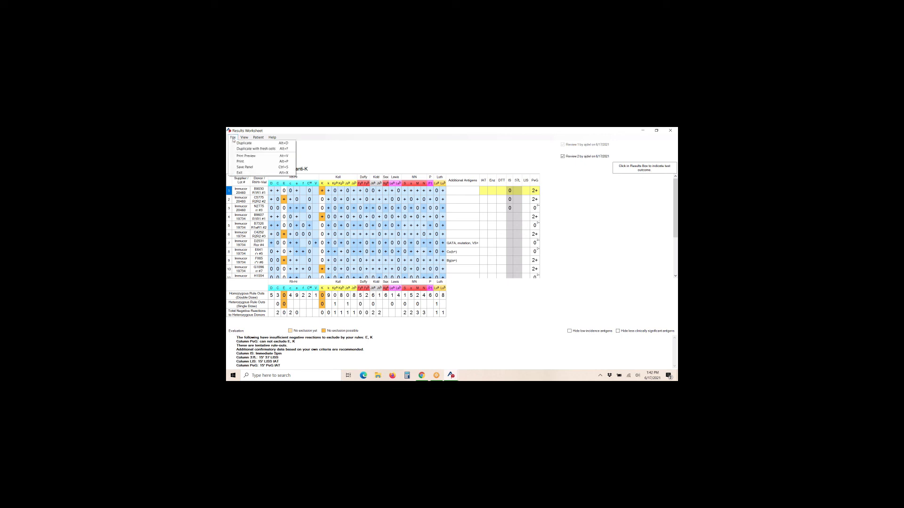
pyautogui.click(248, 168)
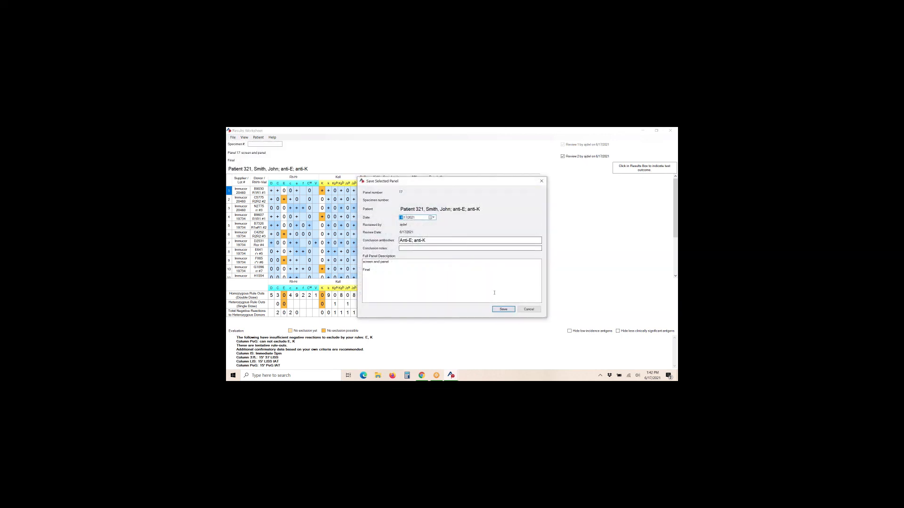
pyautogui.click(376, 271)
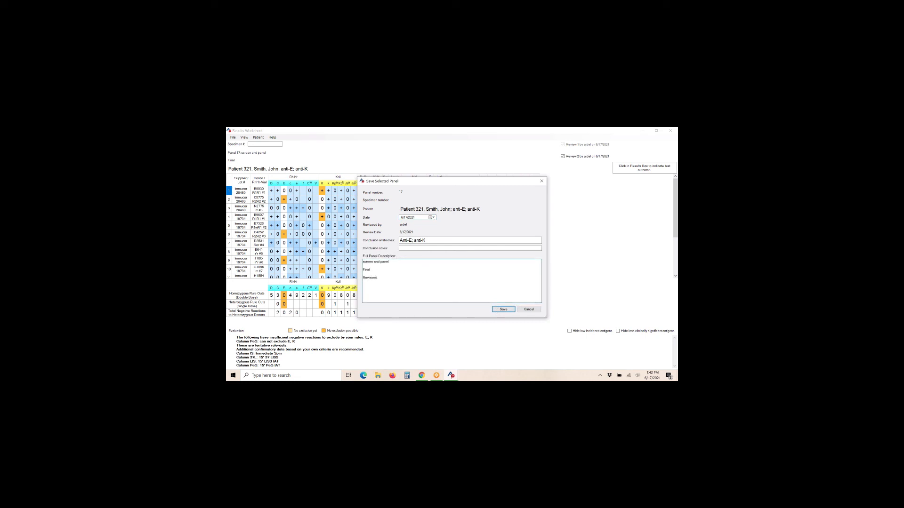
pyautogui.click(508, 311)
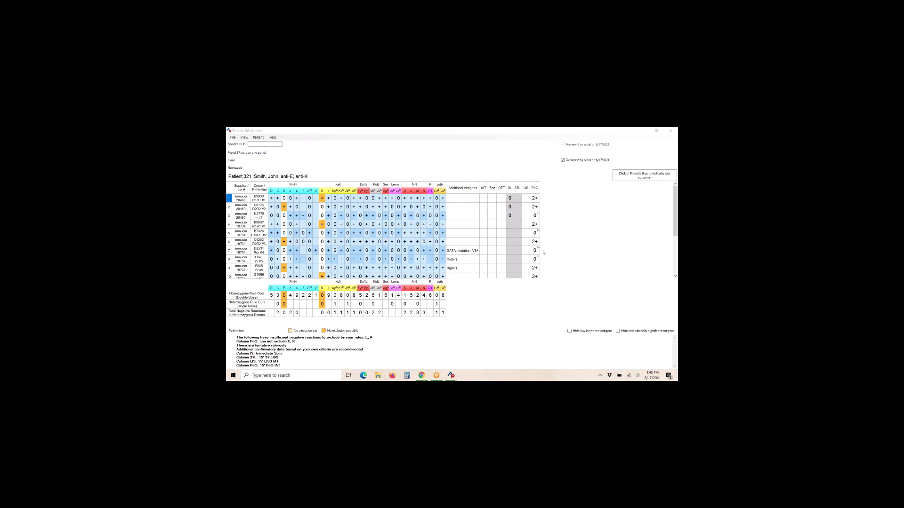
# Reopen the panel's save details, look over the conclusion notes field and description, and save the panel again.
pyautogui.click(237, 138)
pyautogui.click(238, 137)
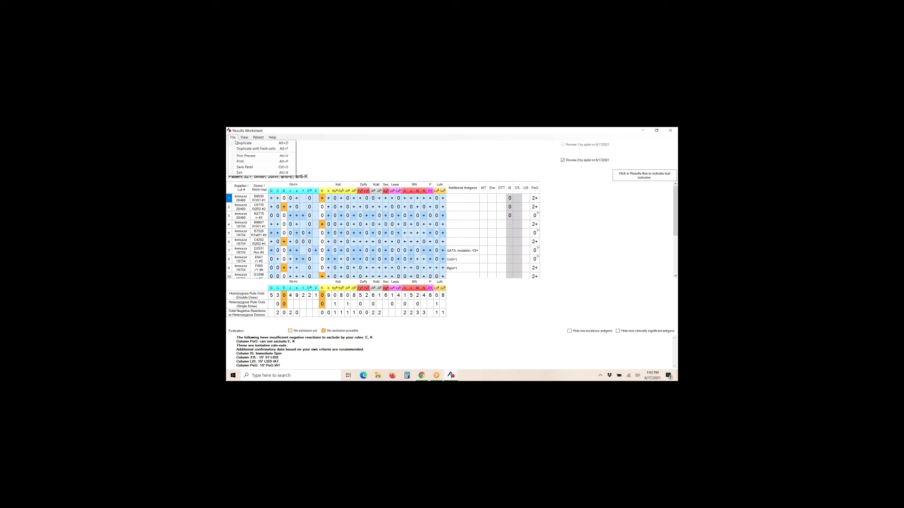
pyautogui.click(253, 169)
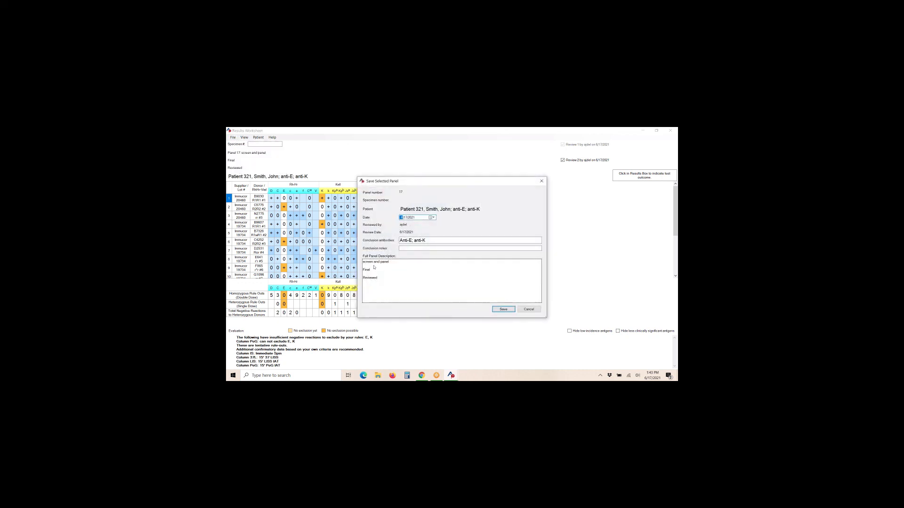
pyautogui.click(403, 248)
pyautogui.click(503, 309)
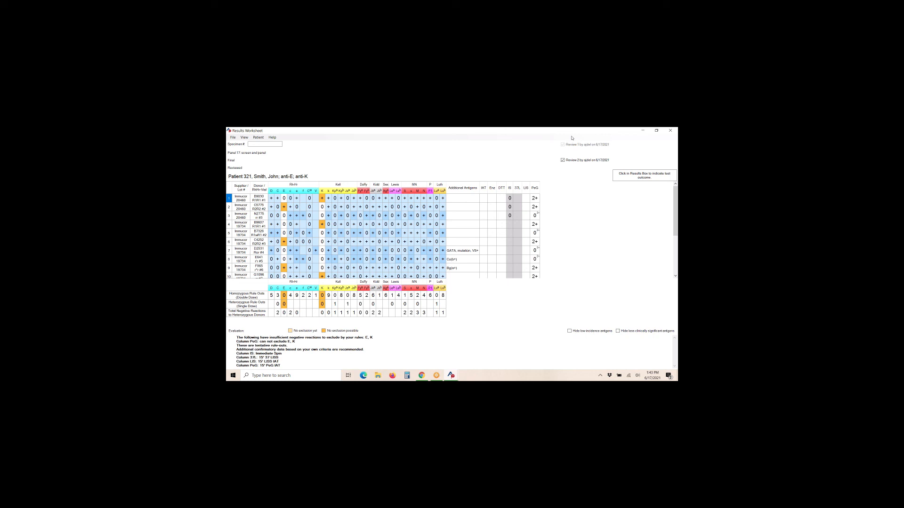
# Return to the cell search screen and clear the search criteria and all selected cells.
pyautogui.doubleClick(548, 134)
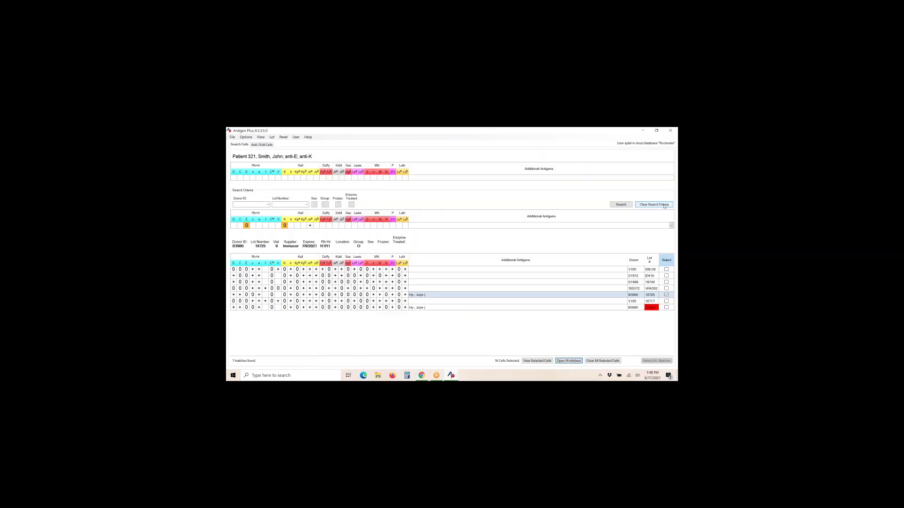
pyautogui.click(664, 206)
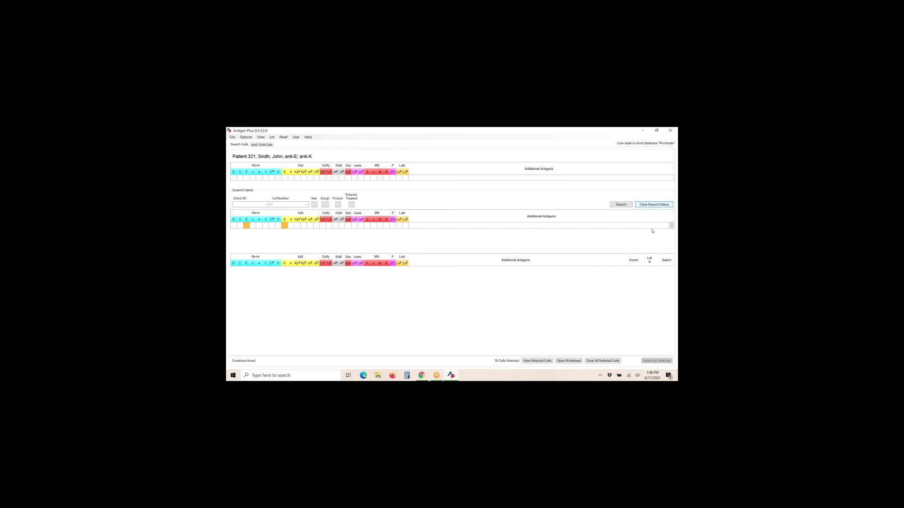
pyautogui.click(595, 361)
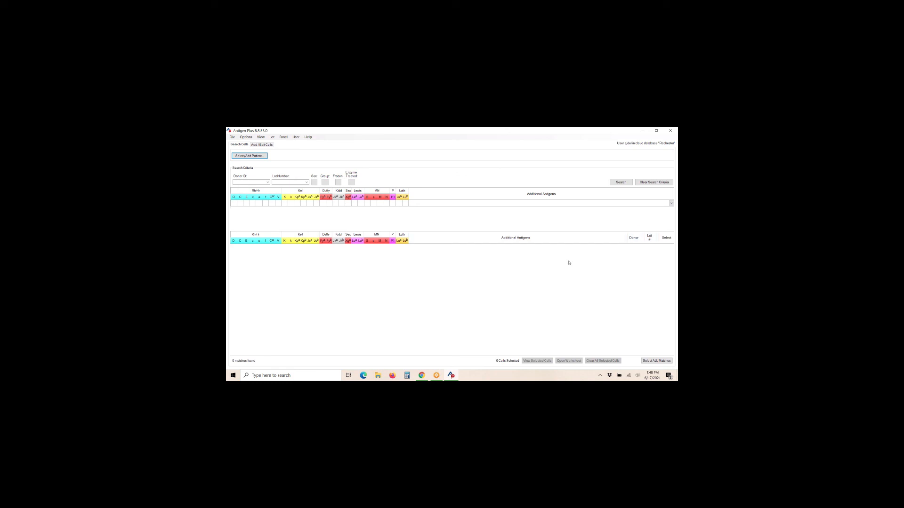
# Import the last NEO Ab_ID analyzer result in the list into a new results worksheet.
pyautogui.click(284, 137)
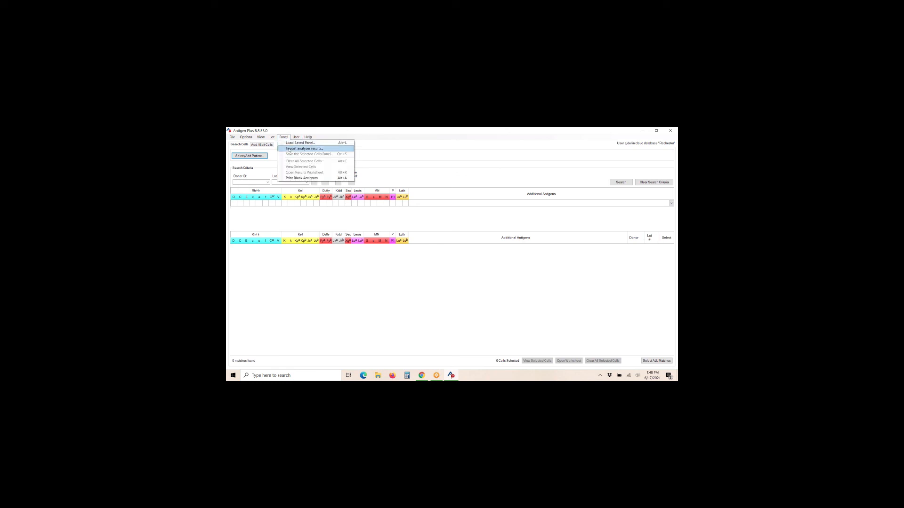
pyautogui.click(290, 149)
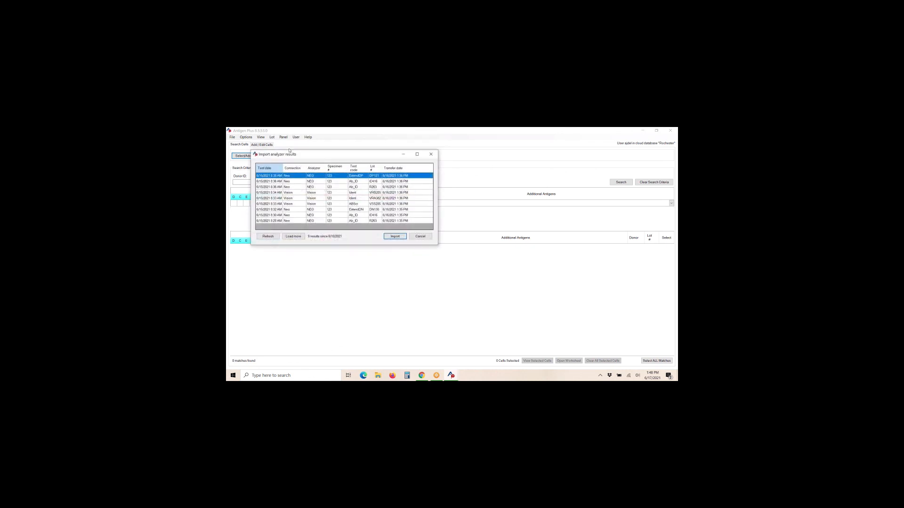
pyautogui.click(401, 222)
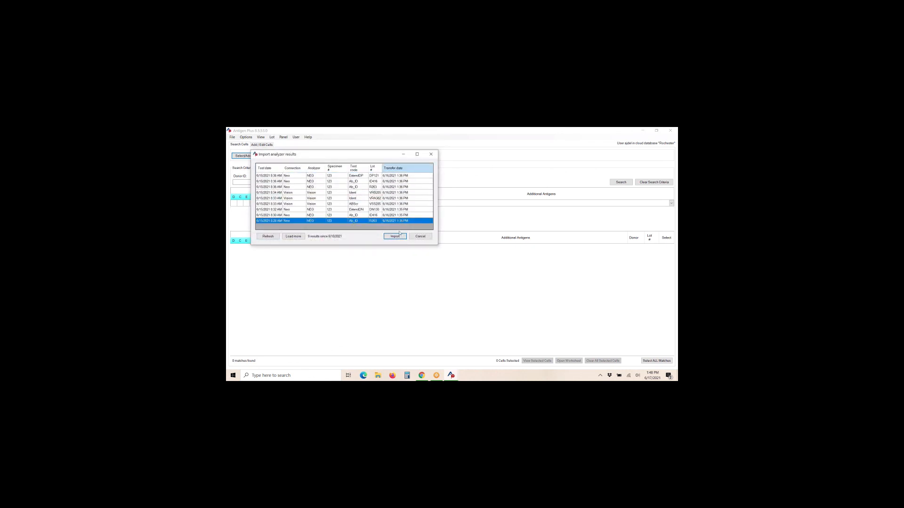
pyautogui.click(398, 237)
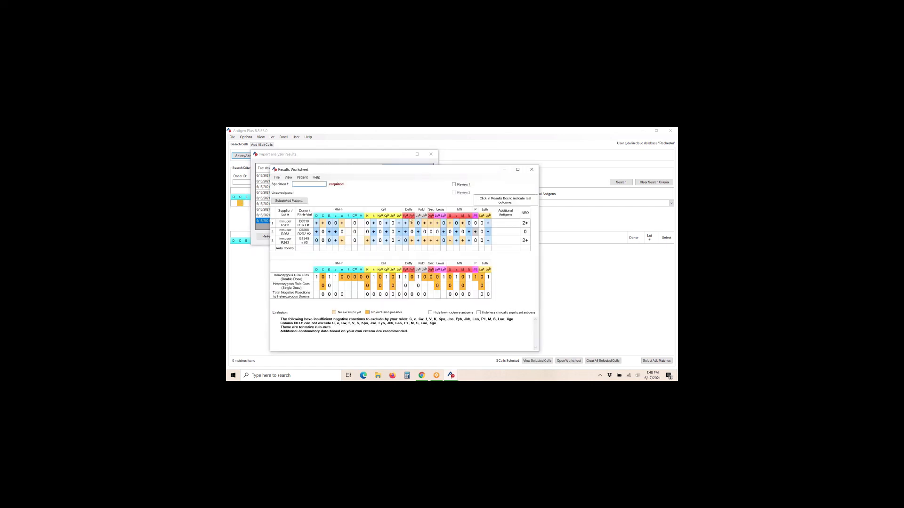
# Assign an existing patient found by first name to the imported worksheet and enter the specimen number.
pyautogui.click(301, 202)
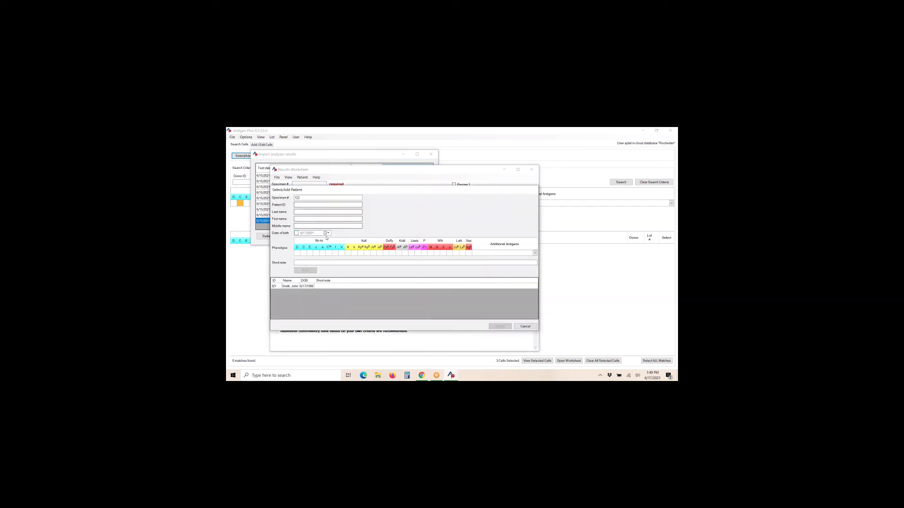
pyautogui.click(312, 220)
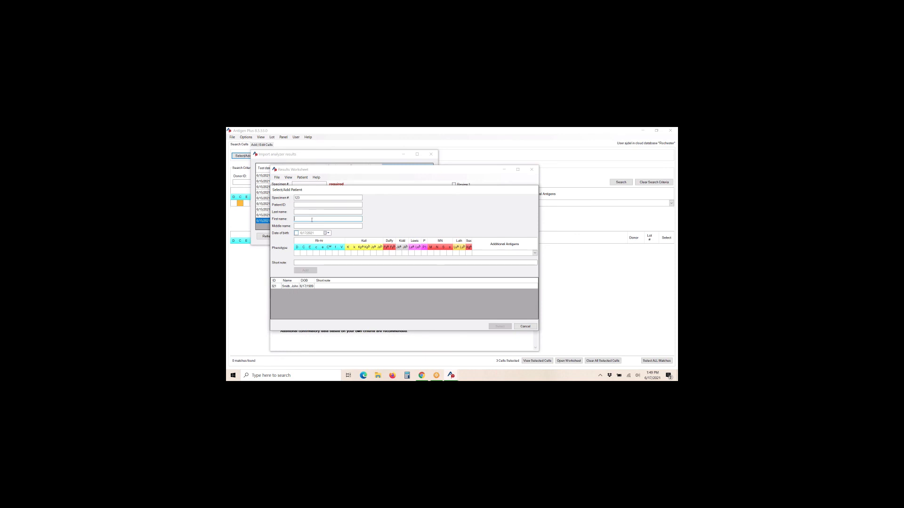
pyautogui.write('R')
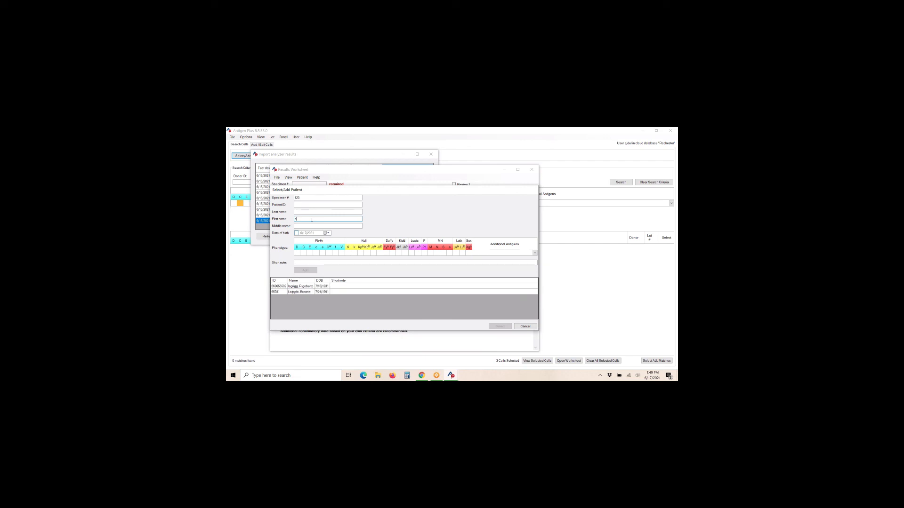
pyautogui.doubleClick(311, 292)
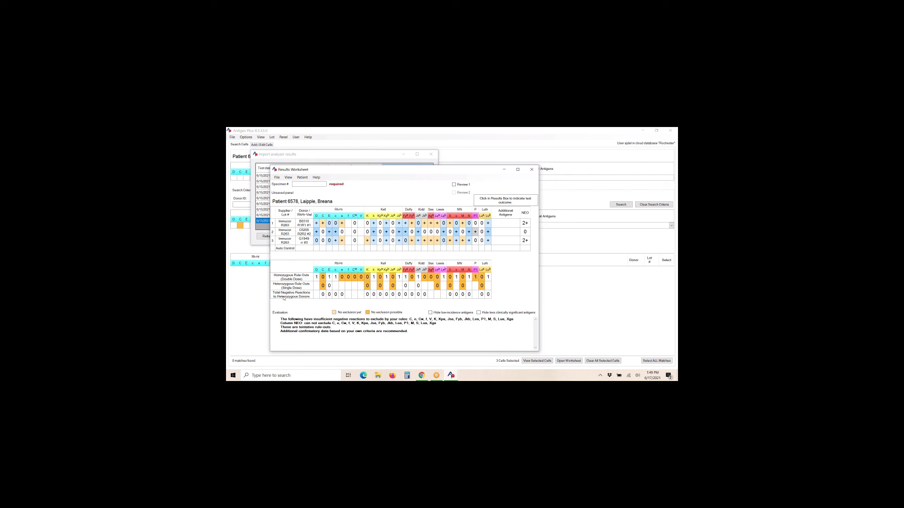
pyautogui.click(314, 184)
pyautogui.write('123')
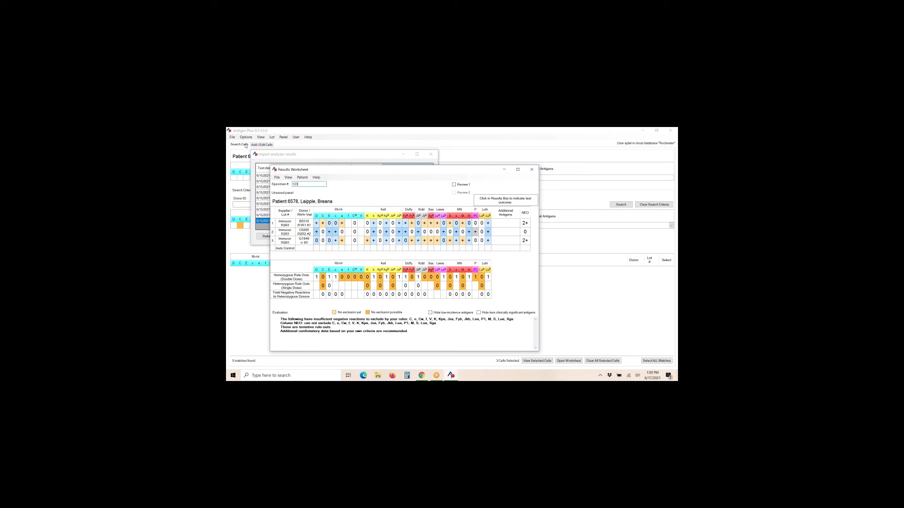
# Save the imported panel with the description "screen".
pyautogui.click(277, 178)
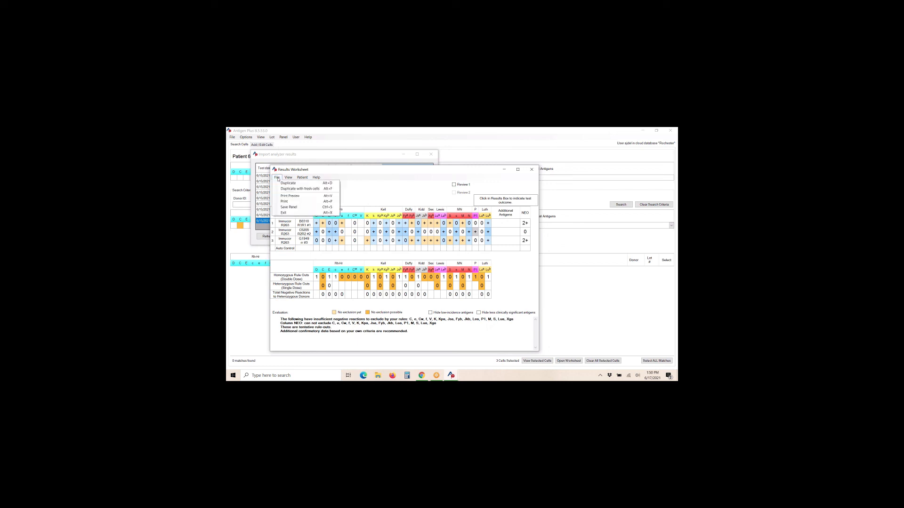
pyautogui.click(288, 208)
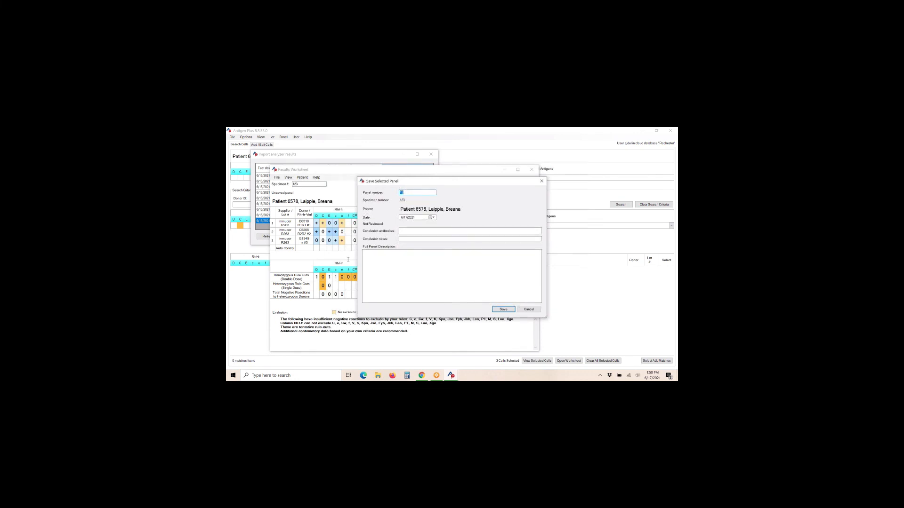
pyautogui.click(411, 269)
pyautogui.click(503, 309)
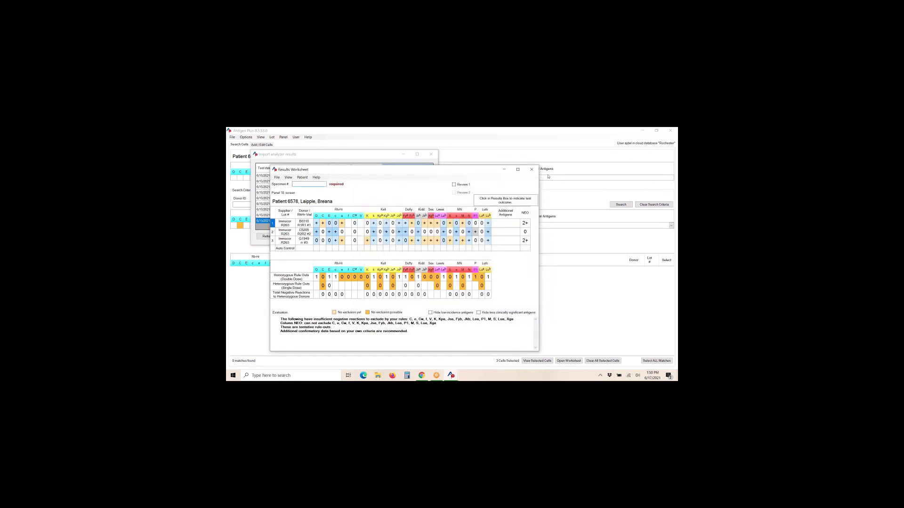
# Close the screen worksheet, minimize the analyzer results list, and clear all selected cells and search criteria.
pyautogui.click(531, 169)
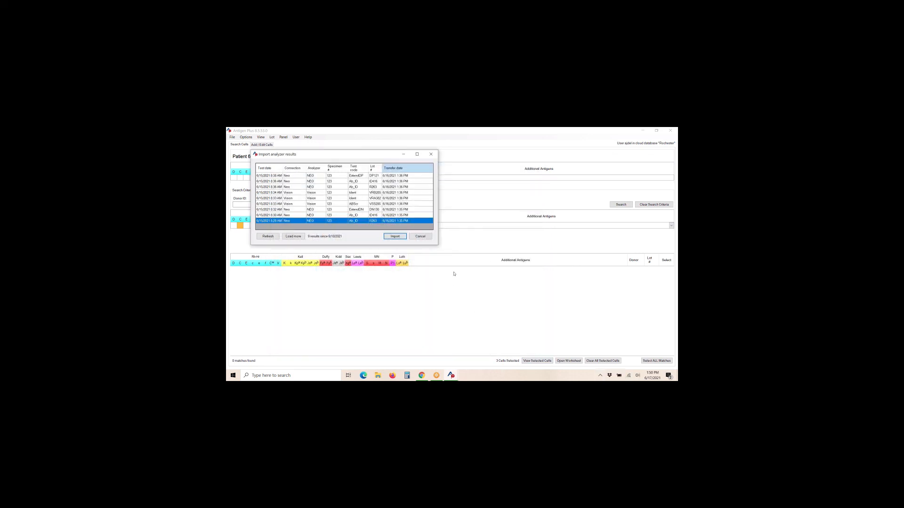
pyautogui.click(403, 154)
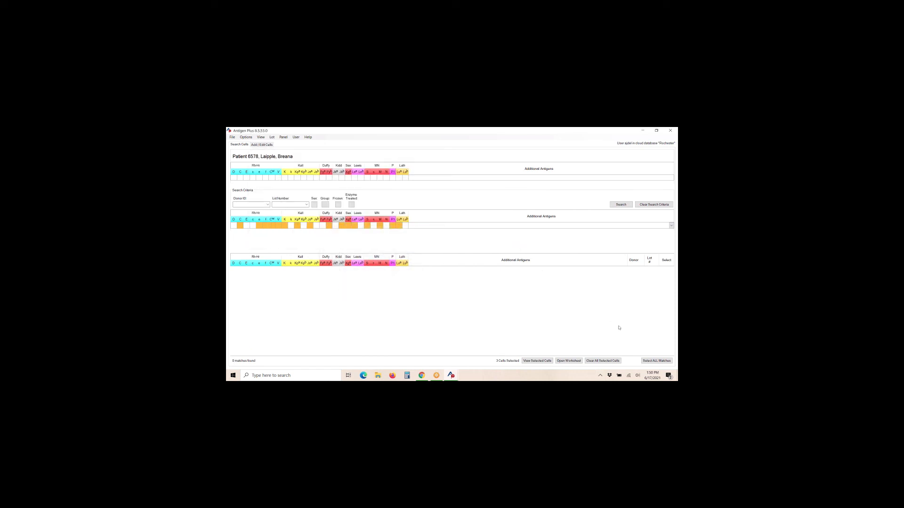
pyautogui.click(605, 361)
pyautogui.click(647, 204)
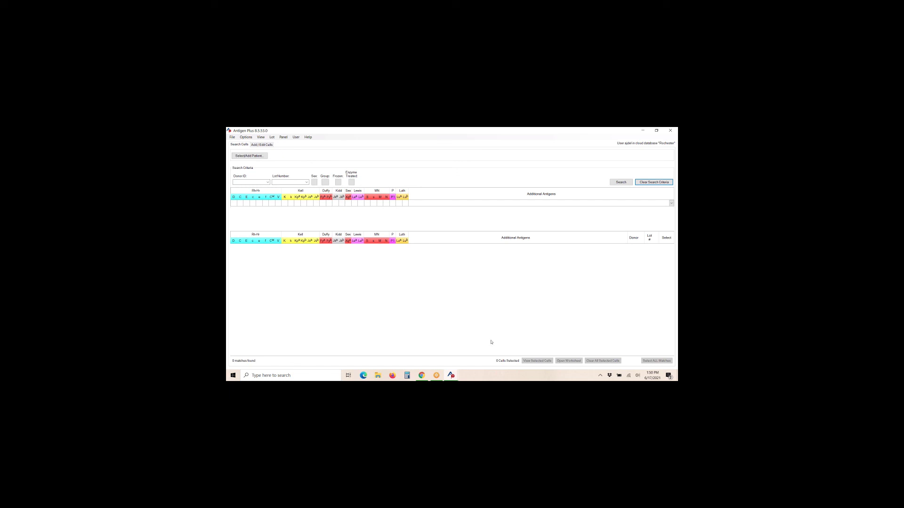
# Import the NEO Ab_ID analyzer result for lot ID416, second from last in the list, and reposition its results worksheet.
pyautogui.click(286, 137)
pyautogui.click(306, 161)
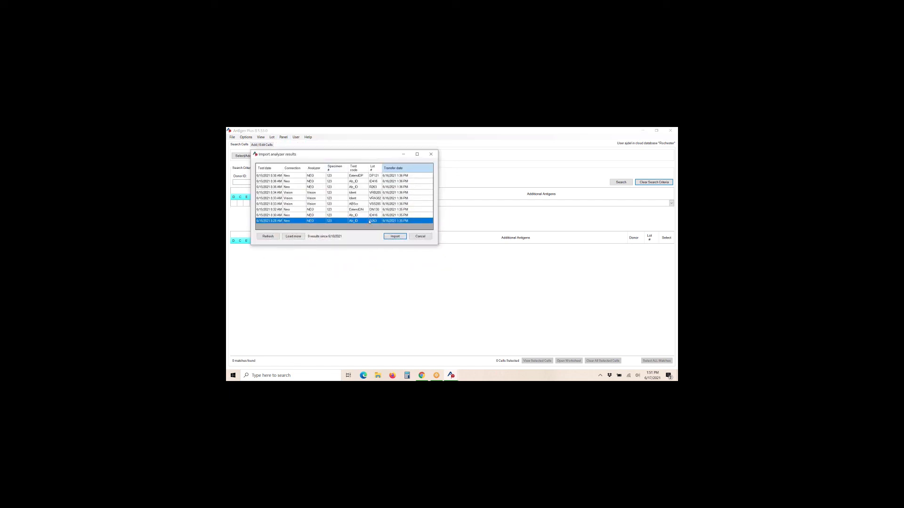
pyautogui.click(373, 216)
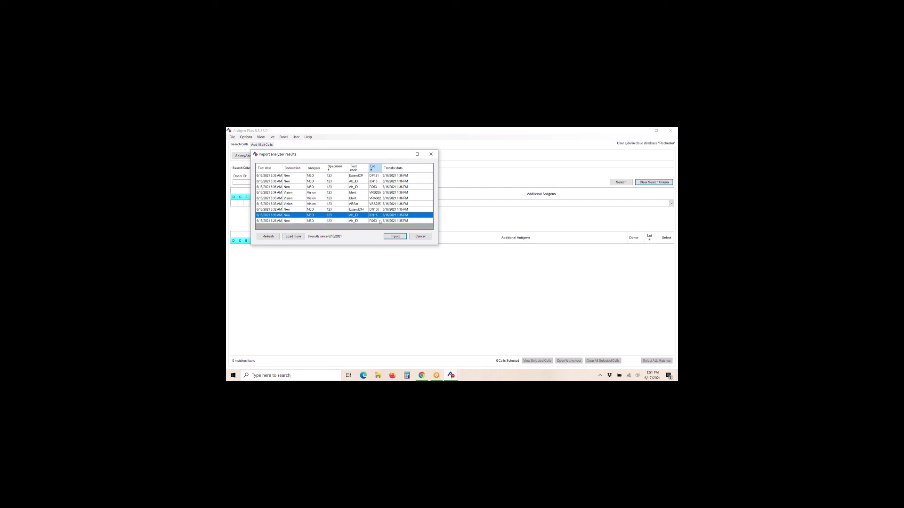
pyautogui.click(394, 237)
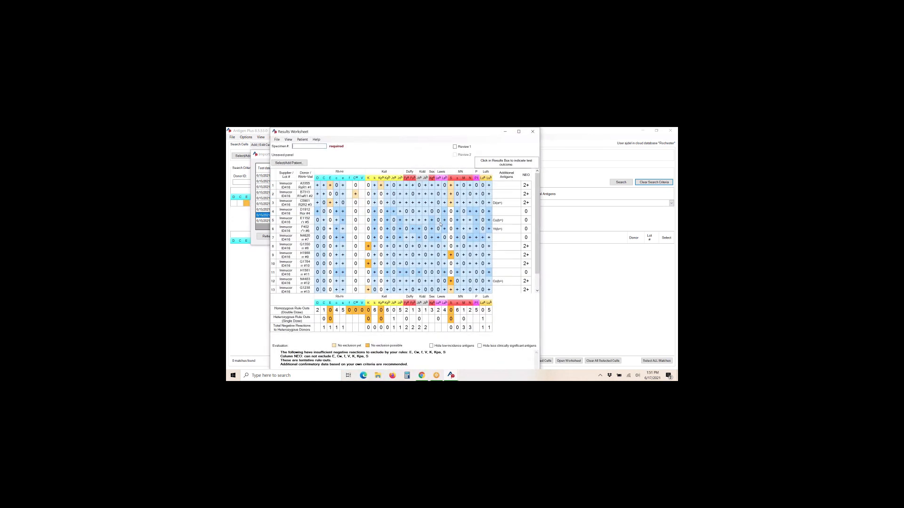
pyautogui.moveTo(347, 135); pyautogui.dragTo(340, 147)
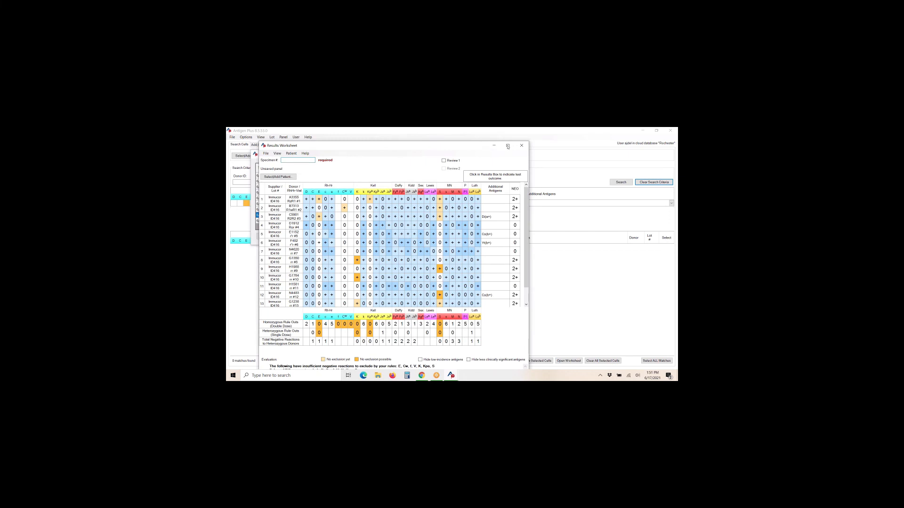
# Maximize the ID416 results worksheet, assign the existing patient found by first name, and enter the specimen number.
pyautogui.click(508, 146)
pyautogui.click(245, 161)
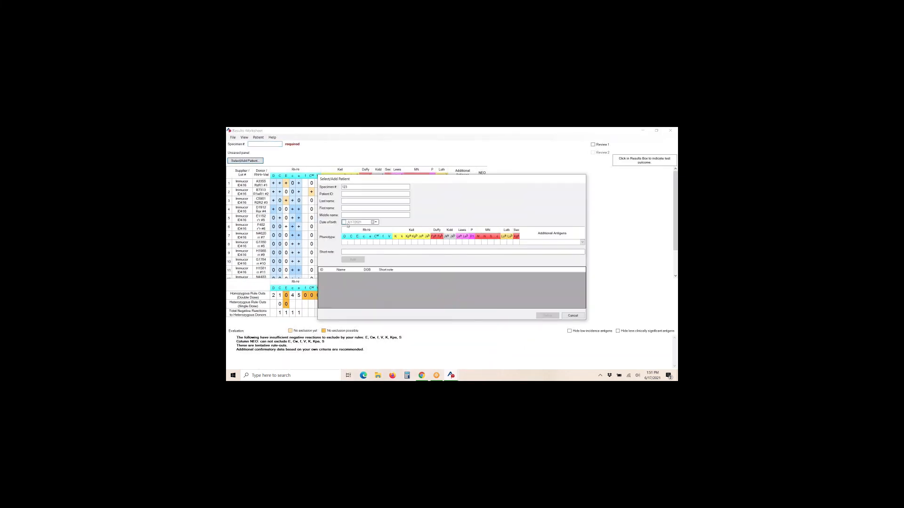
pyautogui.write('b')
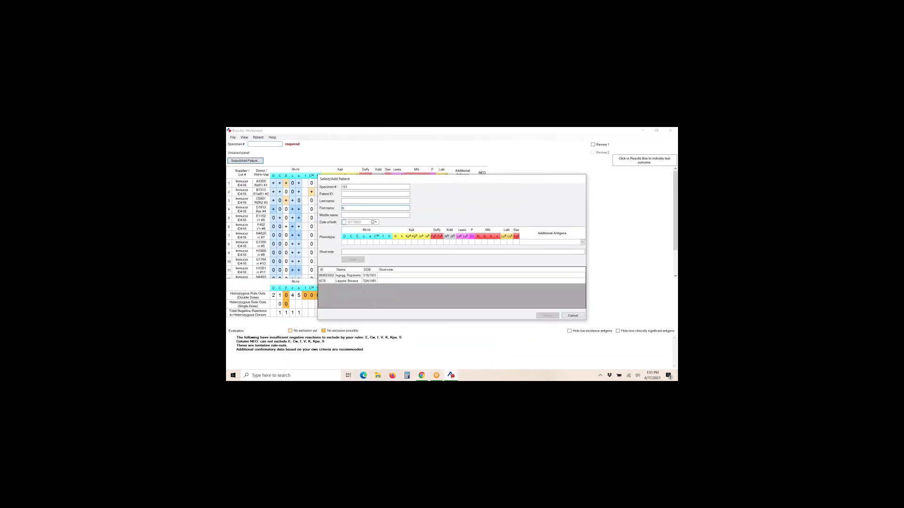
pyautogui.doubleClick(424, 281)
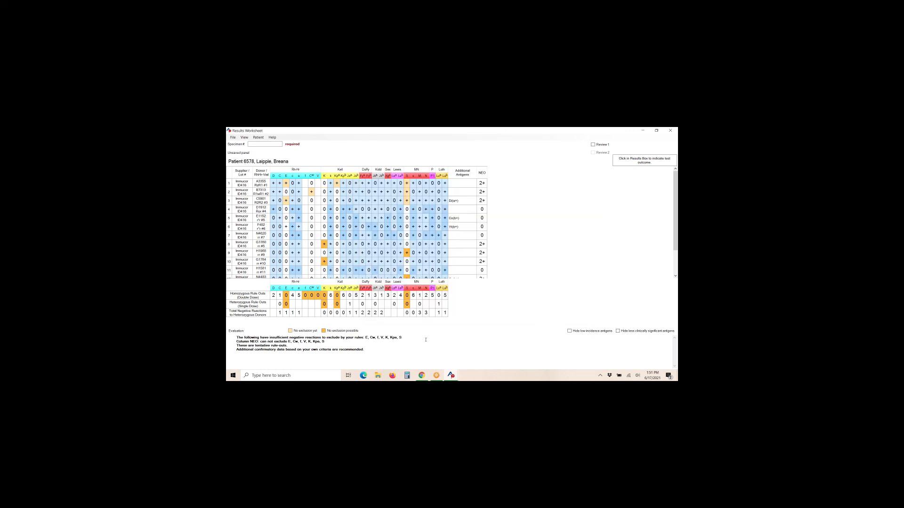
pyautogui.click(261, 144)
pyautogui.write('123')
# Examine the ID416 panel's rule-outs by cell and antigen, highlighting the row of cell 4.
pyautogui.moveTo(367, 226)
pyautogui.moveTo(390, 237)
pyautogui.scroll(-2, 288, 197)
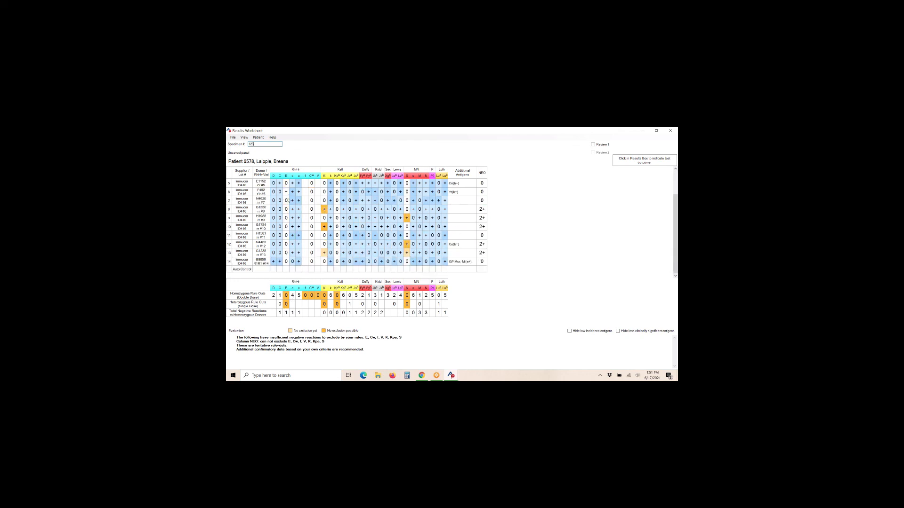
pyautogui.scroll(2, 287, 201)
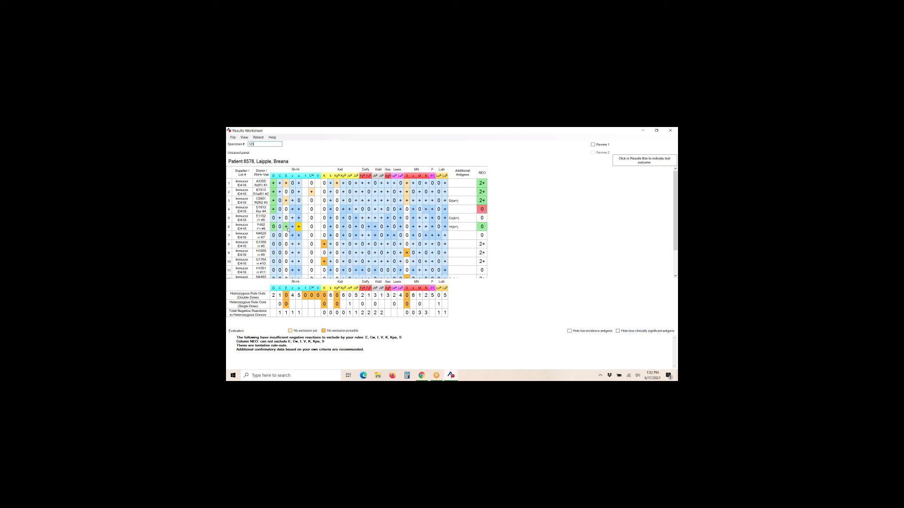
pyautogui.moveTo(288, 228)
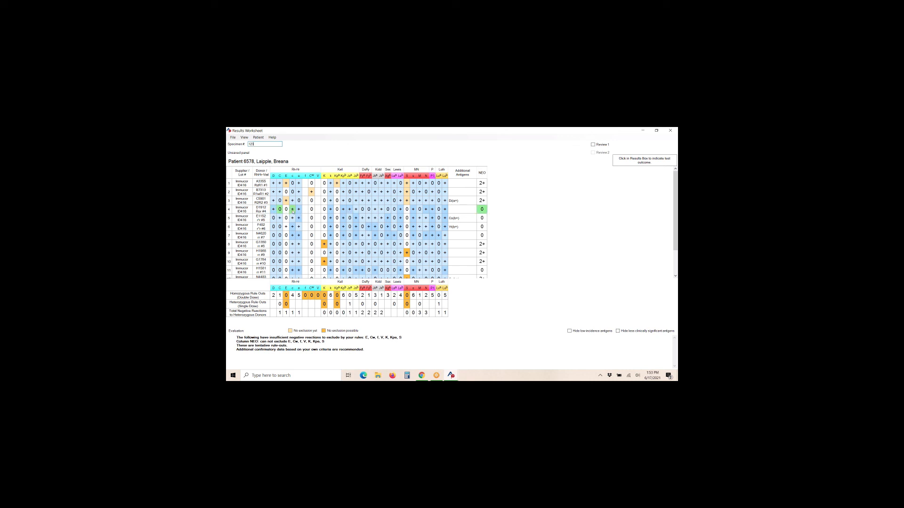
pyautogui.moveTo(301, 210)
pyautogui.click(304, 212)
pyautogui.click(300, 211)
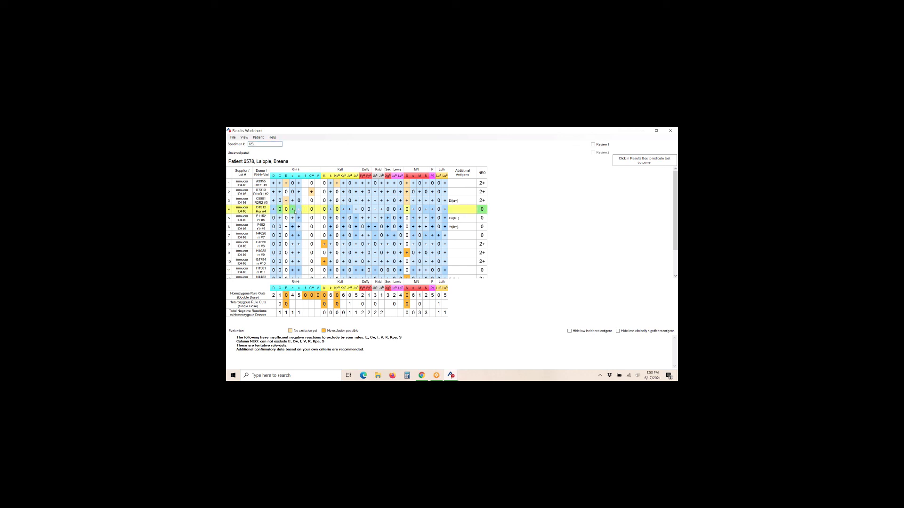
pyautogui.moveTo(297, 211)
# Compare the K and S antigen patterns with the NEO reactions across all panel cells.
pyautogui.scroll(-2, 337, 277)
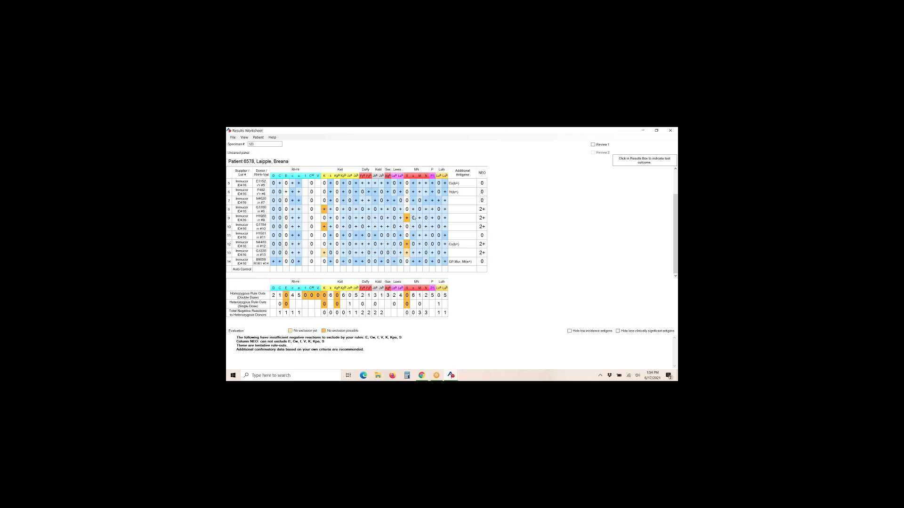
pyautogui.scroll(3, 418, 226)
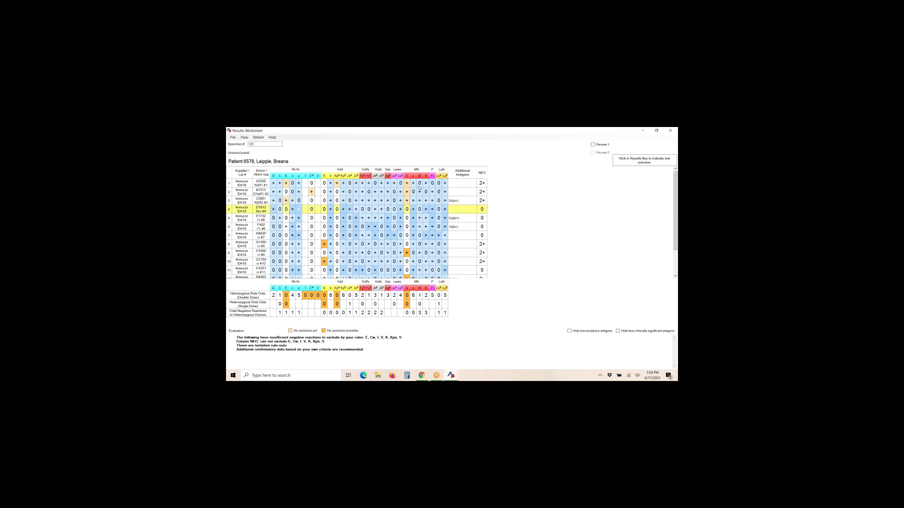
pyautogui.scroll(-3, 423, 205)
pyautogui.scroll(3, 424, 208)
pyautogui.scroll(-2, 420, 259)
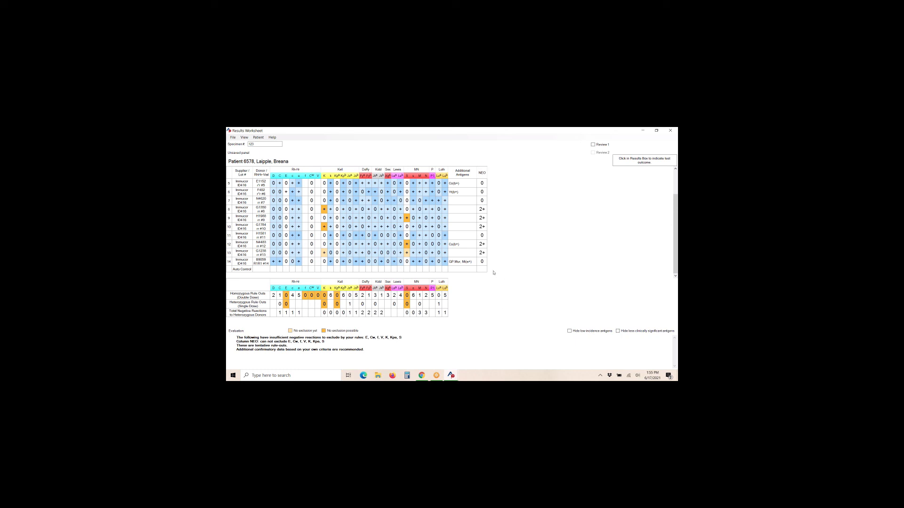
pyautogui.scroll(2, 388, 237)
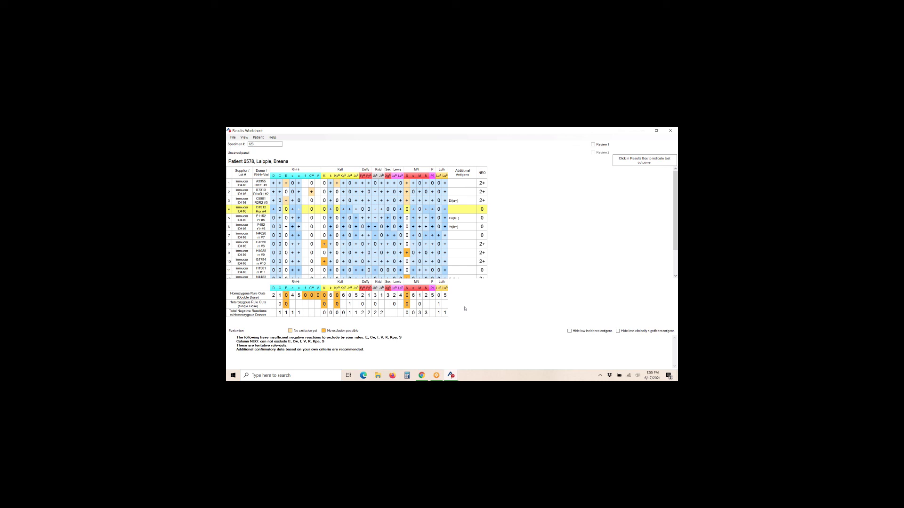
# Save the imported panel with the description "ID416".
pyautogui.click(233, 137)
pyautogui.click(257, 167)
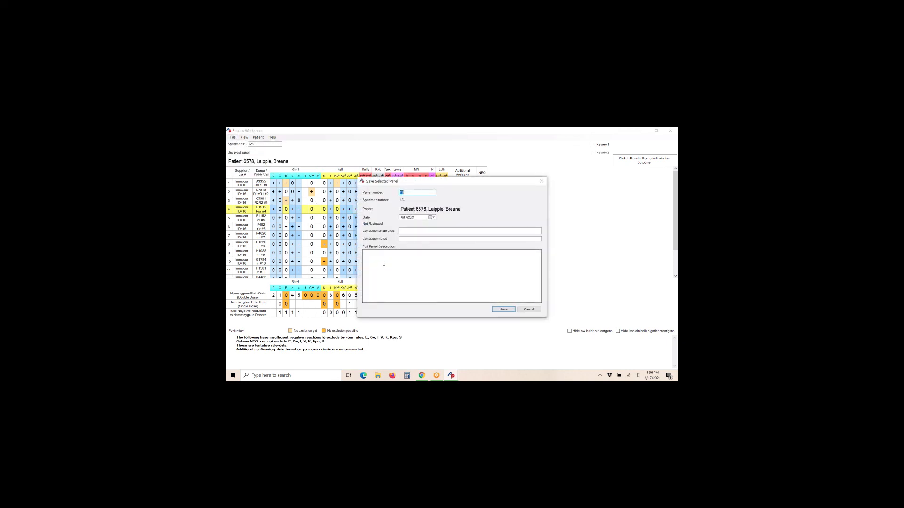
pyautogui.click(386, 263)
pyautogui.click(511, 311)
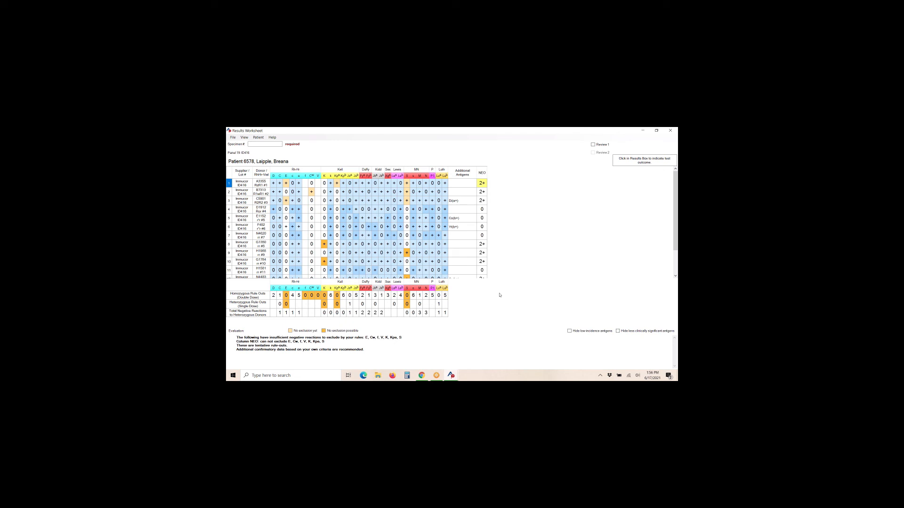
# Close the ID416 worksheet and the analyzer results list, and clear all selected cells and search criteria.
pyautogui.moveTo(323, 130); pyautogui.dragTo(292, 174)
pyautogui.click(458, 173)
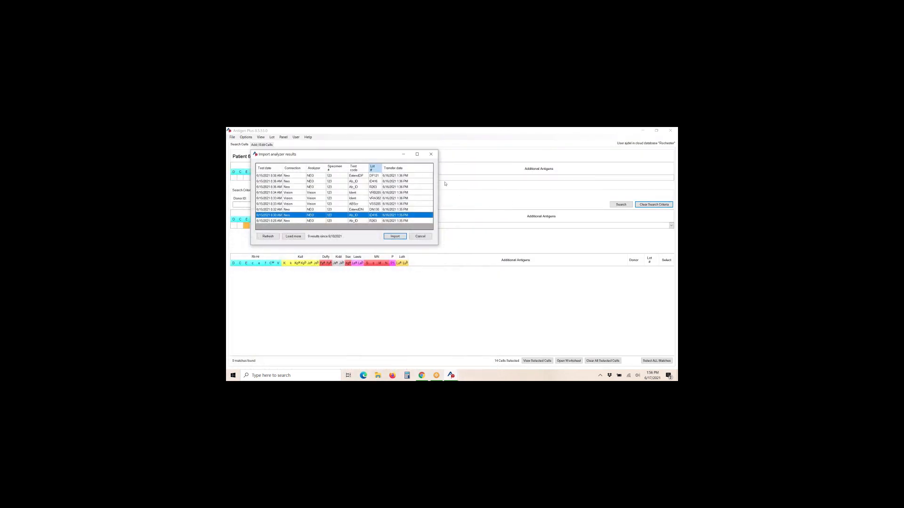
pyautogui.click(432, 155)
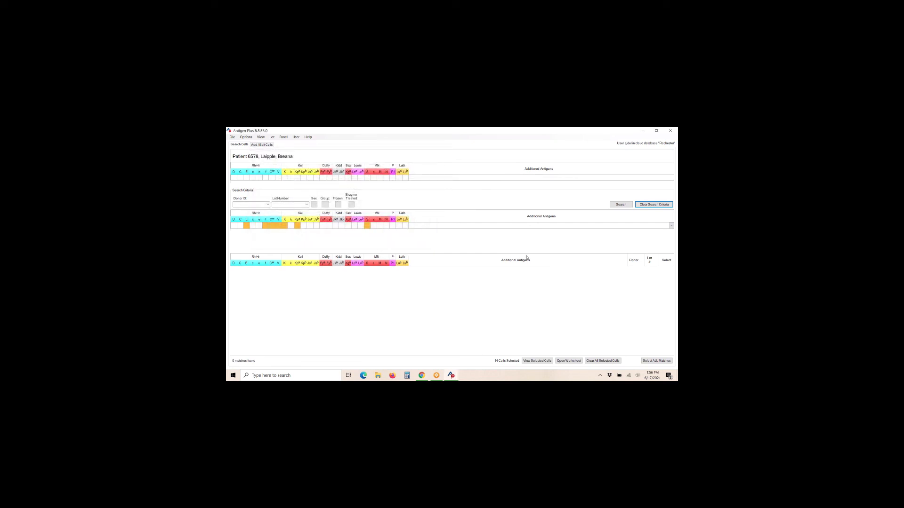
pyautogui.click(603, 361)
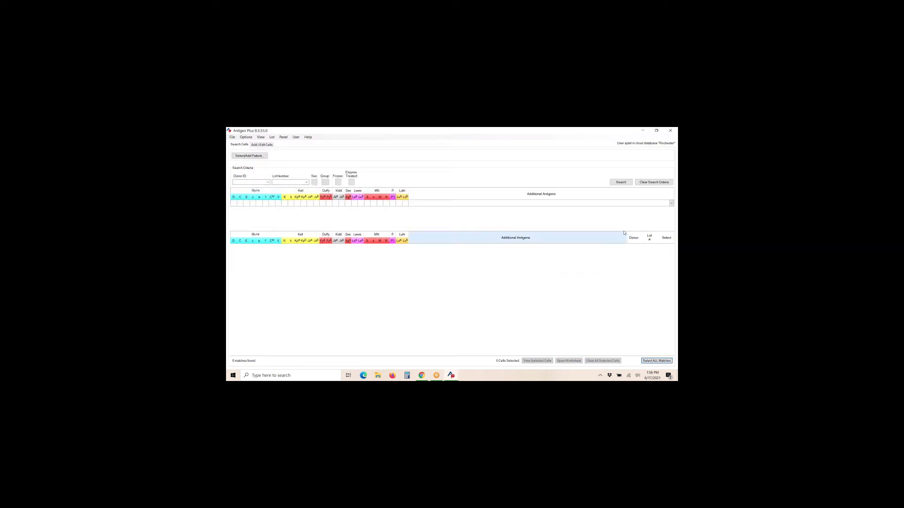
pyautogui.click(656, 185)
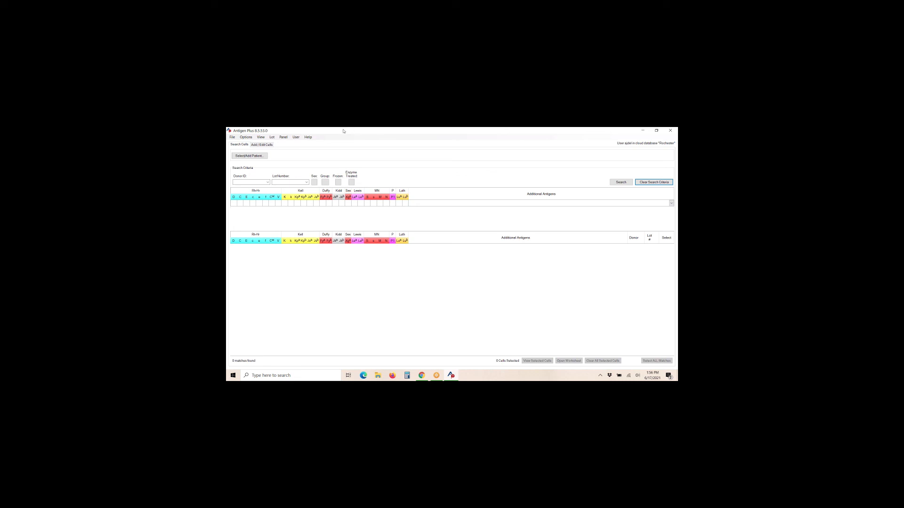
# Merge the patient's saved "ID416" and "screen" panels into one results worksheet and maximize it.
pyautogui.click(283, 137)
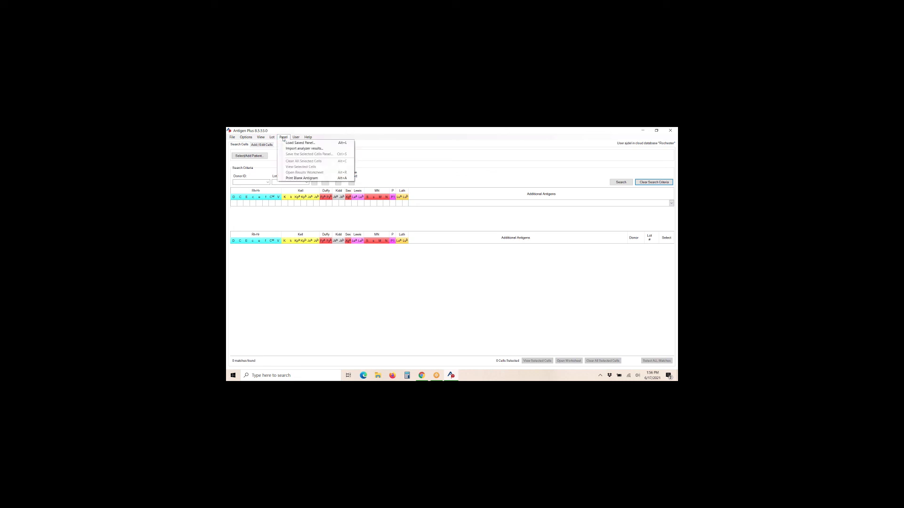
pyautogui.click(288, 143)
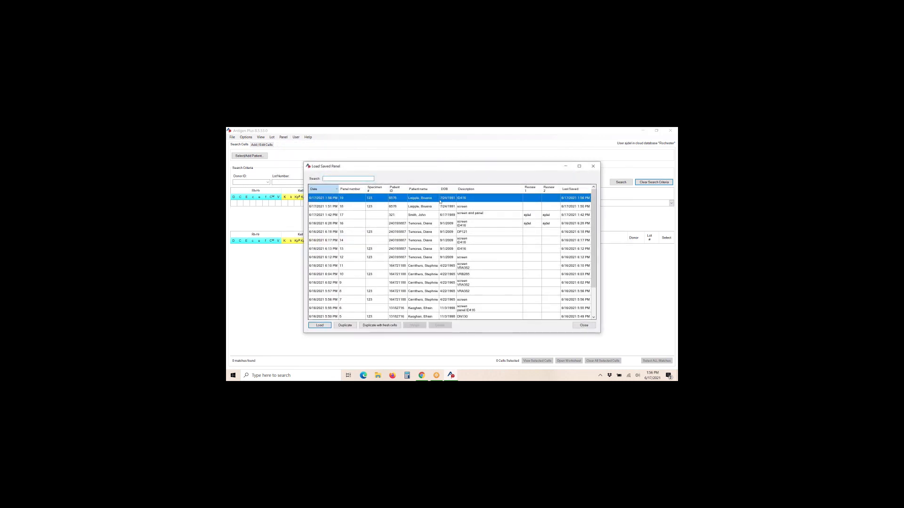
pyautogui.keyDown('ctrl'); pyautogui.click(477, 206); pyautogui.keyUp('ctrl')
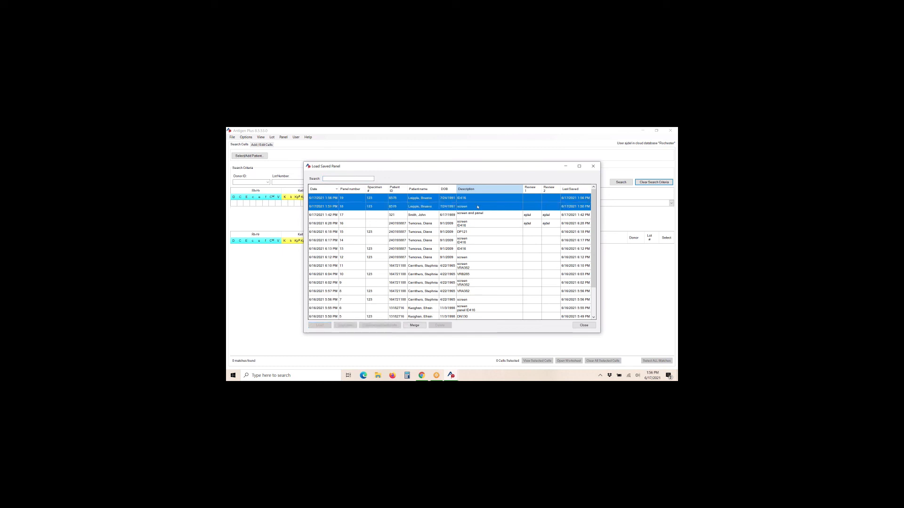
pyautogui.click(419, 327)
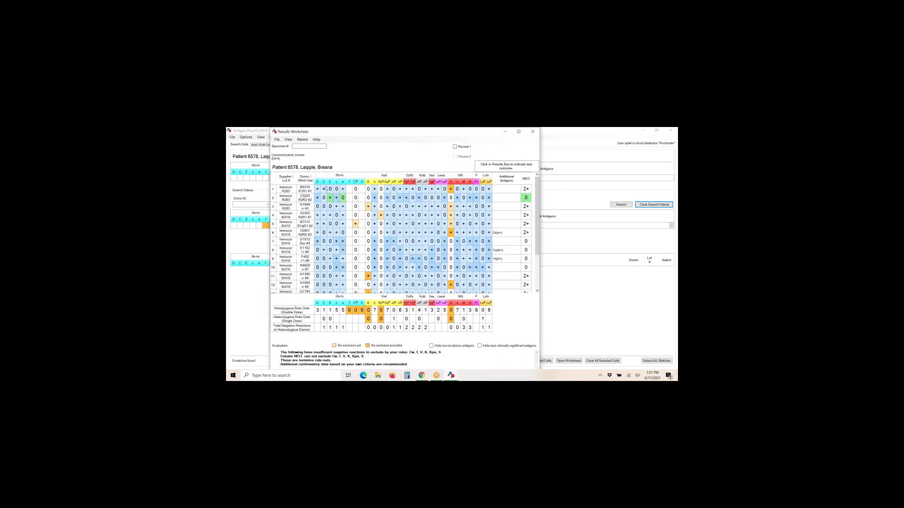
pyautogui.moveTo(492, 135); pyautogui.dragTo(507, 146)
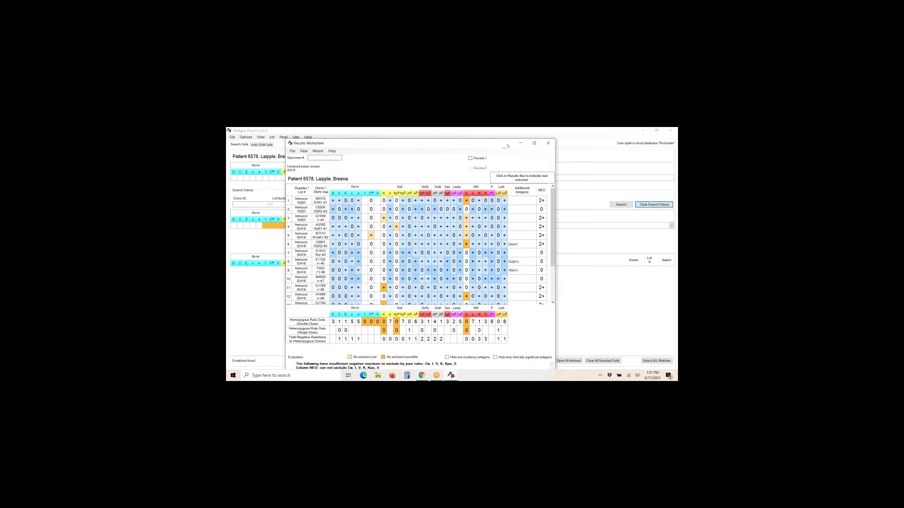
pyautogui.click(534, 143)
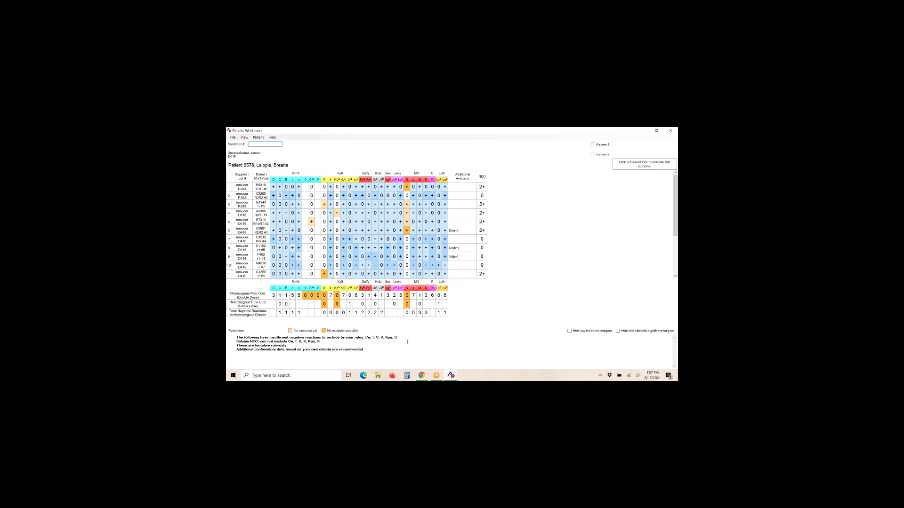
# Hide low-incidence antigens in the evaluation and review the statements on antibodies not yet excluded.
pyautogui.click(570, 331)
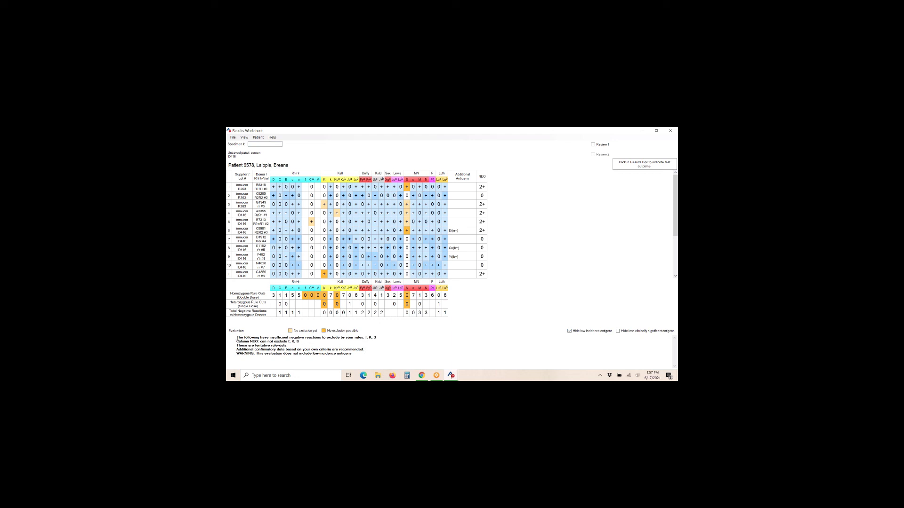
pyautogui.moveTo(237, 338); pyautogui.dragTo(379, 339)
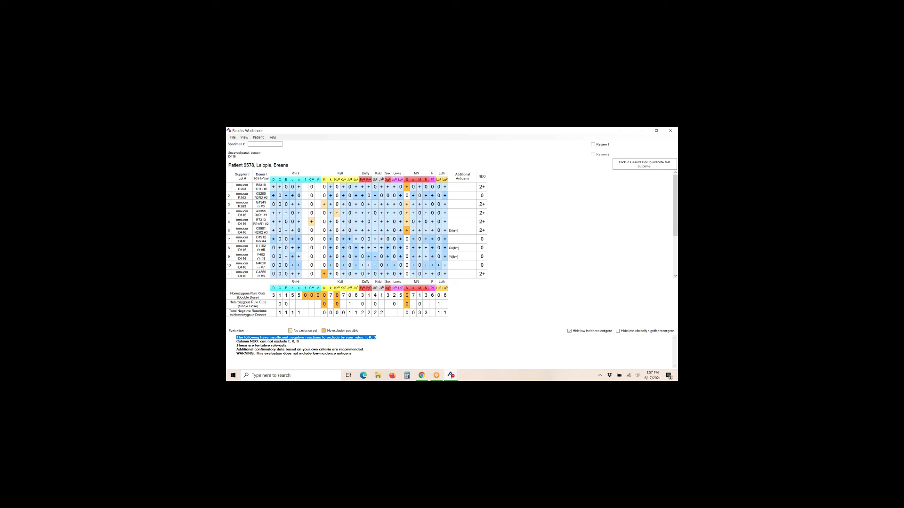
pyautogui.moveTo(238, 342); pyautogui.dragTo(311, 342)
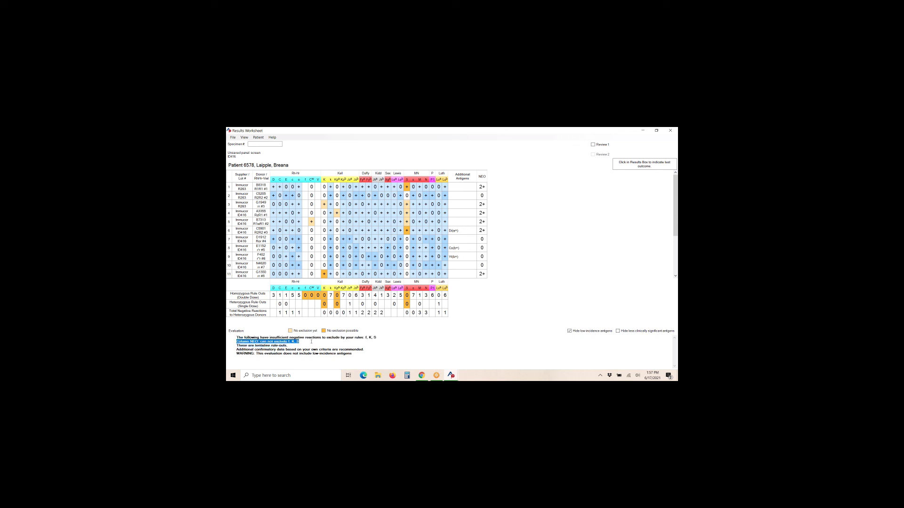
pyautogui.click(398, 346)
# Save the merged panel, adding "merge" to its "screen" and "ID416" description.
pyautogui.click(232, 137)
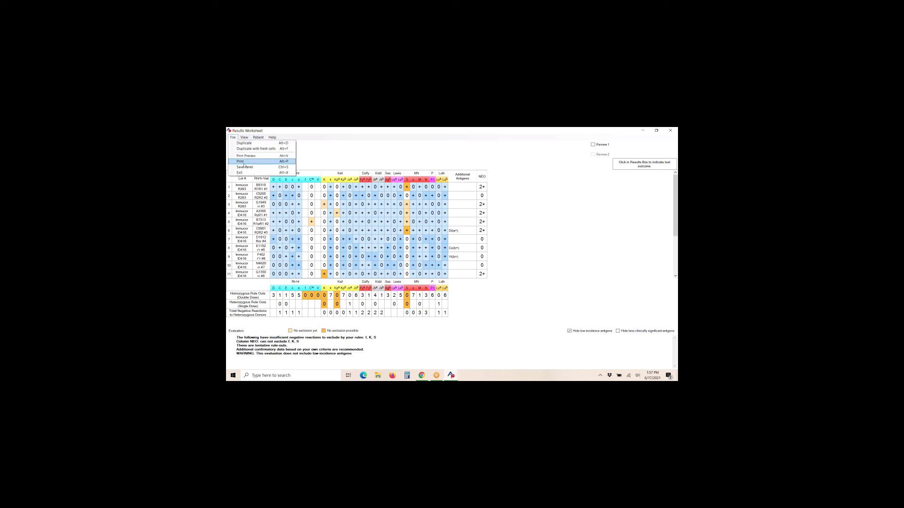
pyautogui.click(245, 167)
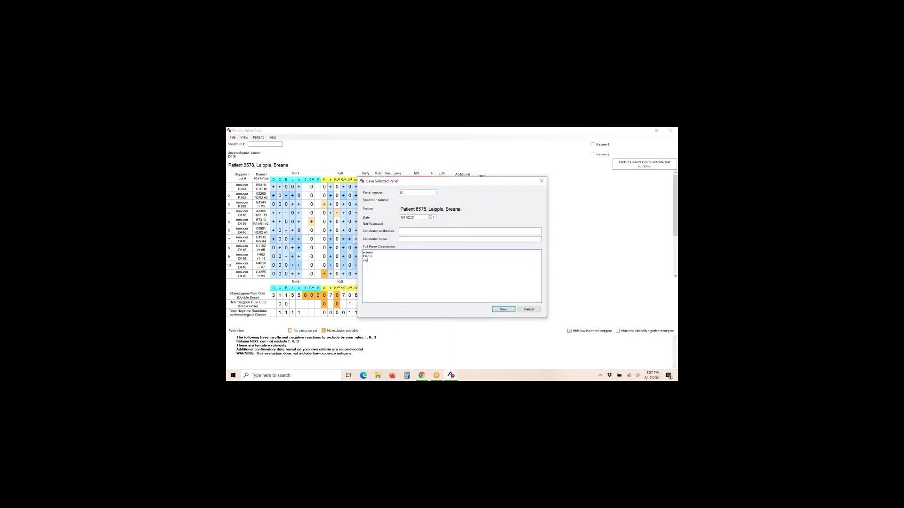
pyautogui.click(506, 309)
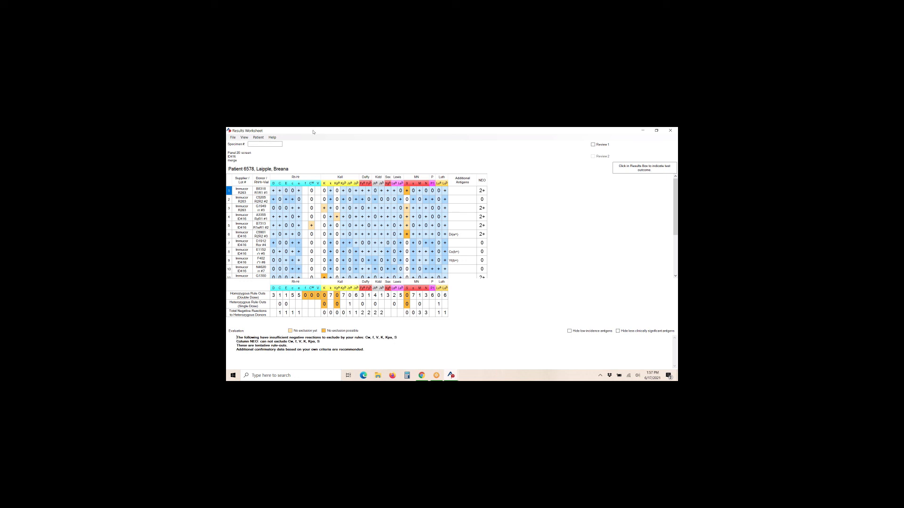
# Close the merged panel's worksheet and reset the selected cells and search criteria.
pyautogui.moveTo(313, 132); pyautogui.dragTo(288, 161)
pyautogui.click(465, 159)
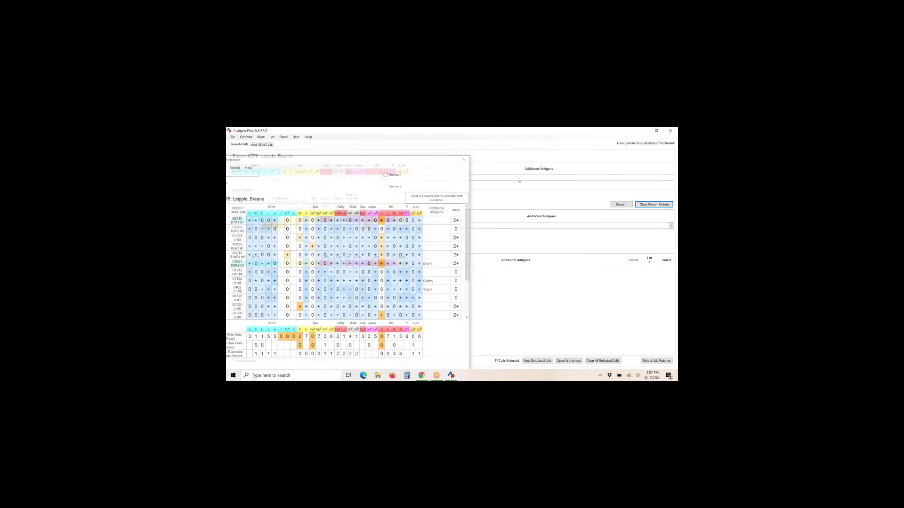
pyautogui.click(661, 205)
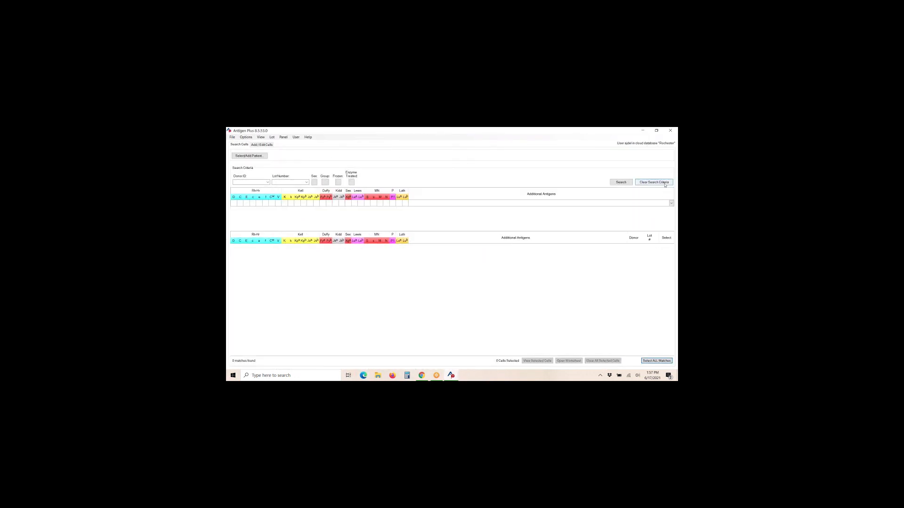
pyautogui.click(664, 183)
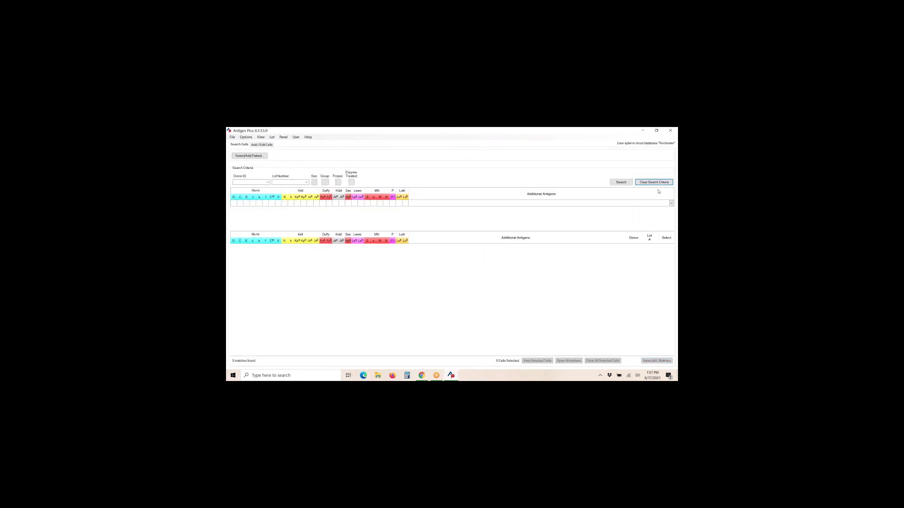
# Import the extended panel's analyzer results for lot DN130 into a results worksheet.
pyautogui.click(284, 138)
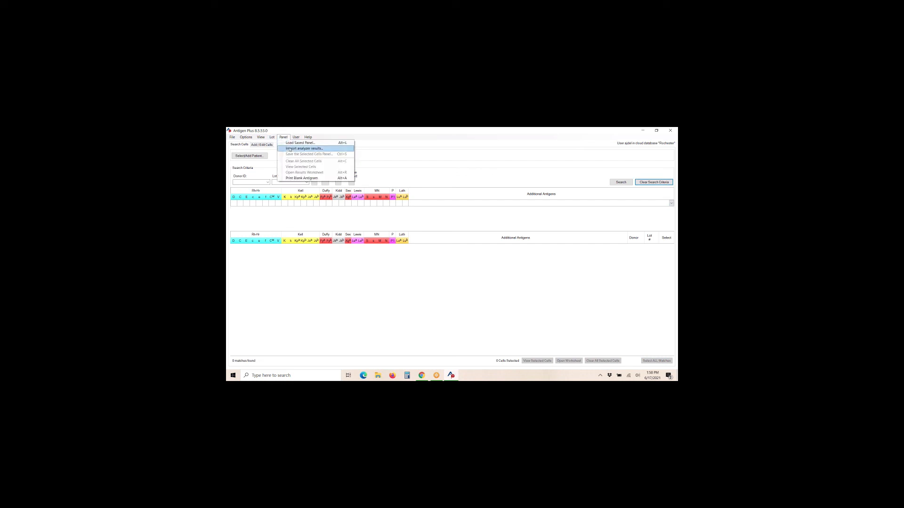
pyautogui.click(290, 150)
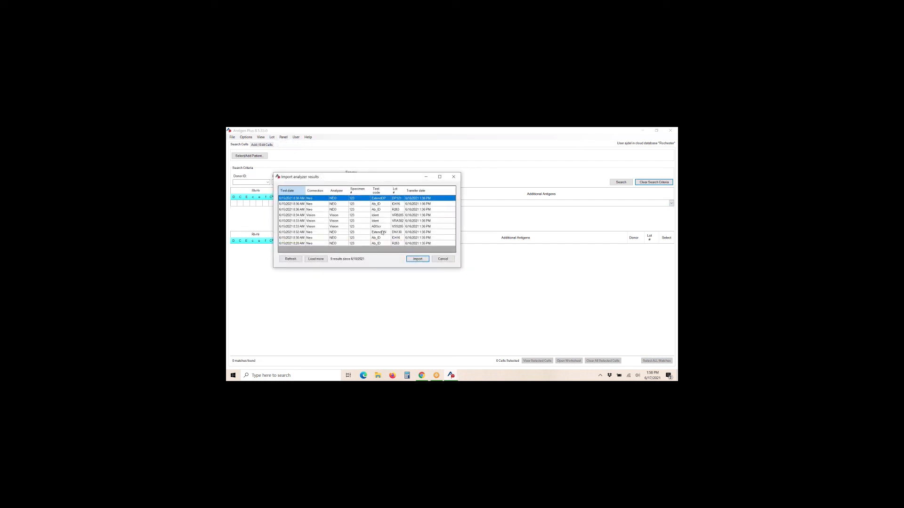
pyautogui.click(382, 233)
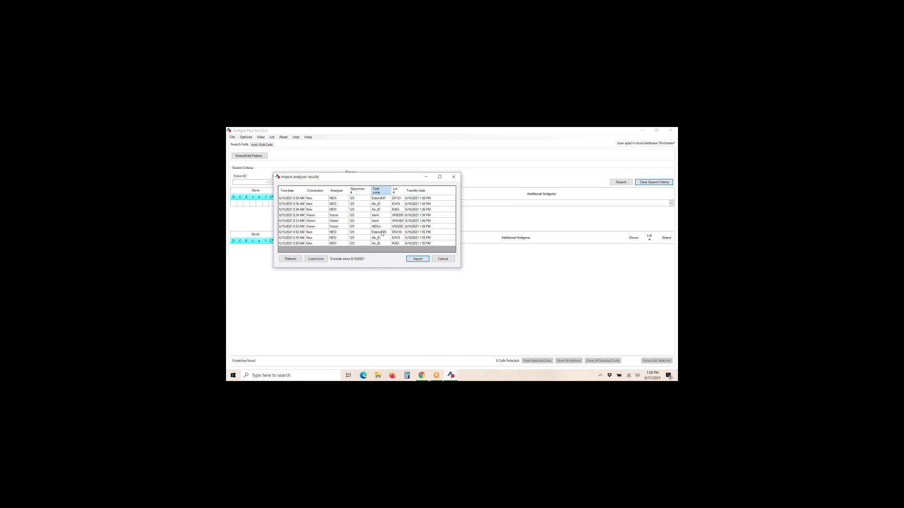
pyautogui.click(383, 233)
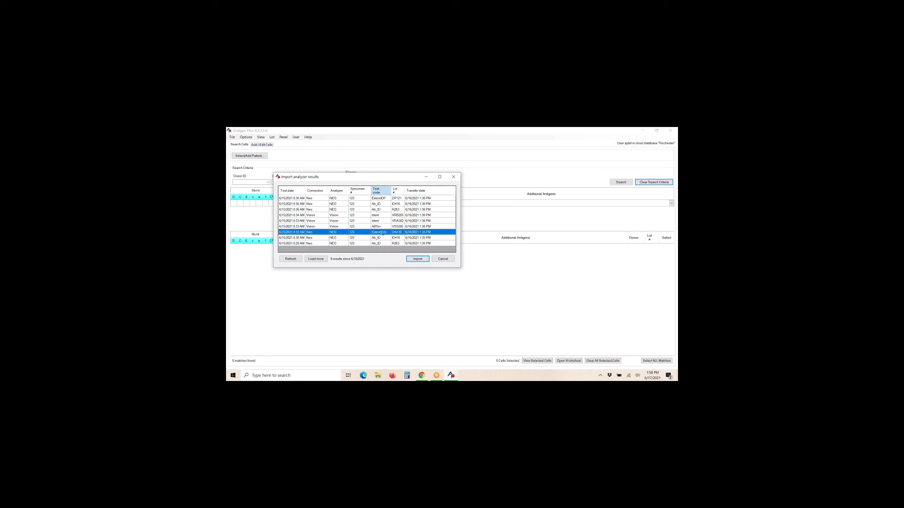
pyautogui.doubleClick(383, 233)
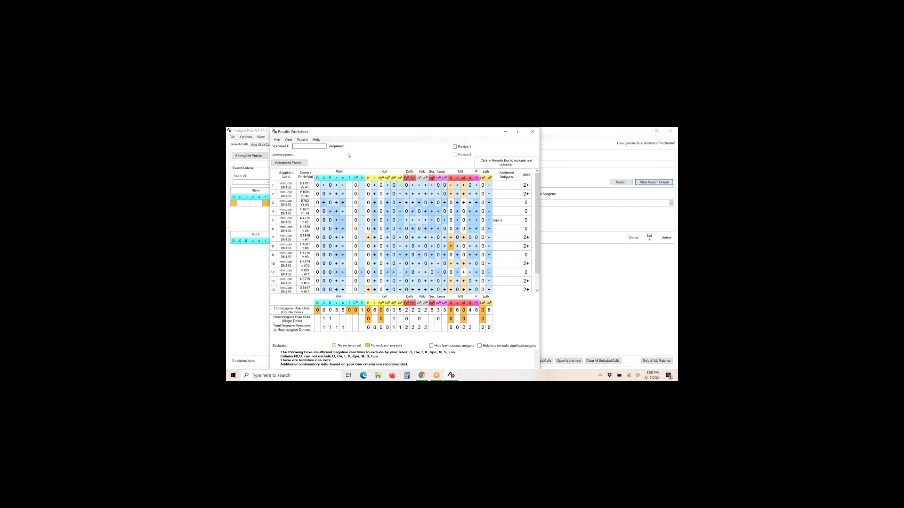
# Assign the existing patient to the DN130 worksheet by searching on first name, and maximize the worksheet.
pyautogui.click(289, 163)
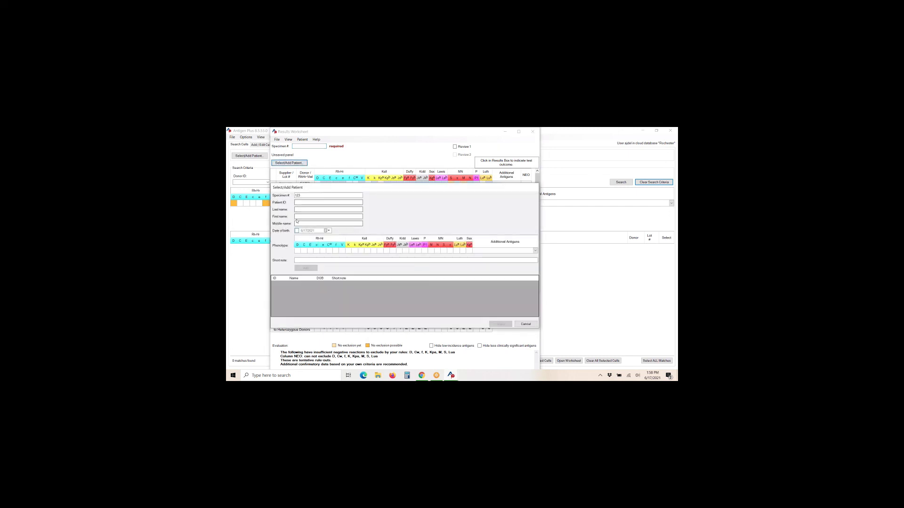
pyautogui.write('s')
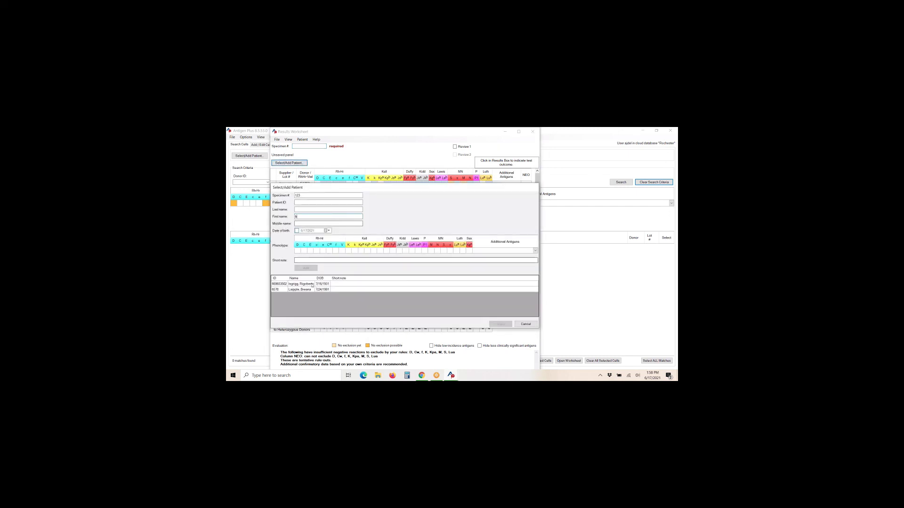
pyautogui.doubleClick(314, 290)
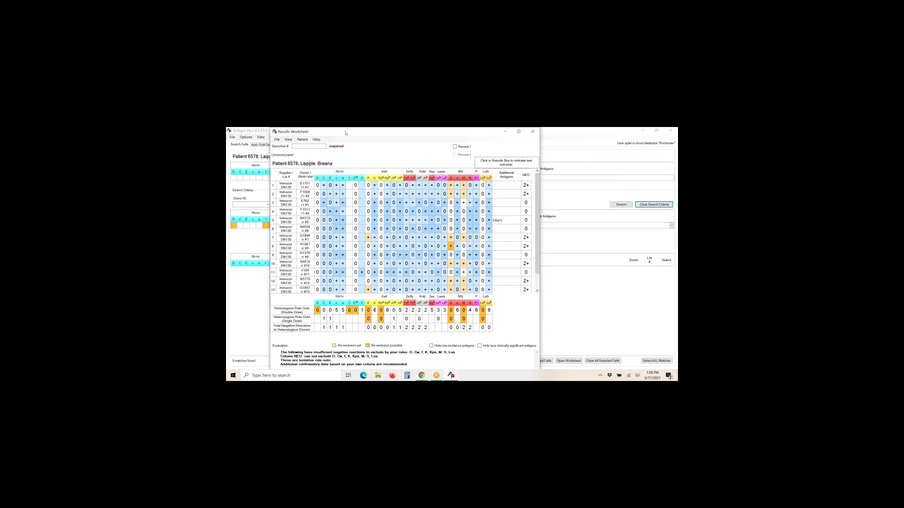
pyautogui.moveTo(346, 133); pyautogui.dragTo(343, 153)
pyautogui.click(516, 152)
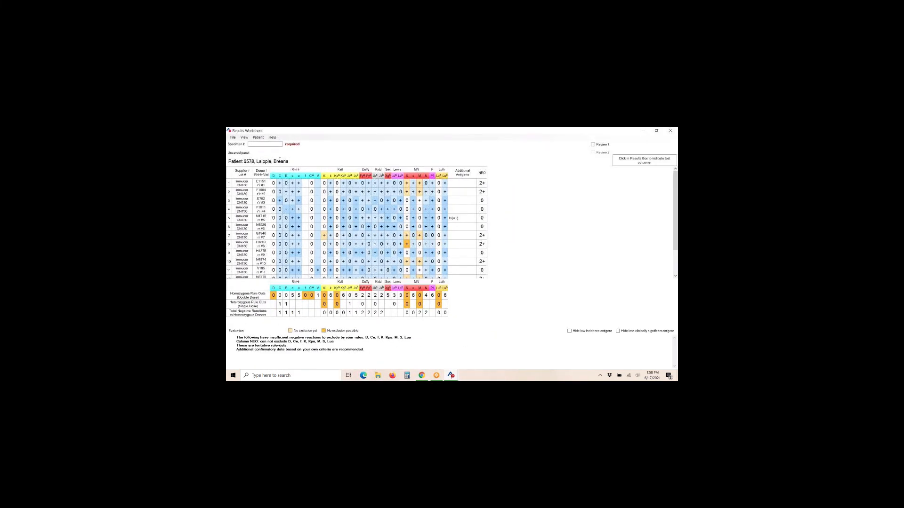
# Enter the required specimen number and save the panel with the description "DN130".
pyautogui.click(273, 145)
pyautogui.write('123')
pyautogui.click(233, 137)
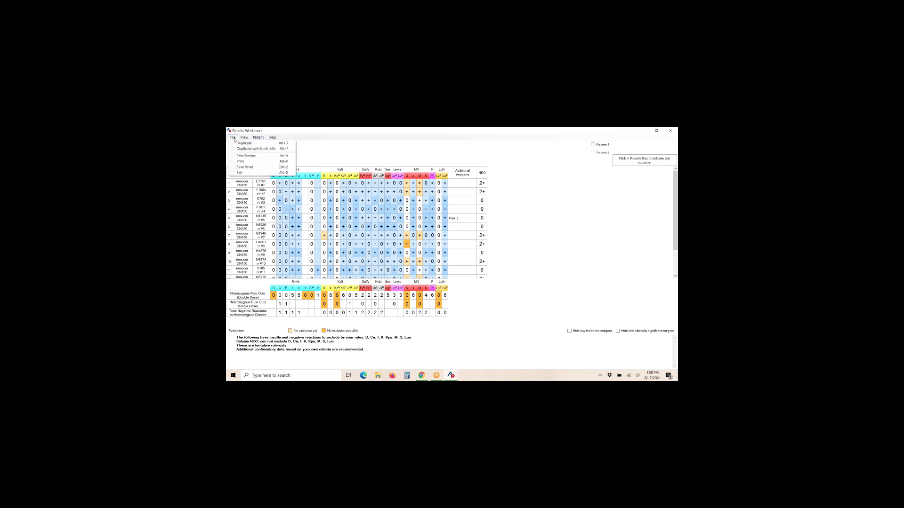
pyautogui.click(254, 168)
pyautogui.click(413, 292)
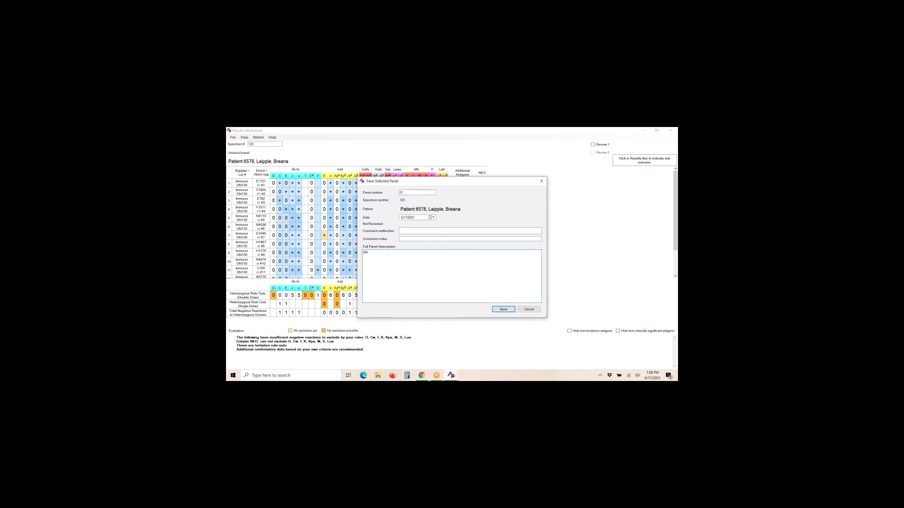
pyautogui.click(503, 308)
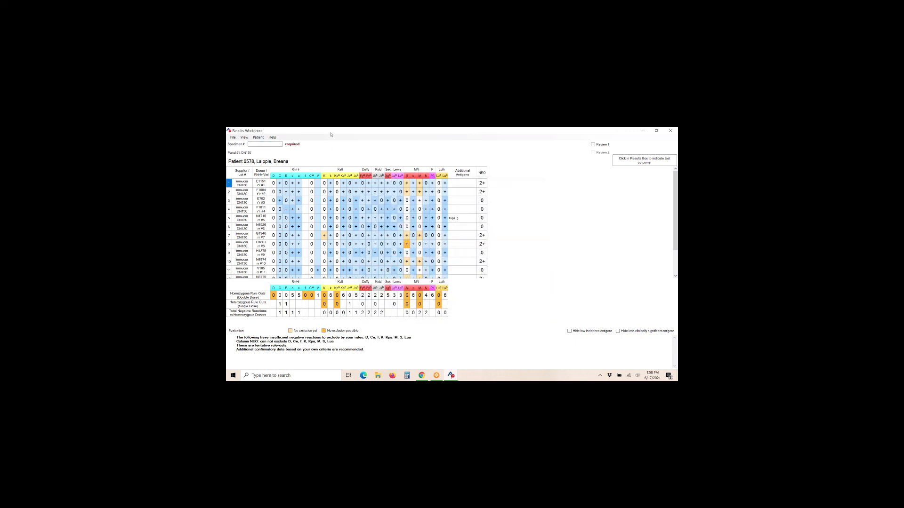
# Close the DN130 worksheet and the analyzer results list, and clear the selected cells and search criteria.
pyautogui.moveTo(330, 133); pyautogui.dragTo(318, 151)
pyautogui.click(476, 150)
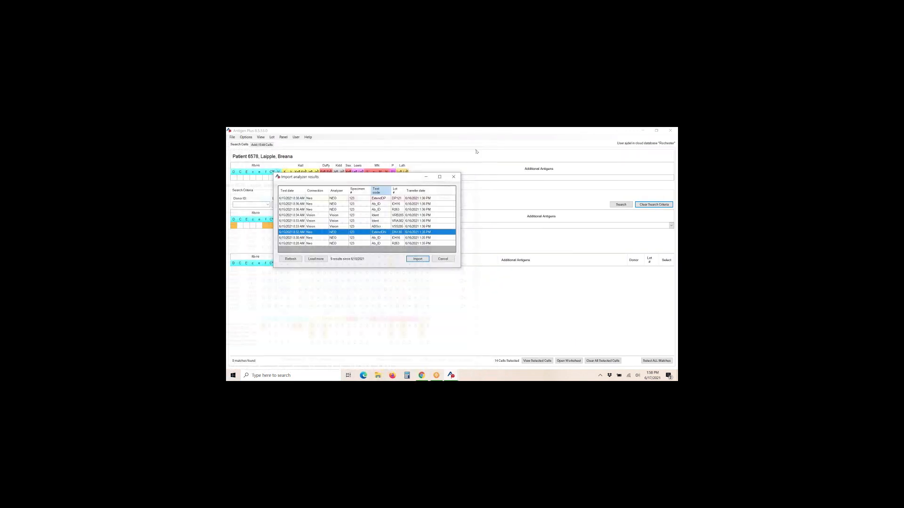
pyautogui.click(453, 177)
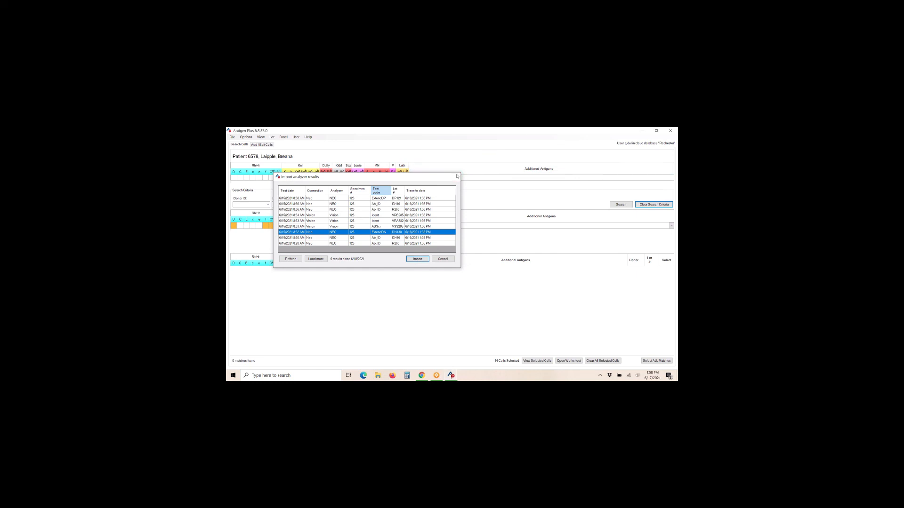
pyautogui.click(598, 362)
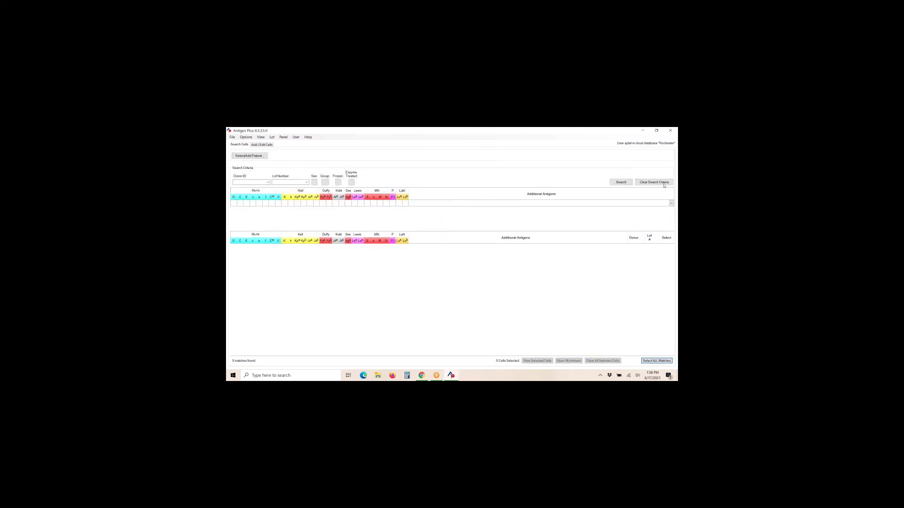
# Merge the patient's saved "DN130" panel with the previously merged "screen" and "ID416" panel and maximize the resulting worksheet.
pyautogui.click(284, 138)
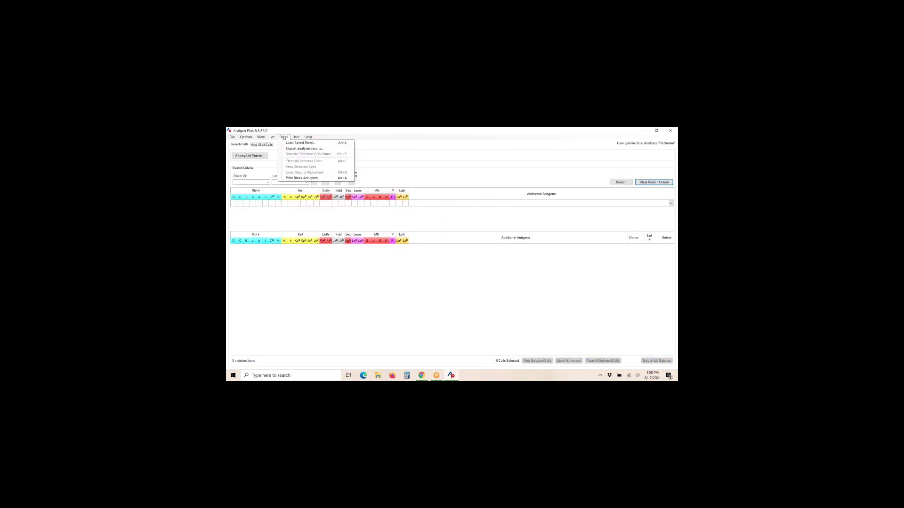
pyautogui.click(284, 142)
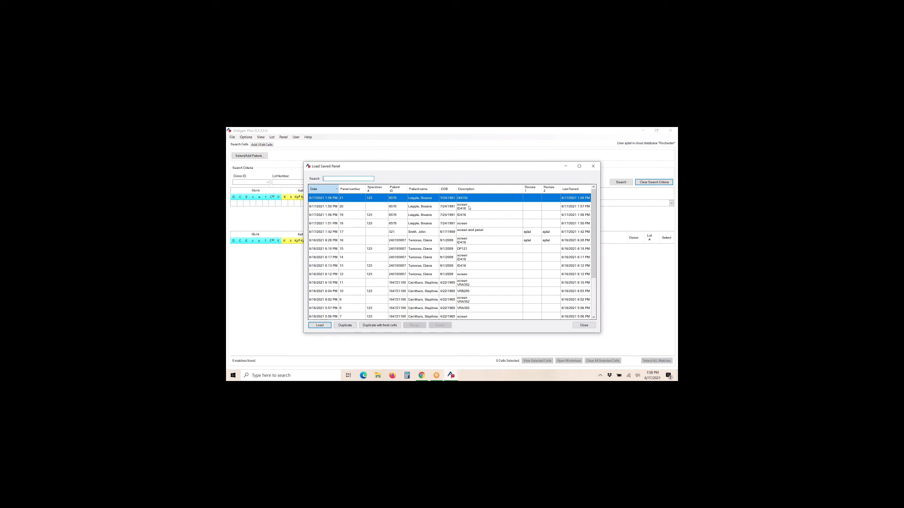
pyautogui.keyDown('ctrl'); pyautogui.click(467, 207); pyautogui.keyUp('ctrl')
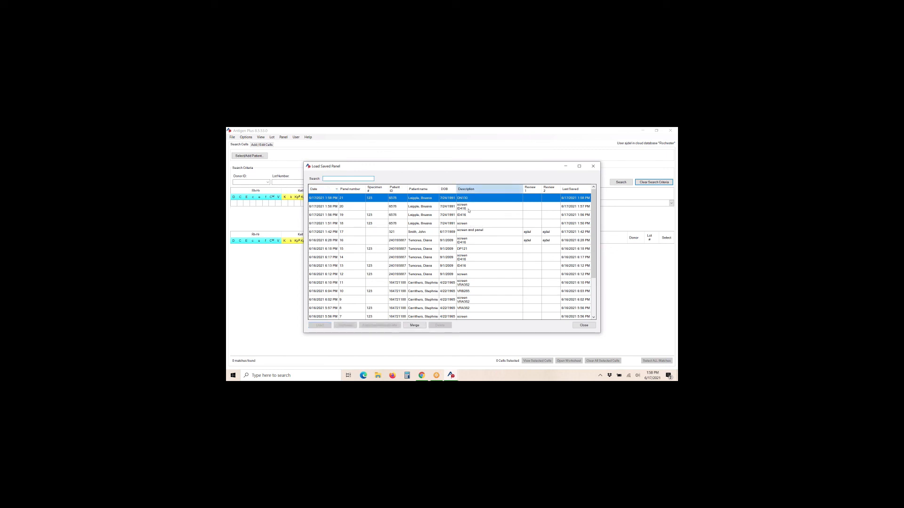
pyautogui.click(420, 325)
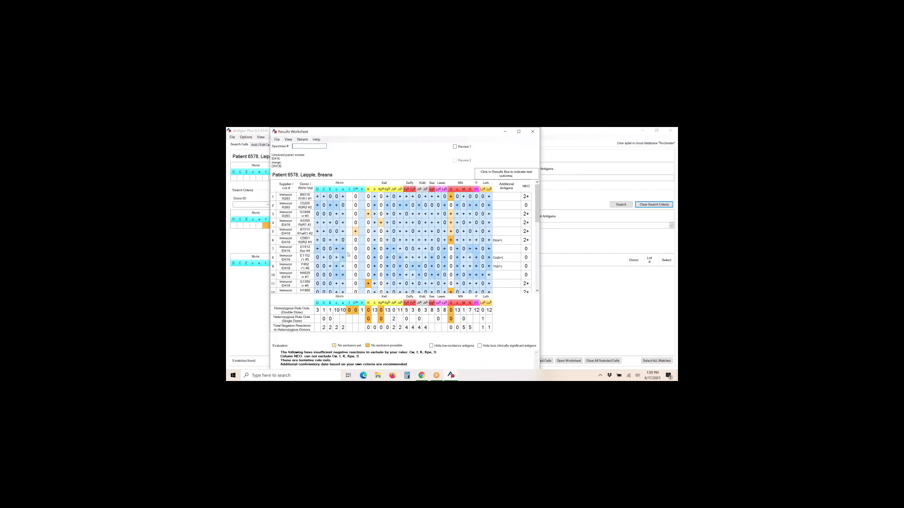
pyautogui.scroll(-5, 359, 247)
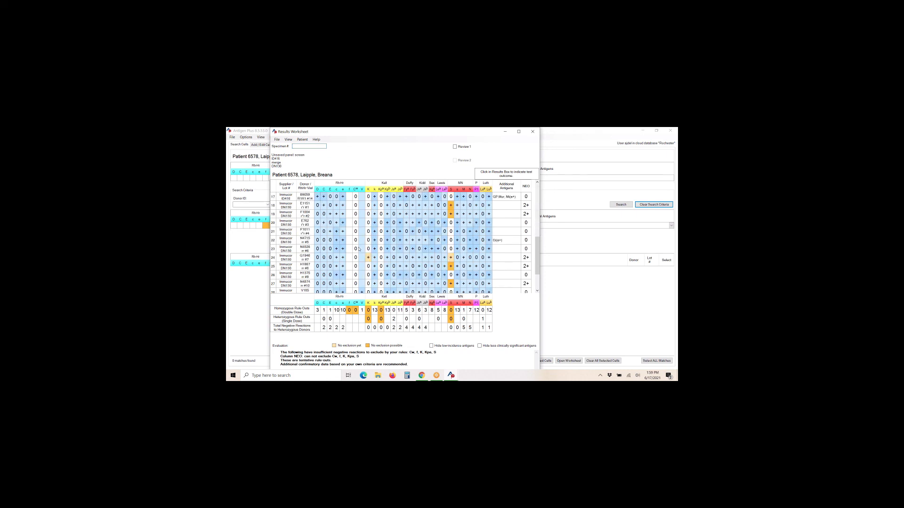
pyautogui.scroll(5, 359, 257)
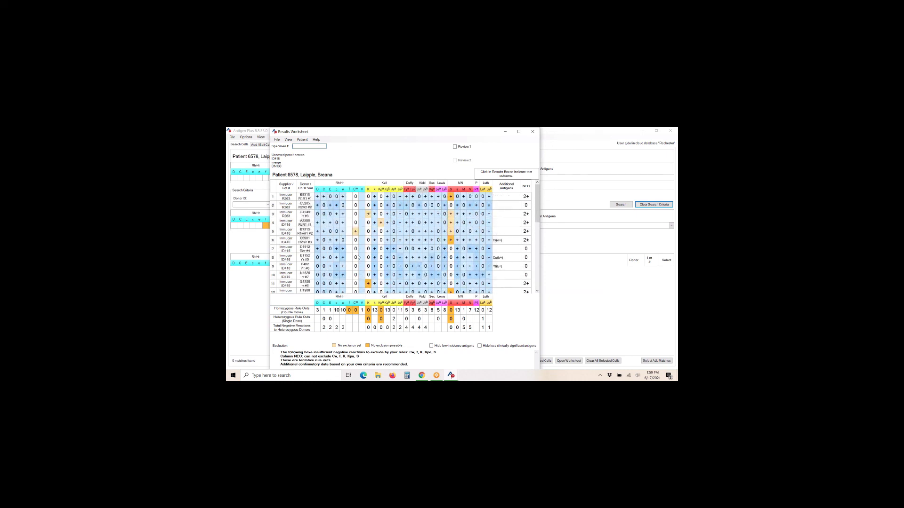
pyautogui.moveTo(290, 132); pyautogui.dragTo(302, 162)
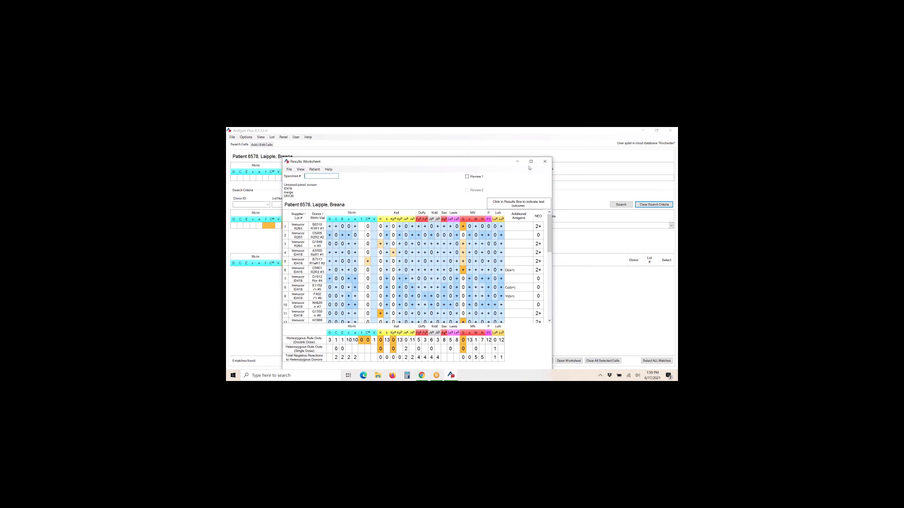
pyautogui.click(531, 162)
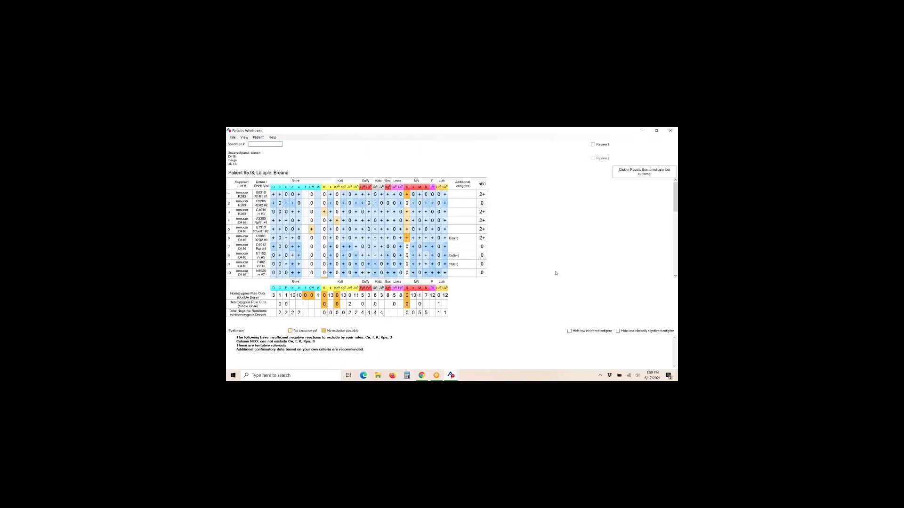
# Hide low-incidence antigens in the merged panel's evaluation, review the remaining exclusions, and close the worksheet.
pyautogui.click(570, 332)
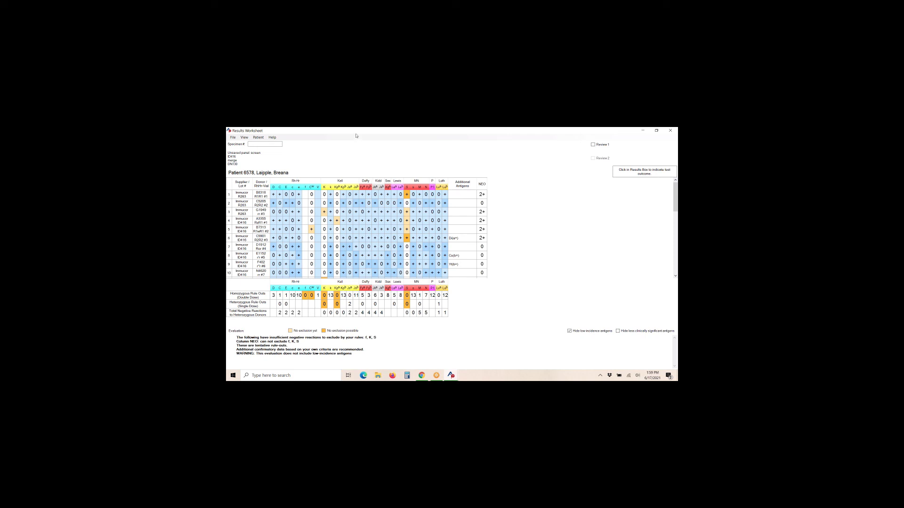
pyautogui.moveTo(356, 136); pyautogui.dragTo(342, 149)
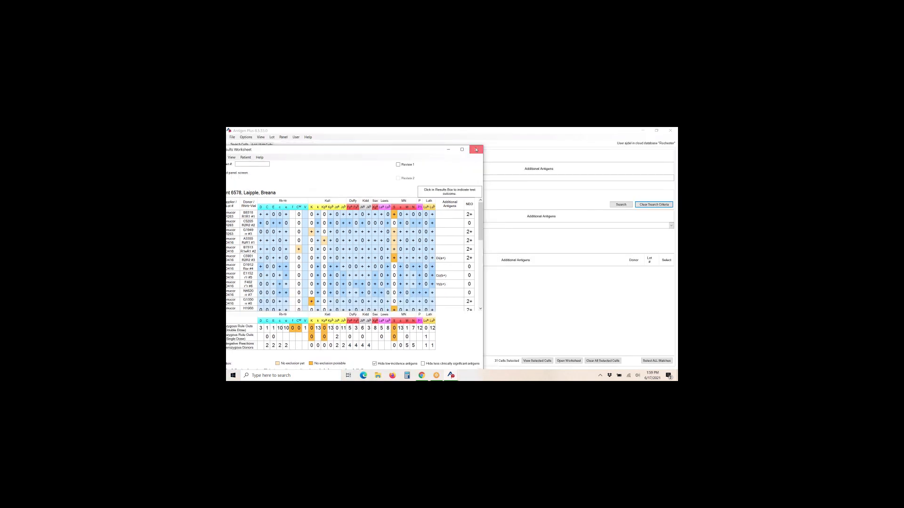
pyautogui.click(475, 149)
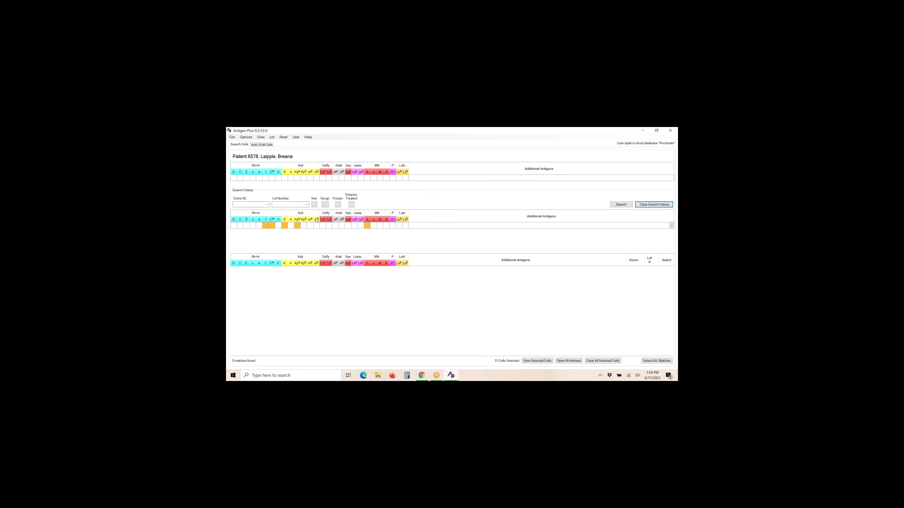
# Search for cells that are K negative, S negative and f positive.
pyautogui.click(285, 225)
pyautogui.click(367, 226)
pyautogui.click(266, 226)
pyautogui.click(621, 205)
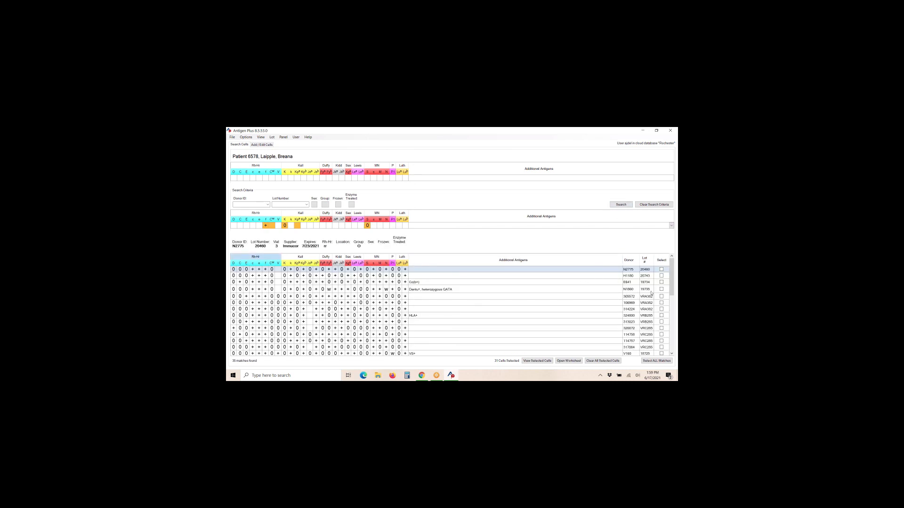
# Select only cell H1375 of lot 16717 from the matching cells, trying V185 of the same lot as an alternative.
pyautogui.scroll(-1, 673, 279)
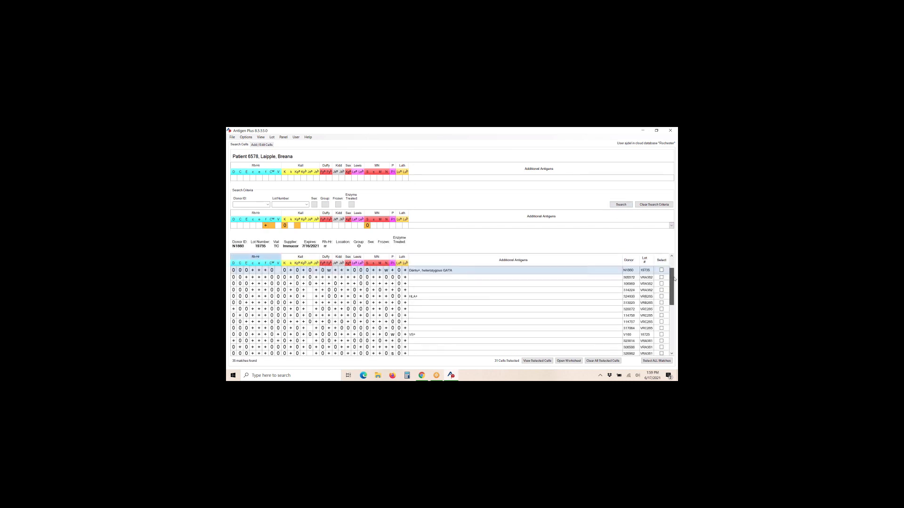
pyautogui.moveTo(674, 279); pyautogui.dragTo(675, 294)
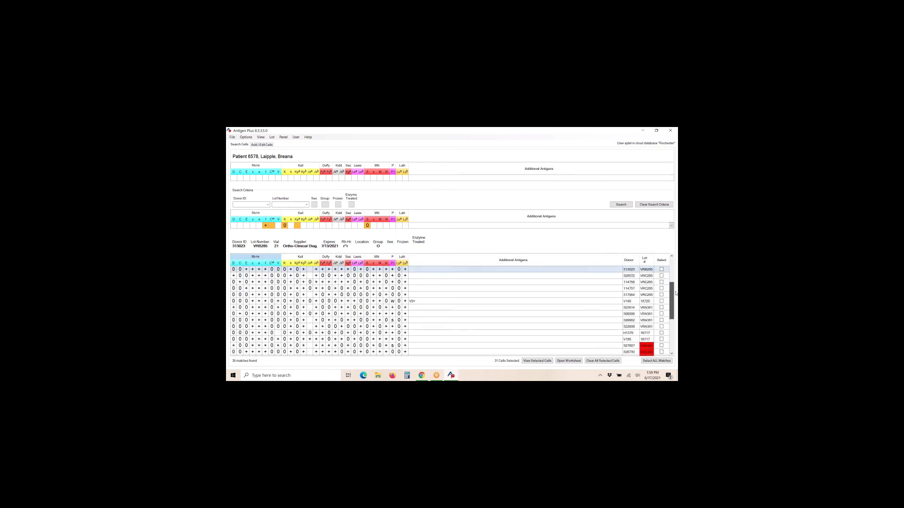
pyautogui.click(632, 333)
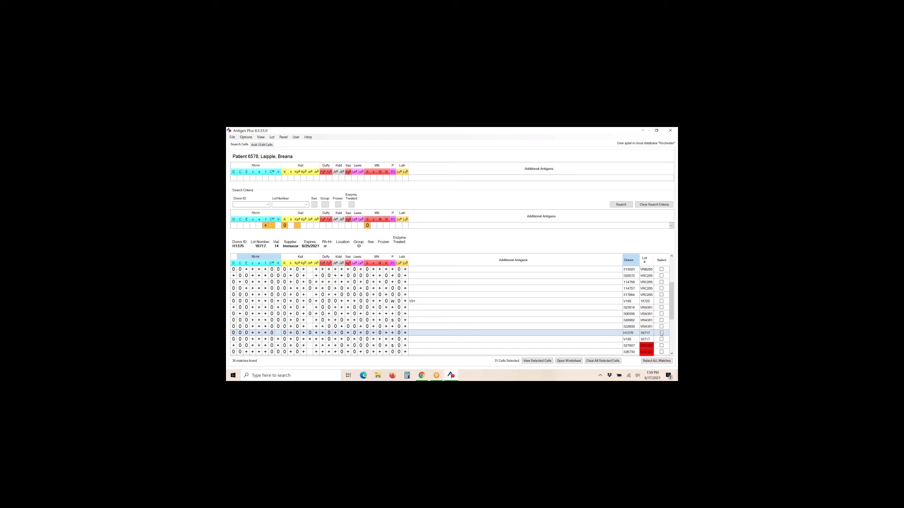
pyautogui.click(661, 334)
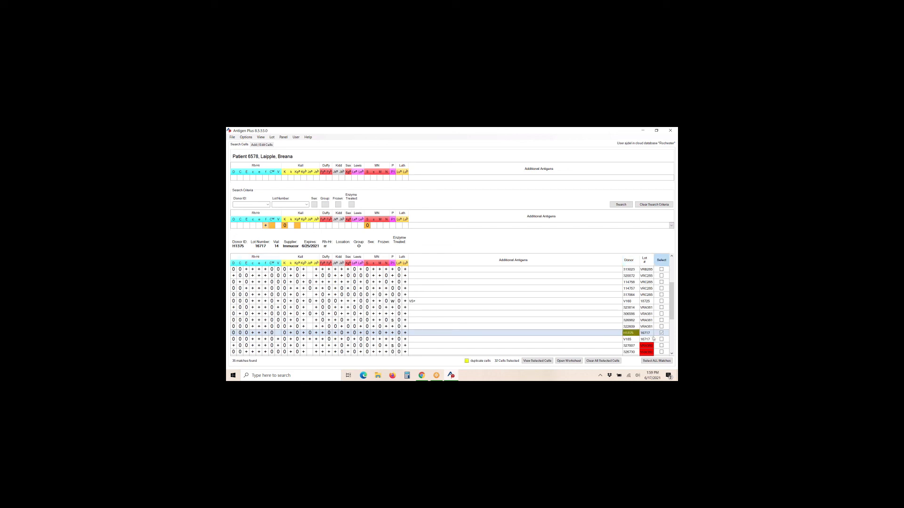
pyautogui.click(662, 333)
pyautogui.click(661, 340)
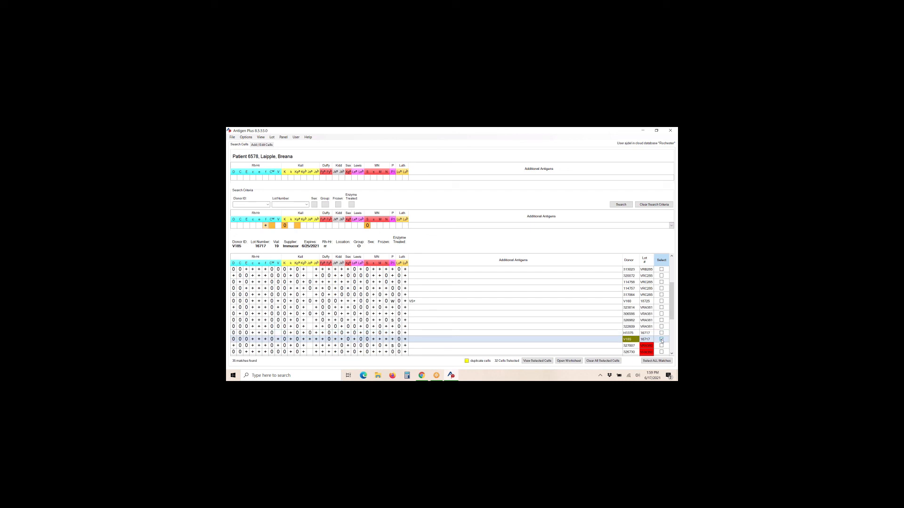
pyautogui.click(661, 339)
pyautogui.click(662, 334)
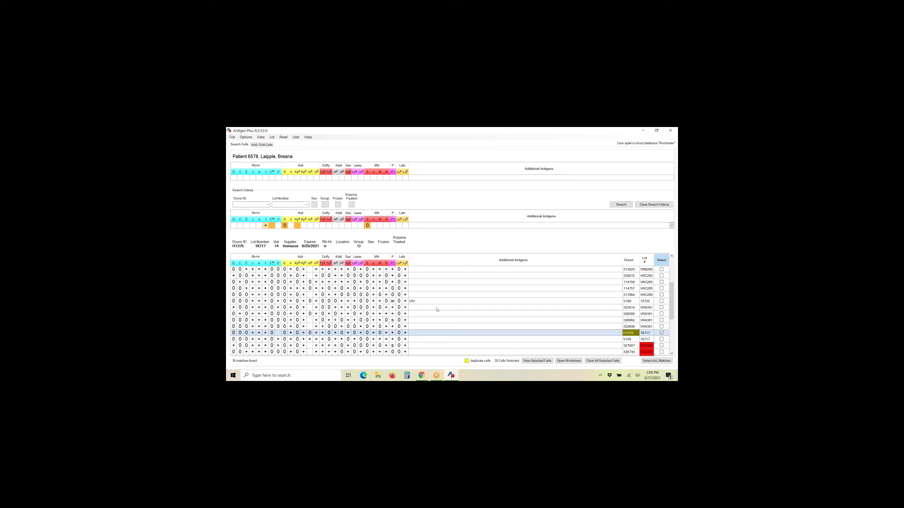
# Open the selected cells together with the merged panel in a results worksheet and maximize it.
pyautogui.click(561, 361)
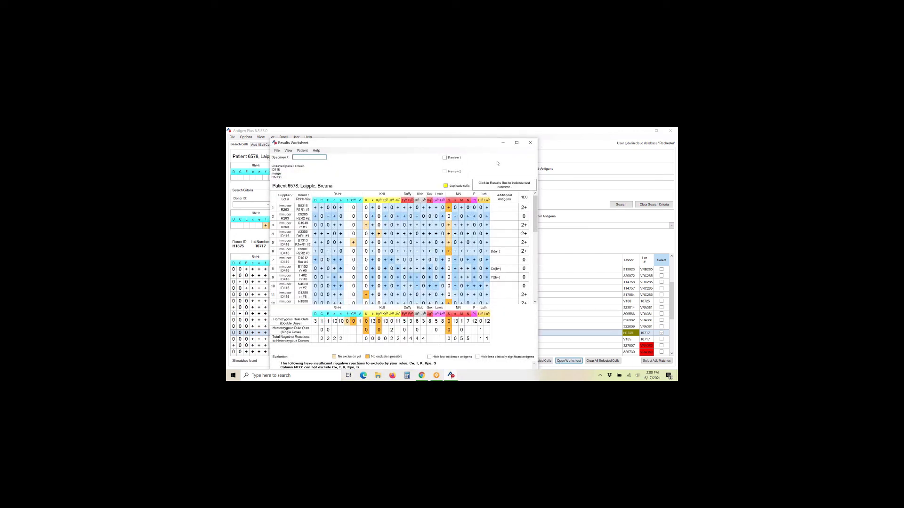
pyautogui.click(516, 142)
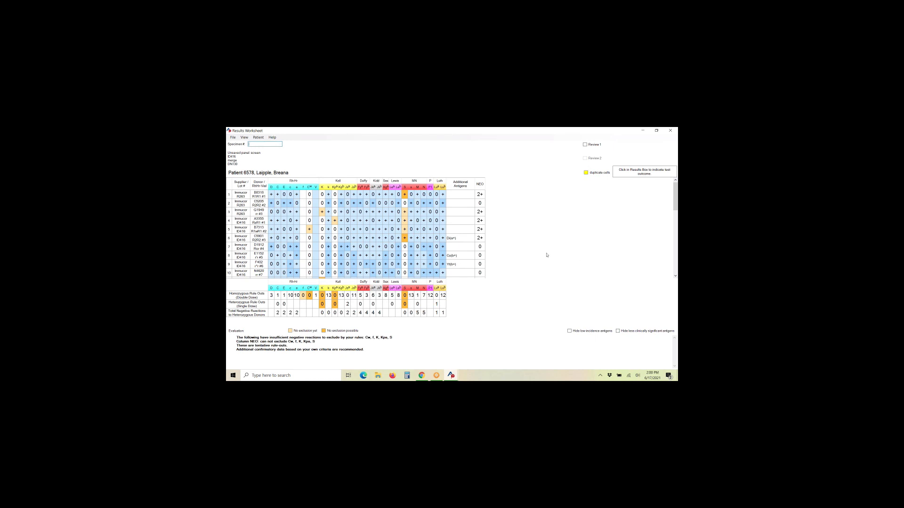
# Add an IAT result column with a check cell, abbreviated PeG and described as 15' PeG IAT.
pyautogui.scroll(-8, 399, 234)
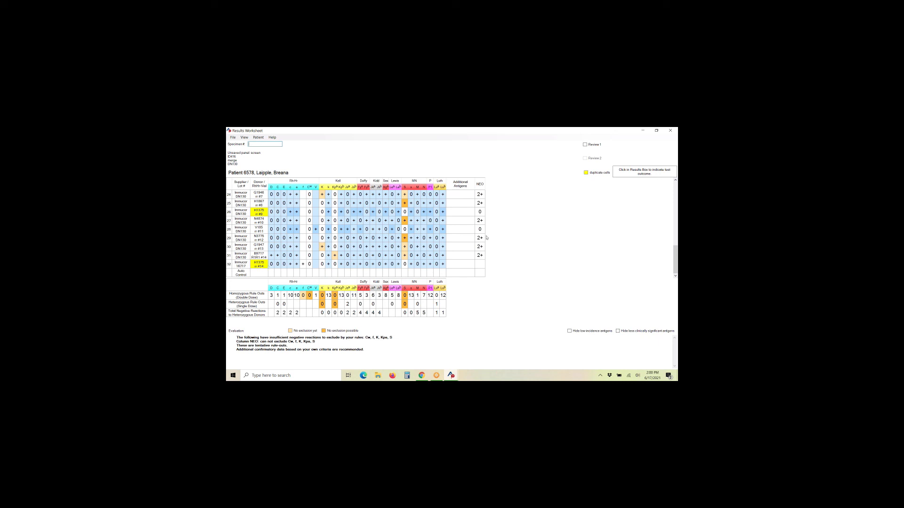
pyautogui.rightClick(483, 185)
pyautogui.click(494, 188)
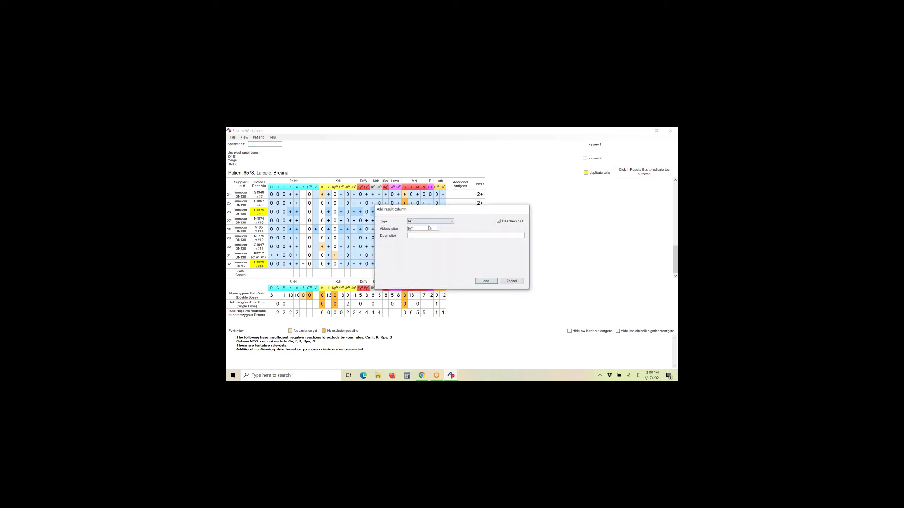
pyautogui.click(428, 228)
pyautogui.press('BackSpace')
pyautogui.write('PeG')
pyautogui.click(486, 281)
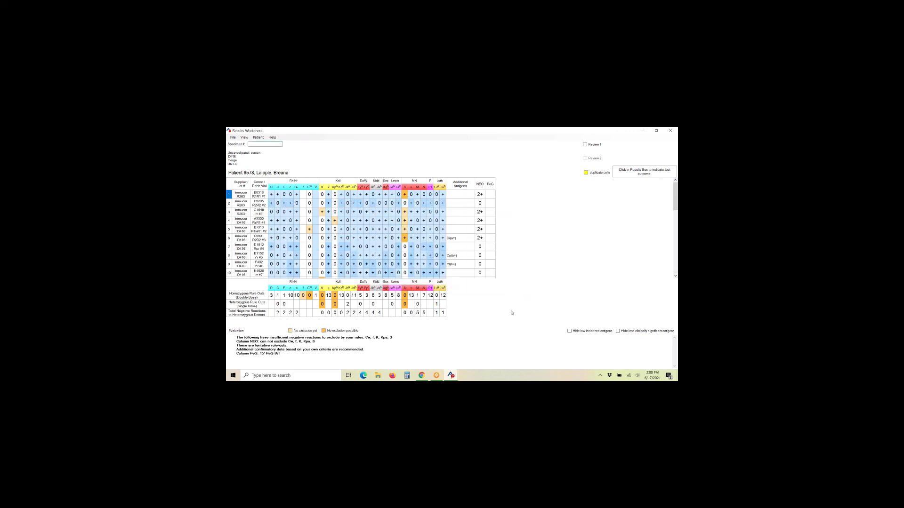
# Enter 0 in the PeG column for cell H1375 of lot 16717 and the auto control, with 2+ check cell results.
pyautogui.scroll(-8, 465, 213)
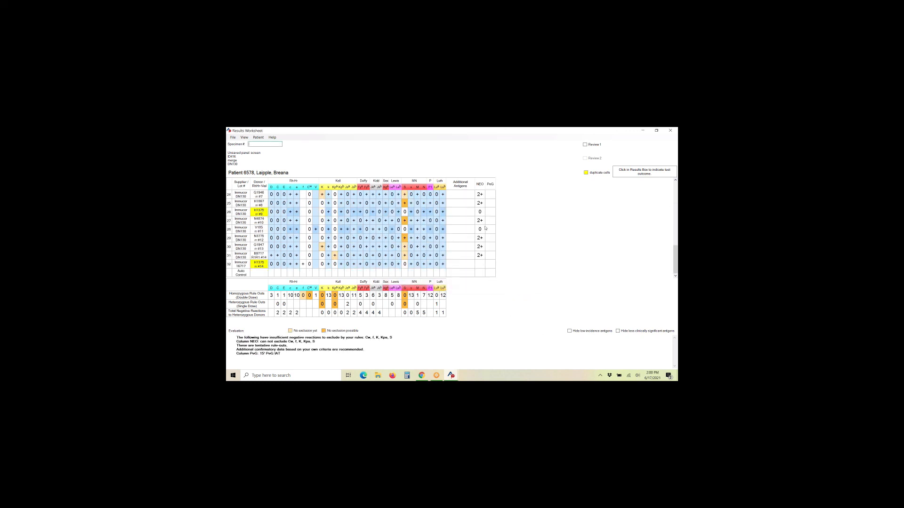
pyautogui.click(492, 266)
pyautogui.write('0')
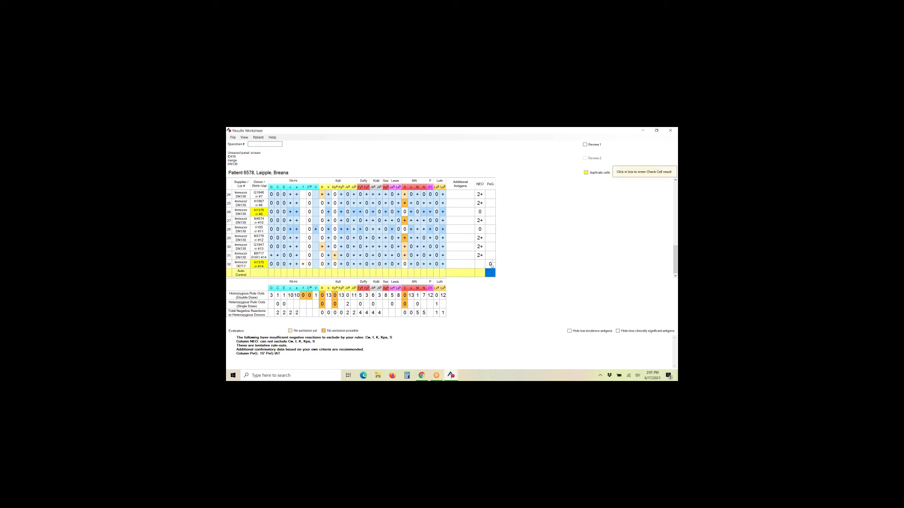
pyautogui.write('2+')
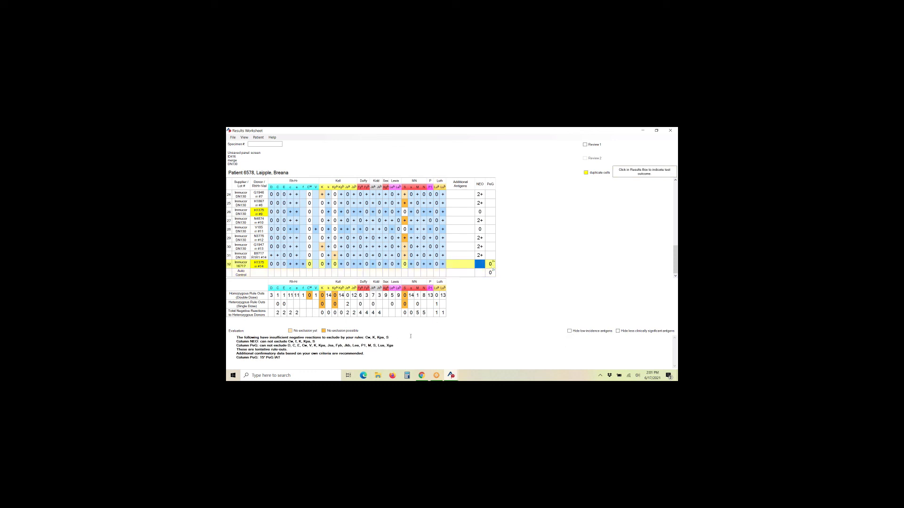
# Hide low-incidence antigens in the evaluation and review the overall and PeG column exclusions.
pyautogui.click(569, 331)
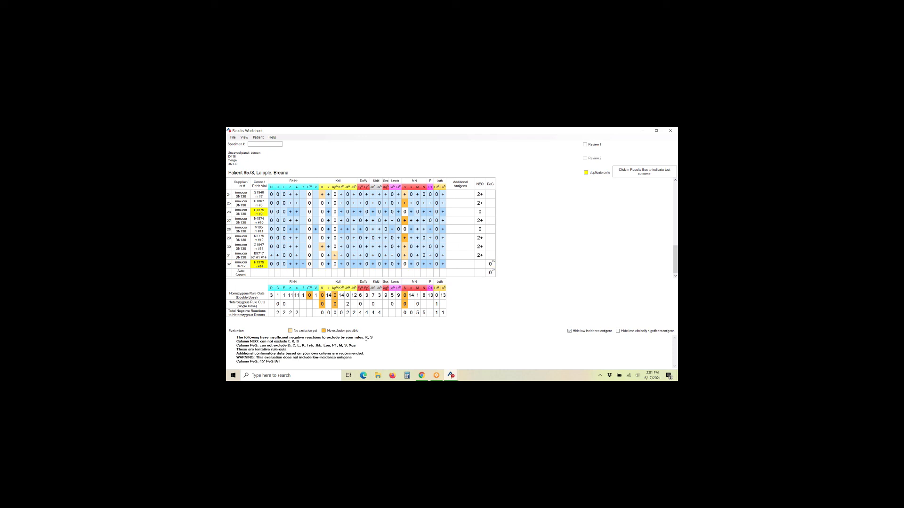
pyautogui.moveTo(366, 338); pyautogui.dragTo(401, 341)
pyautogui.click(406, 341)
pyautogui.moveTo(237, 335); pyautogui.dragTo(373, 338)
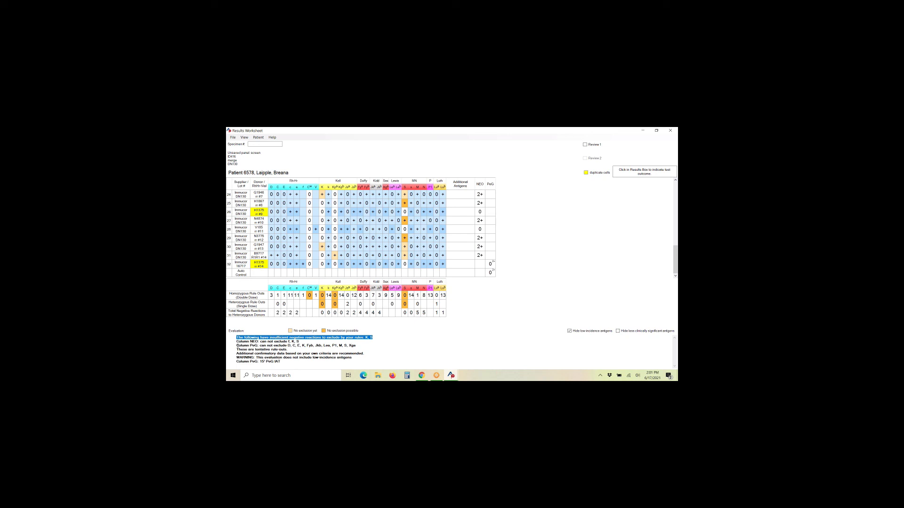
pyautogui.moveTo(237, 346); pyautogui.dragTo(354, 345)
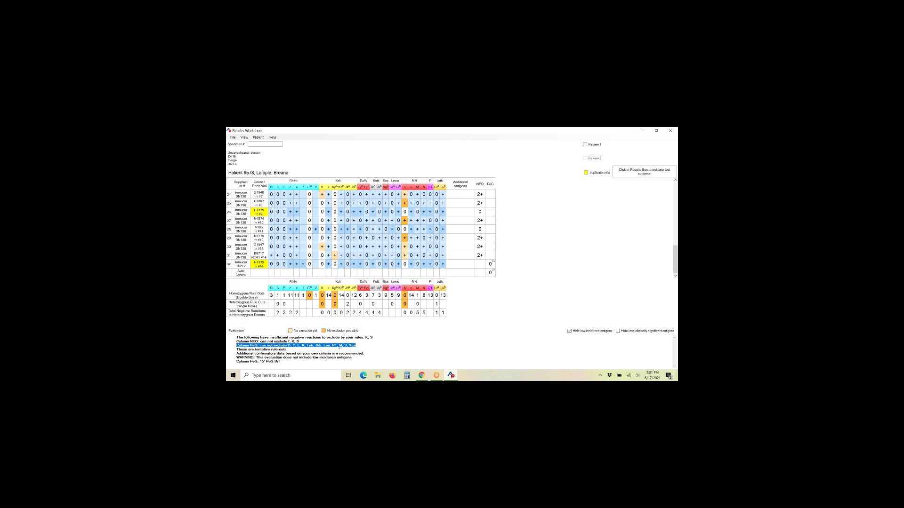
pyautogui.click(354, 346)
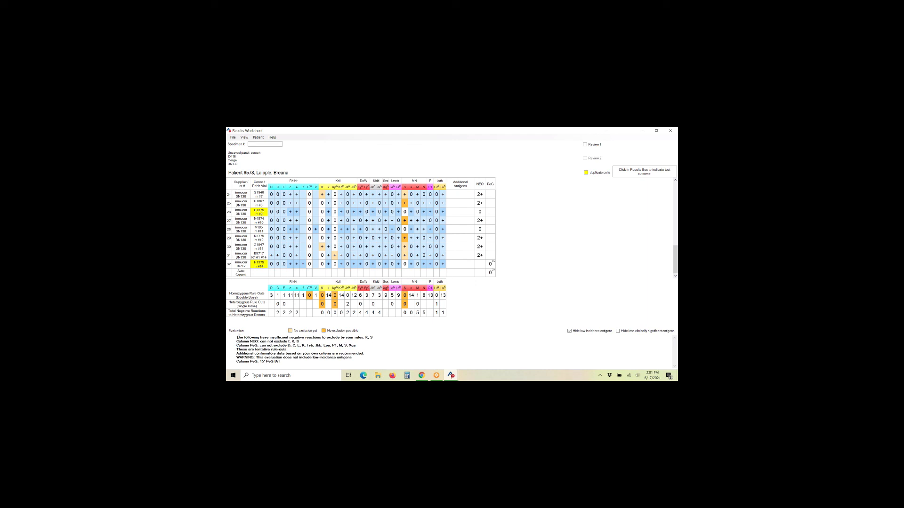
pyautogui.moveTo(237, 337); pyautogui.dragTo(378, 338)
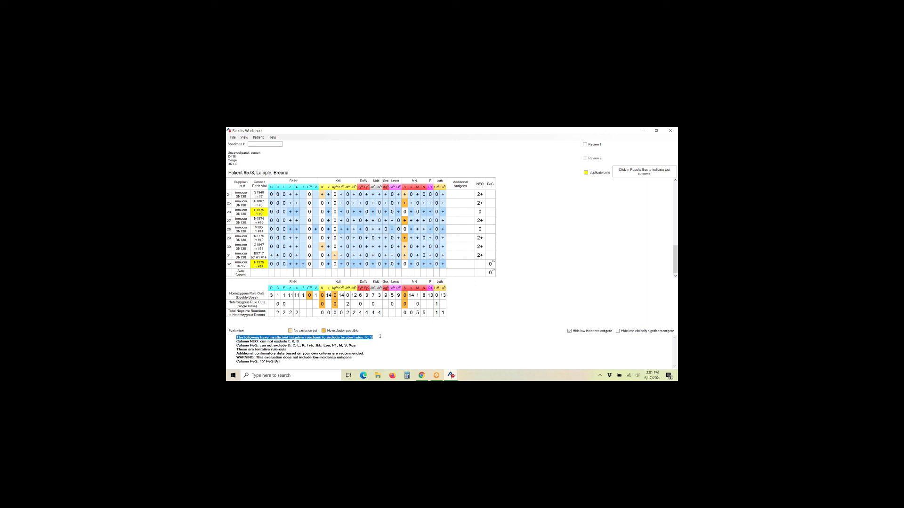
pyautogui.click(380, 337)
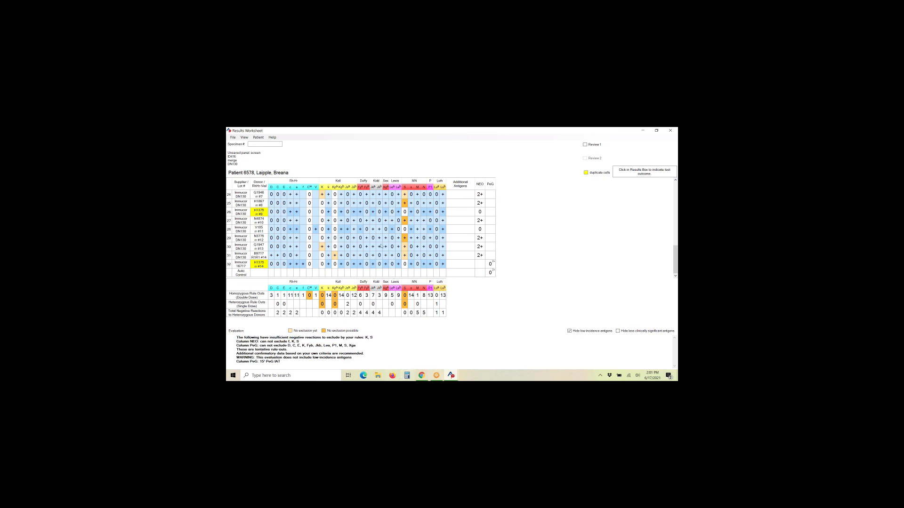
# Open the patient's details and mark the phenotype as K negative and S negative.
pyautogui.rightClick(259, 173)
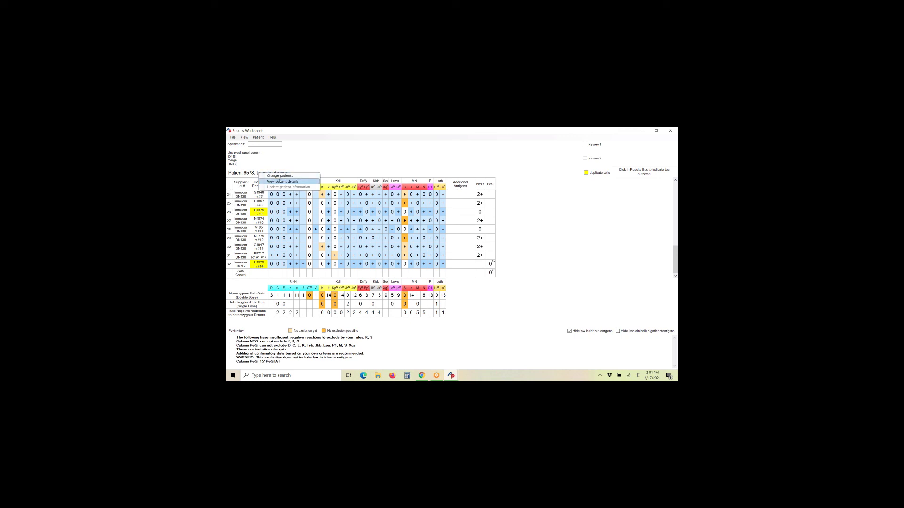
pyautogui.click(279, 181)
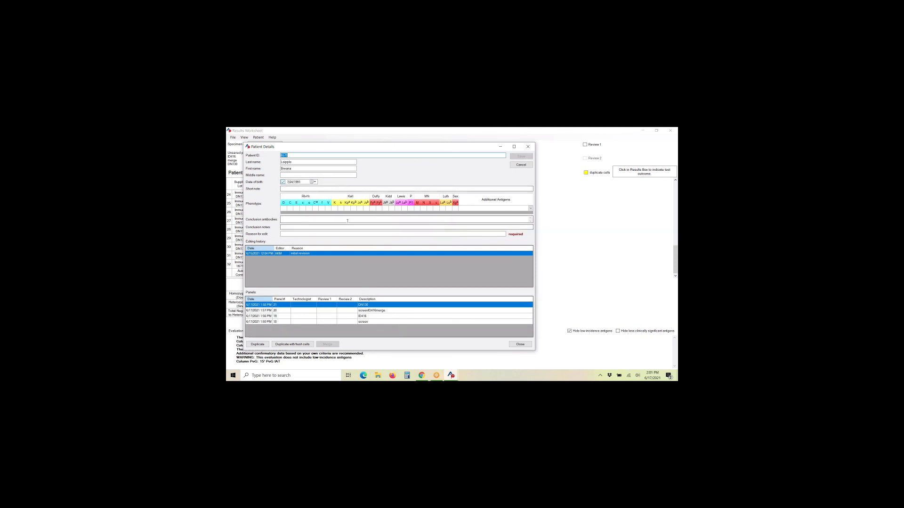
pyautogui.click(337, 211)
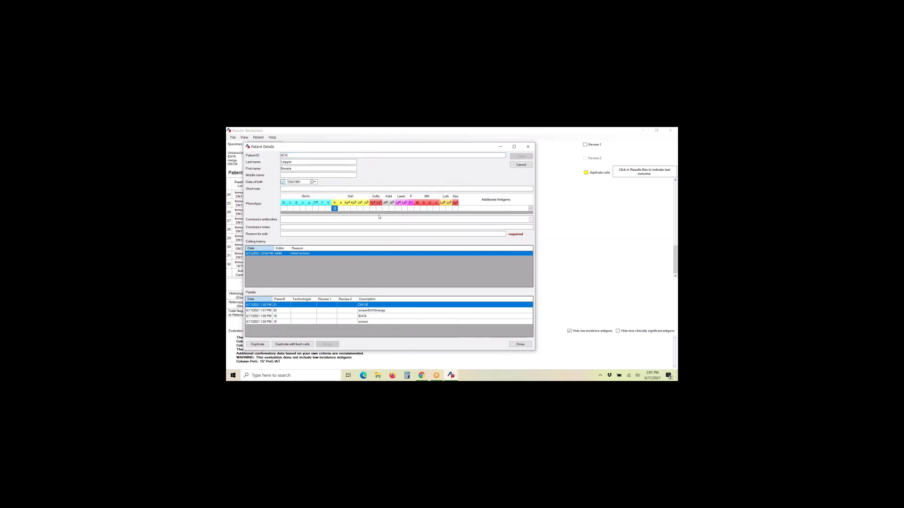
pyautogui.click(429, 209)
# Enter Antigen Type as the reason for the edit, save the patient record and return to the worksheet.
pyautogui.click(377, 234)
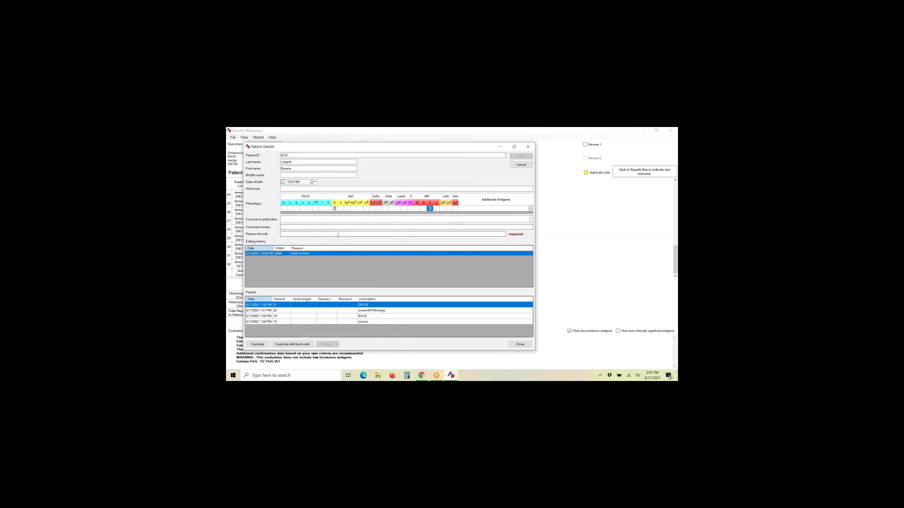
pyautogui.write('Am')
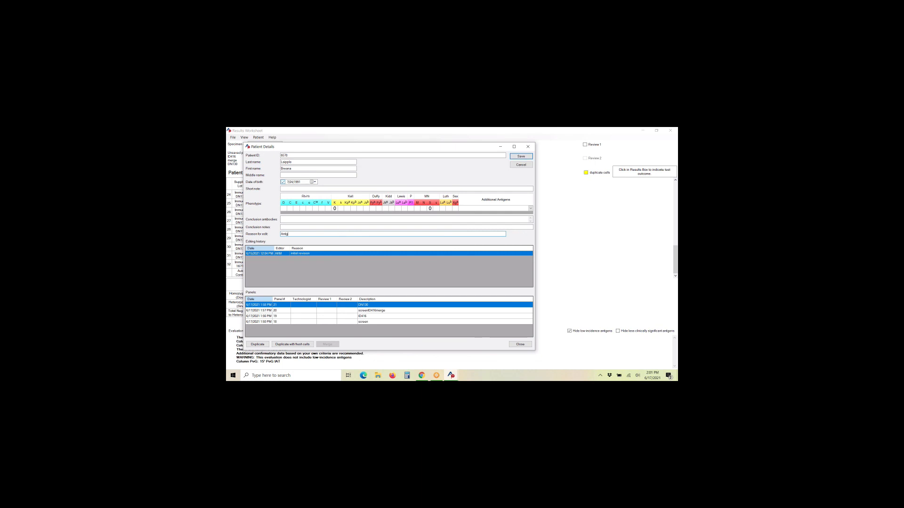
pyautogui.press('BackSpace')
pyautogui.press('BackSpace')
pyautogui.write('Typ')
pyautogui.click(521, 156)
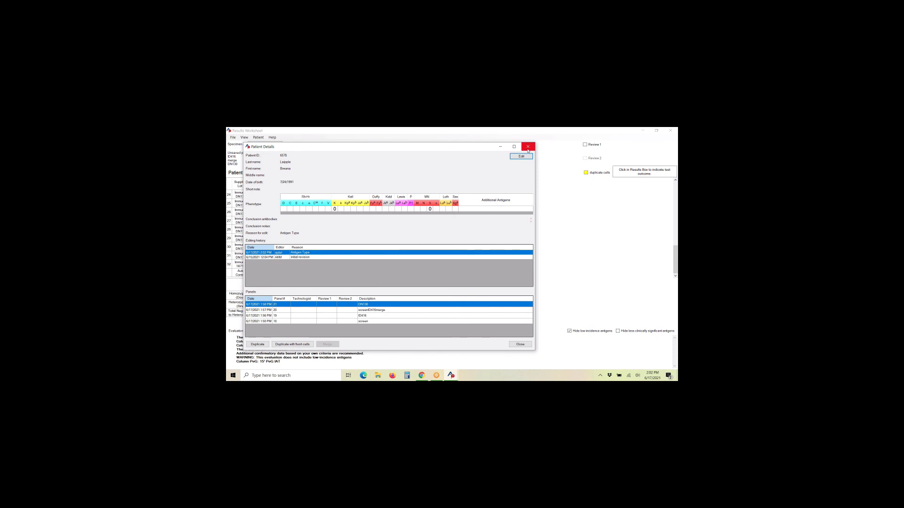
pyautogui.click(529, 149)
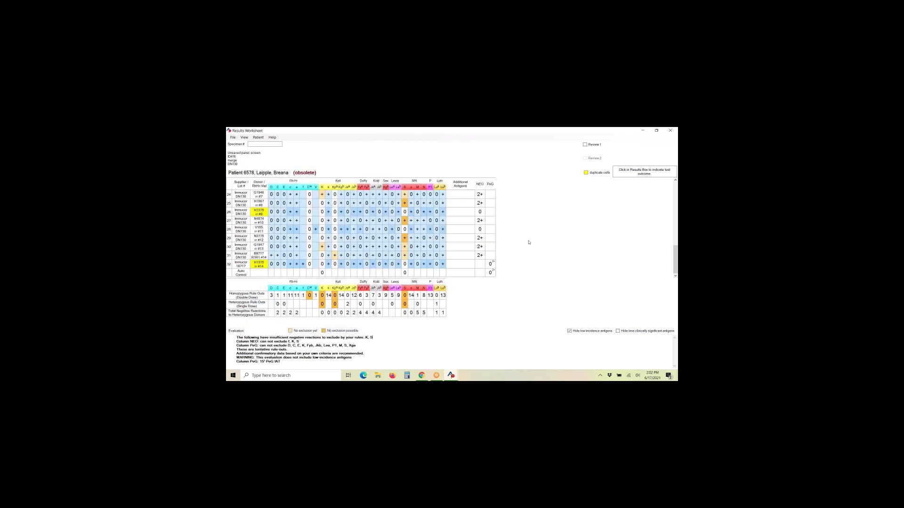
pyautogui.click(527, 242)
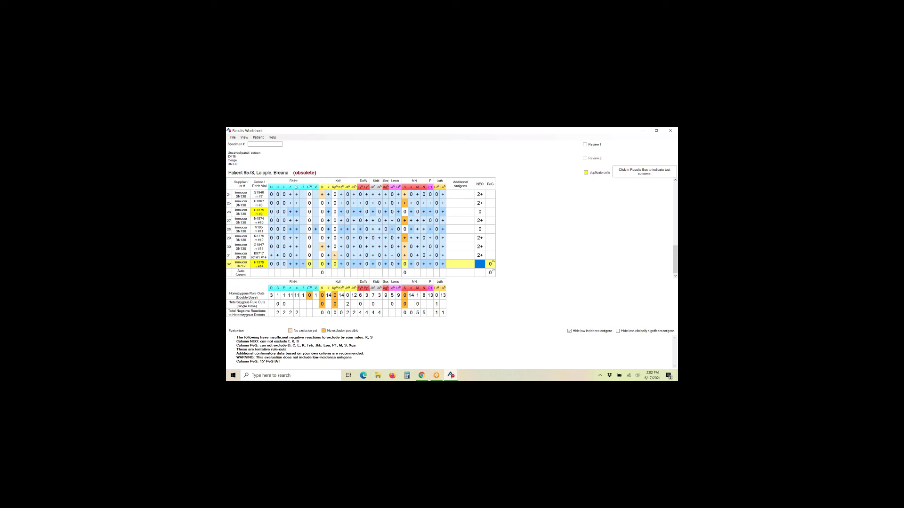
# Save the worksheet's panel with conclusion antibodies anti-K and anti-S, adding Final to the full panel description.
pyautogui.click(233, 138)
pyautogui.click(246, 168)
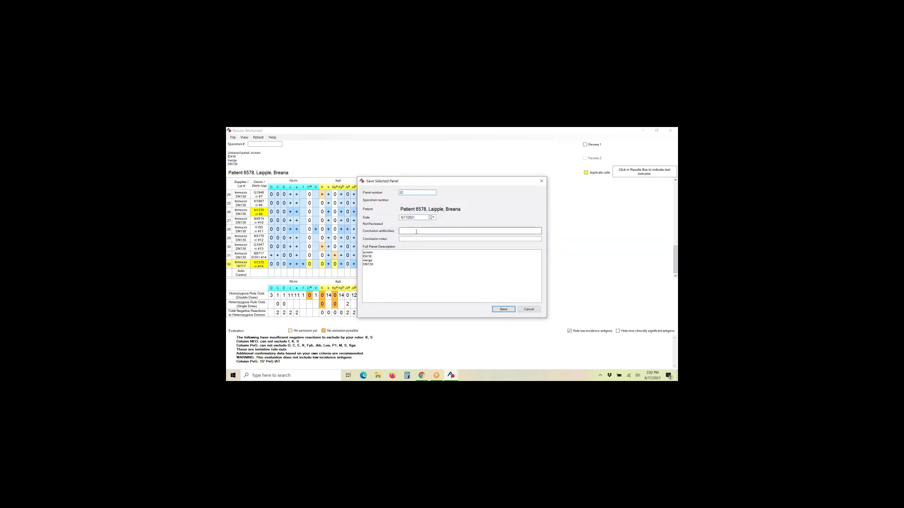
pyautogui.click(416, 231)
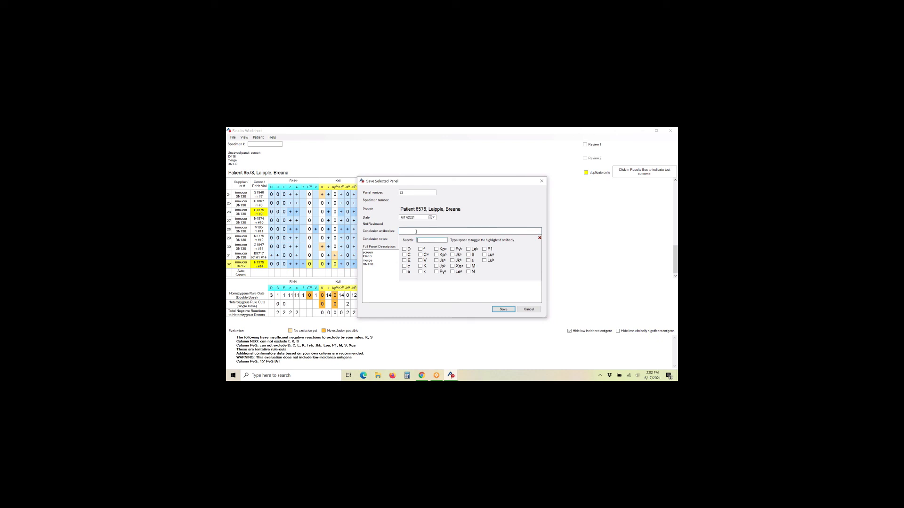
pyautogui.click(420, 266)
pyautogui.click(468, 255)
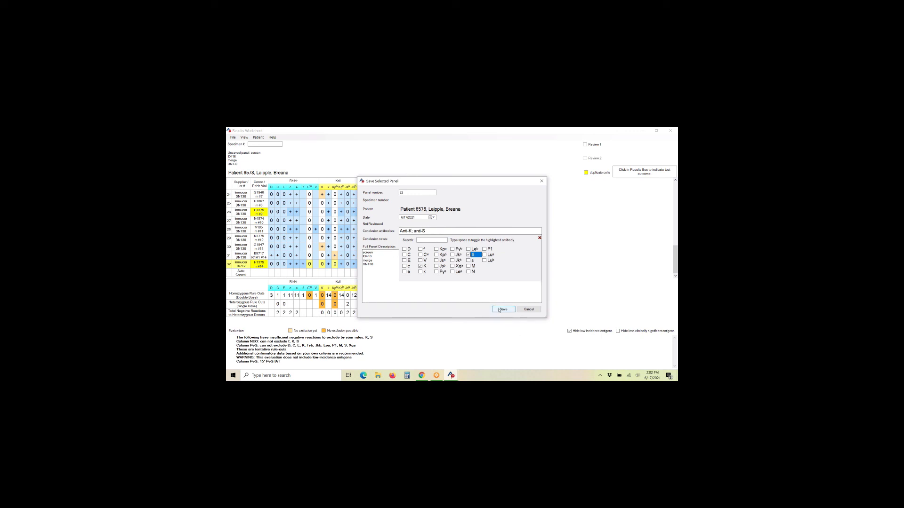
pyautogui.click(380, 276)
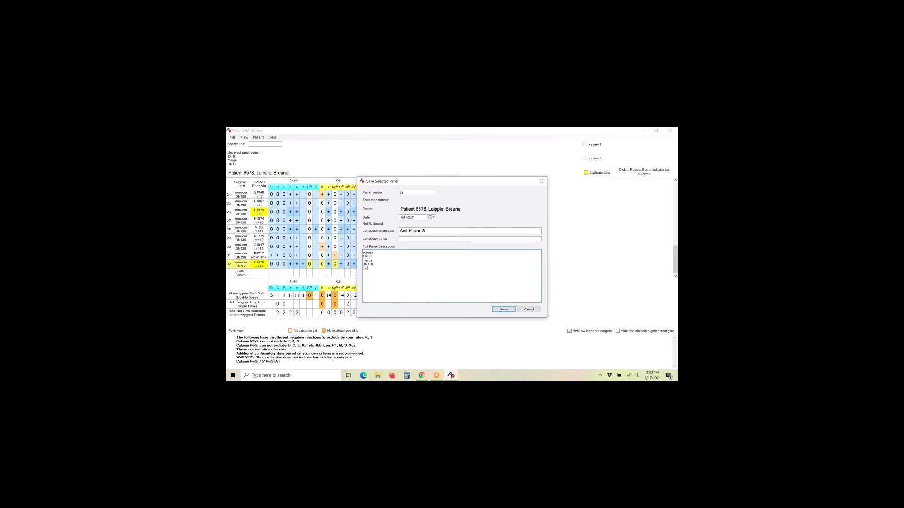
pyautogui.click(503, 309)
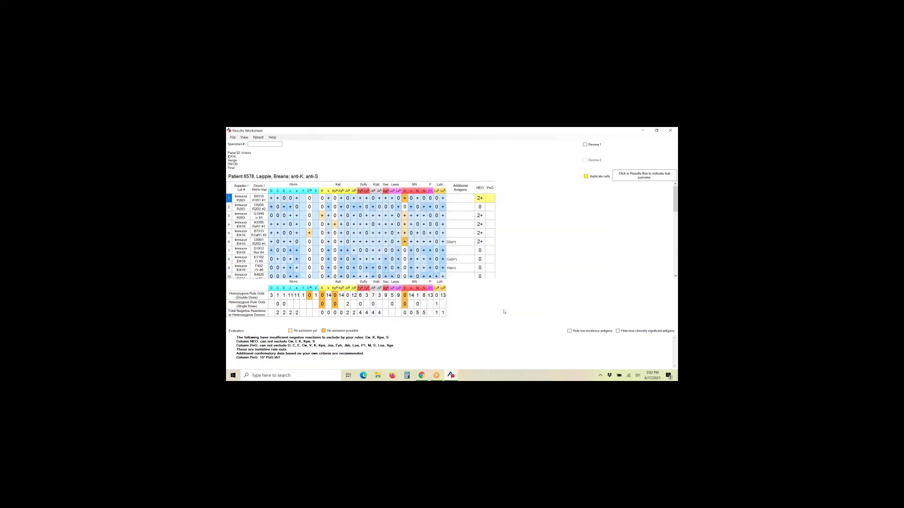
# Review the conclusion antibodies, editing history and saved panels in the patient's details.
pyautogui.moveTo(331, 133); pyautogui.dragTo(325, 141)
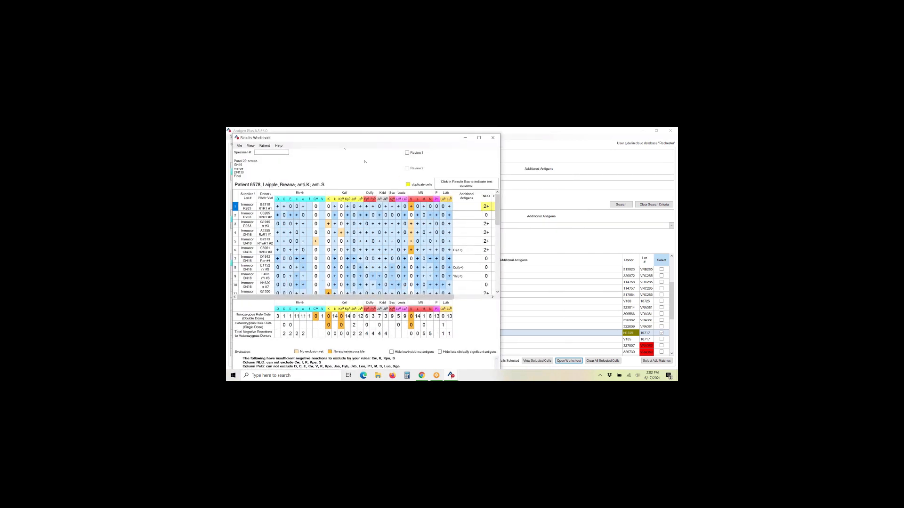
pyautogui.moveTo(315, 141); pyautogui.dragTo(358, 171)
pyautogui.click(515, 161)
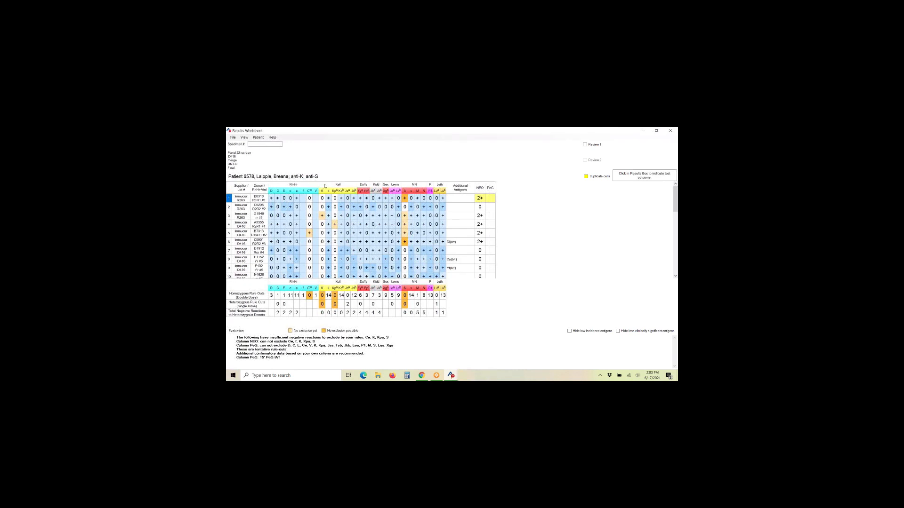
pyautogui.hotkey('ctrl', 'd')
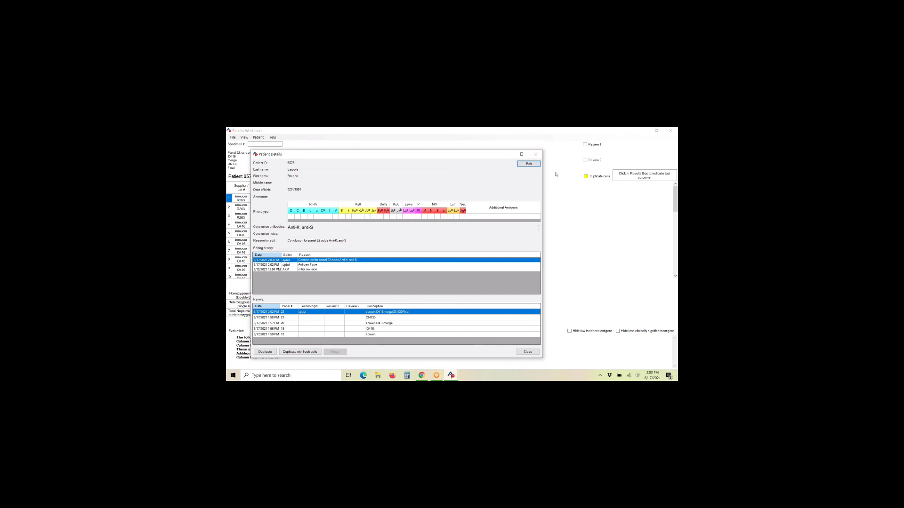
pyautogui.click(535, 154)
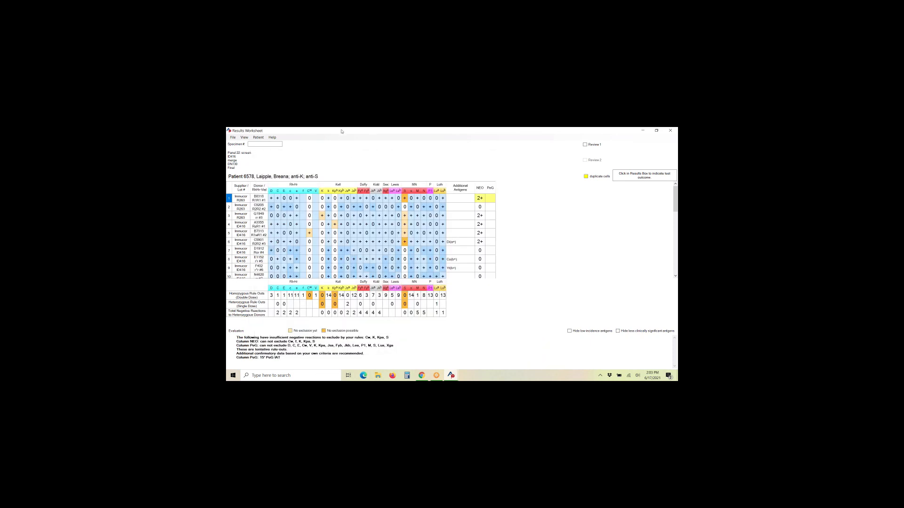
# Leave the results worksheet and clear all selected cells and the search criteria.
pyautogui.moveTo(341, 132); pyautogui.dragTo(307, 192)
pyautogui.click(455, 192)
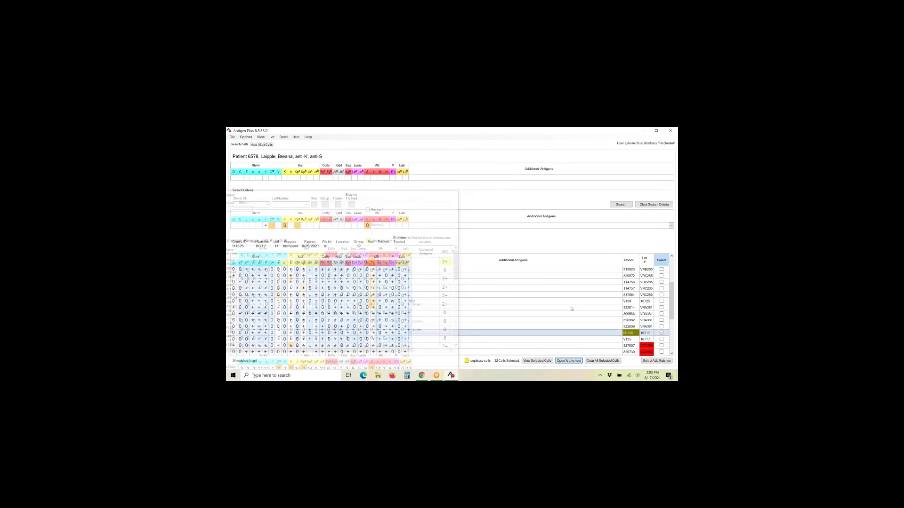
pyautogui.click(603, 361)
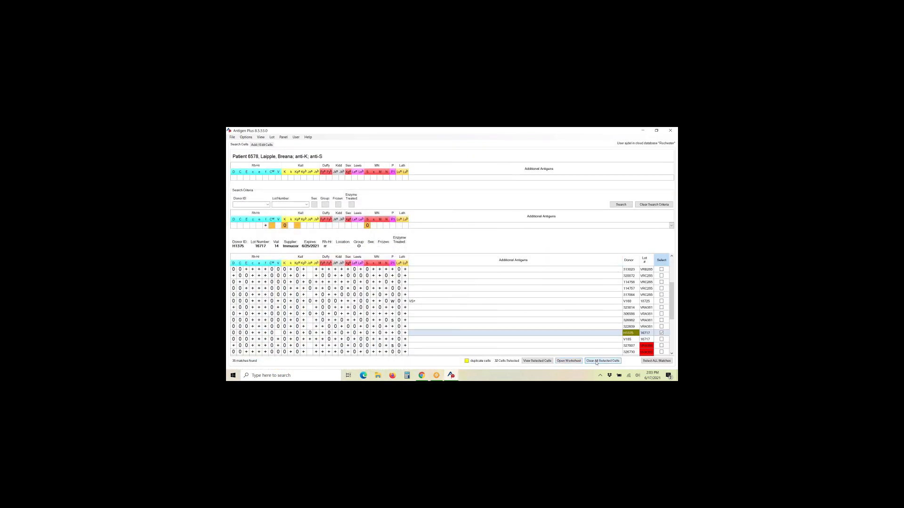
pyautogui.click(656, 183)
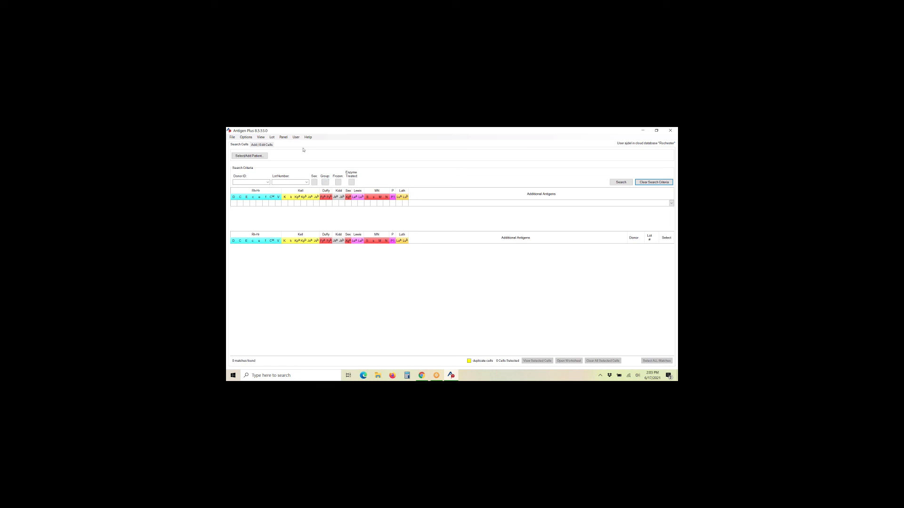
# Import the ABScr result from the Vision analyzer into a new results worksheet.
pyautogui.click(283, 137)
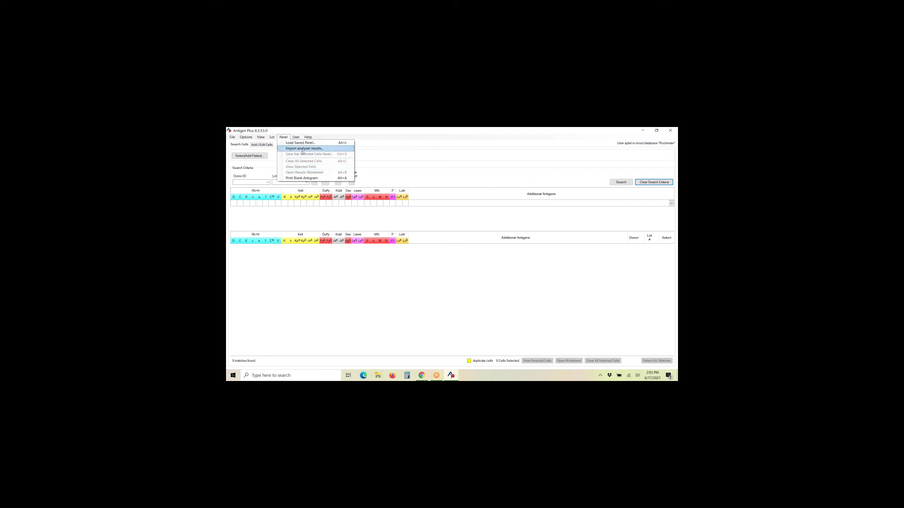
pyautogui.click(302, 148)
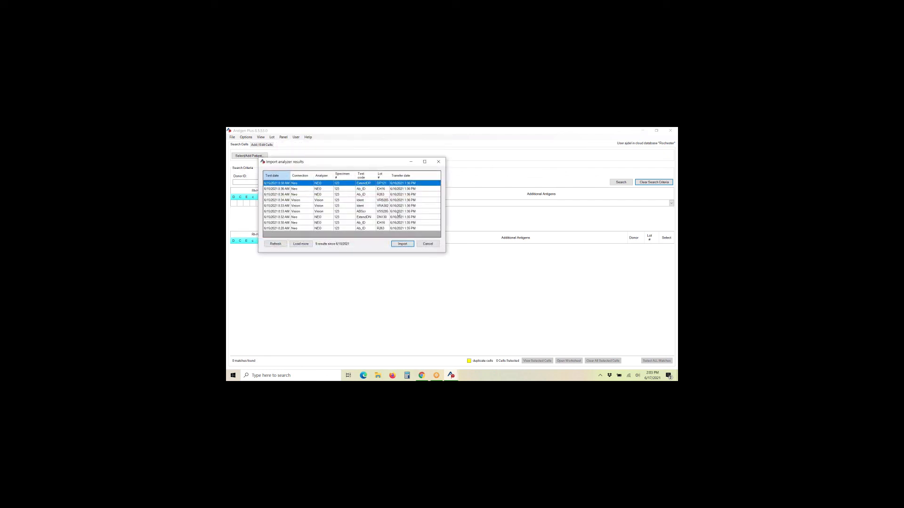
pyautogui.doubleClick(398, 213)
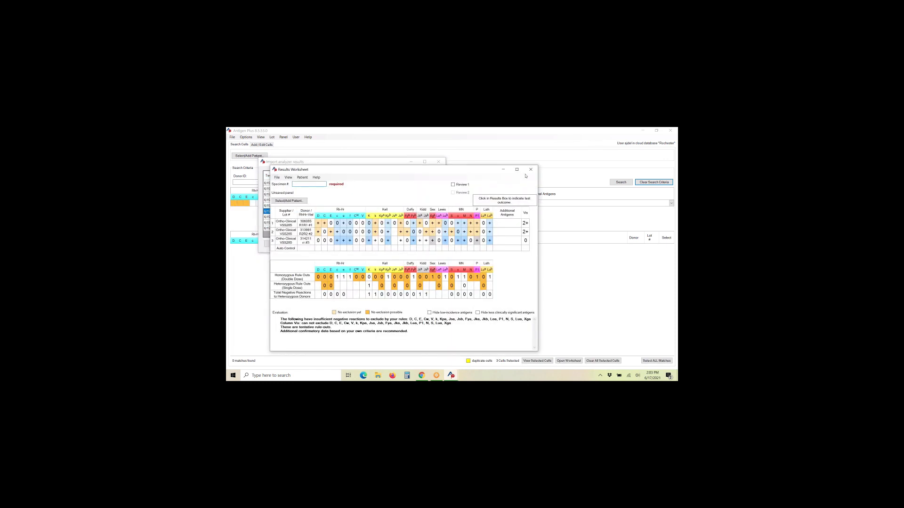
# Assign the existing patient to the results worksheet, looking the record up by last name, and set the specimen number to 123.
pyautogui.click(304, 200)
pyautogui.write('123')
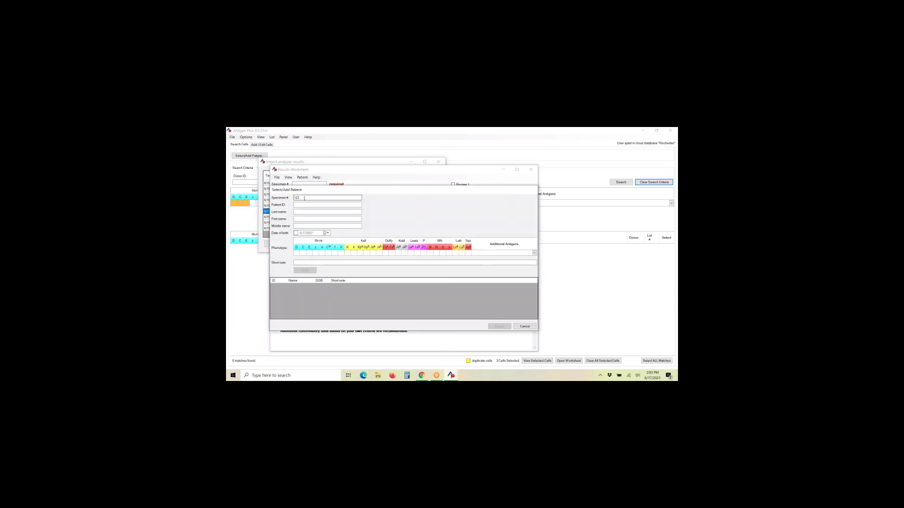
pyautogui.click(302, 213)
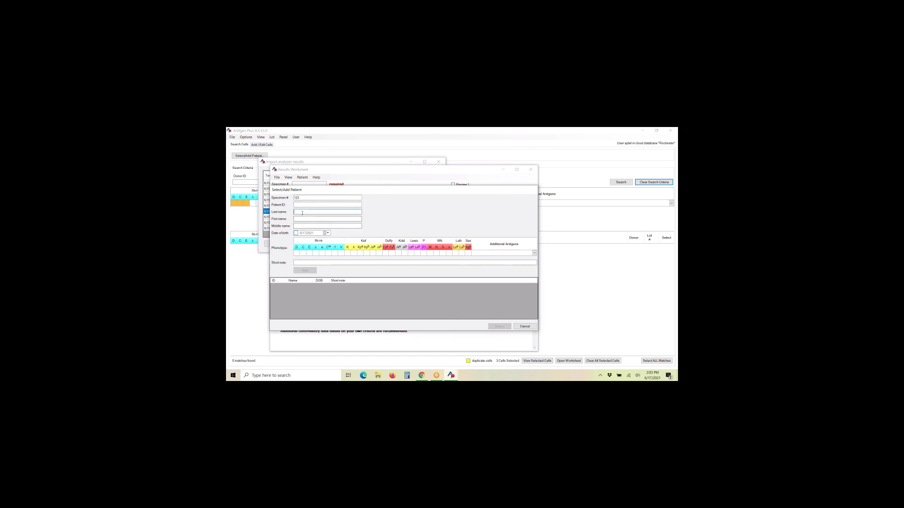
pyautogui.write('hoo')
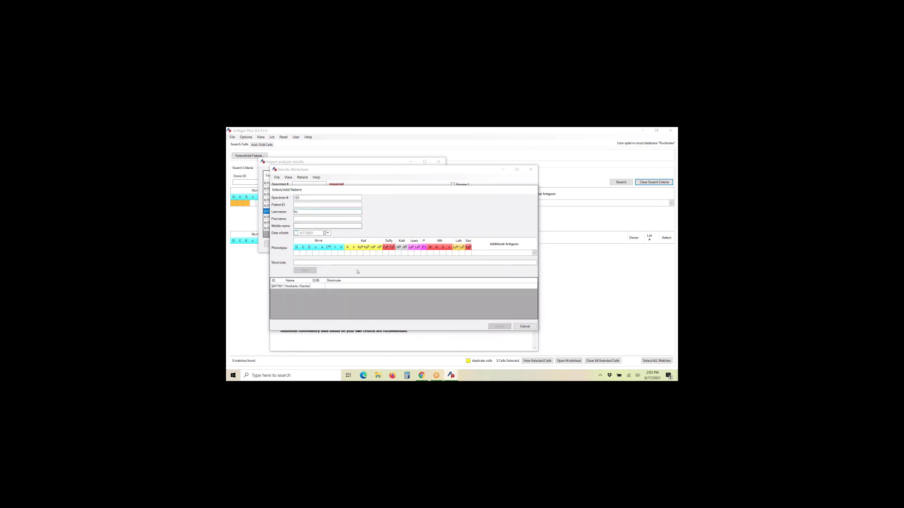
pyautogui.doubleClick(345, 286)
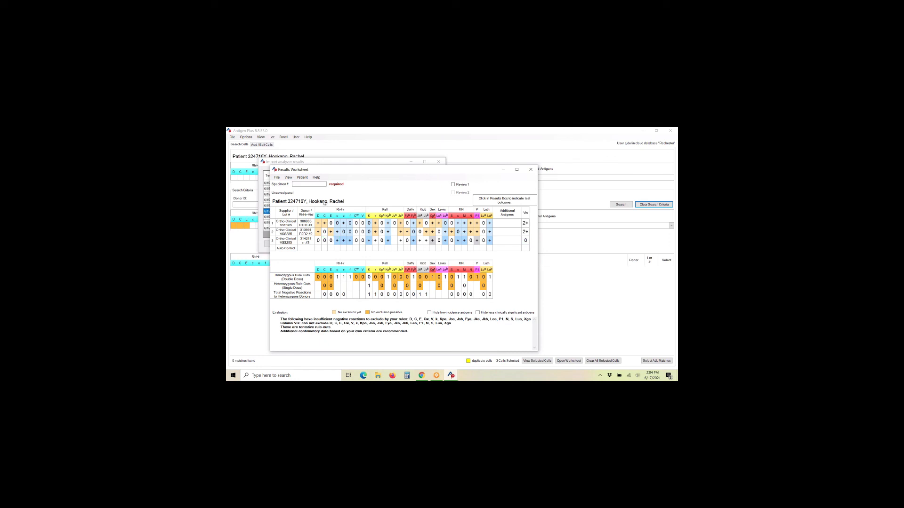
pyautogui.click(309, 184)
pyautogui.write('123')
# Save the imported panel for the patient with the full panel description "screen".
pyautogui.click(277, 177)
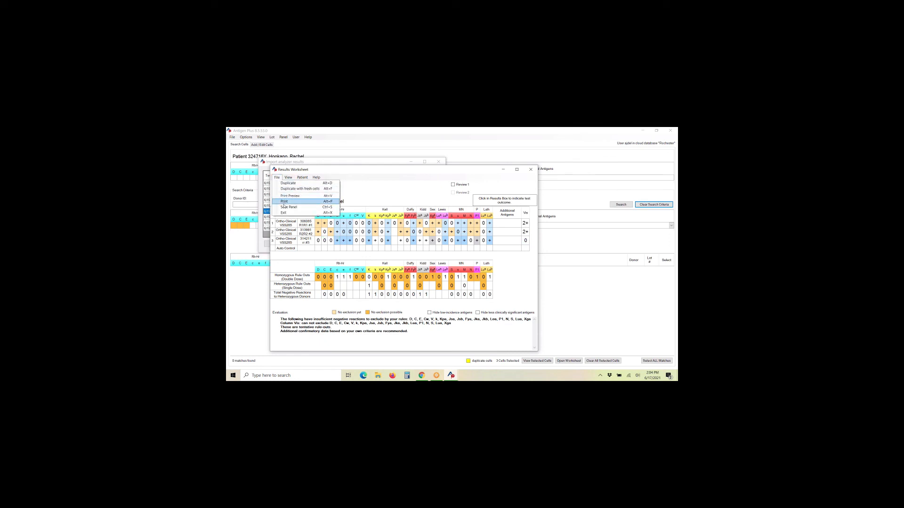
pyautogui.click(285, 207)
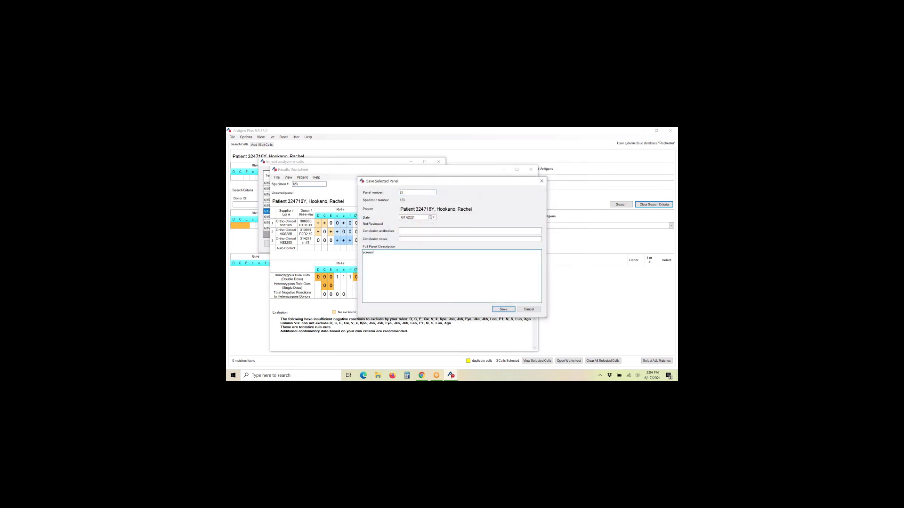
pyautogui.click(502, 309)
# Leave the saved screen's worksheet and clear all selected cells and the search criteria.
pyautogui.click(532, 170)
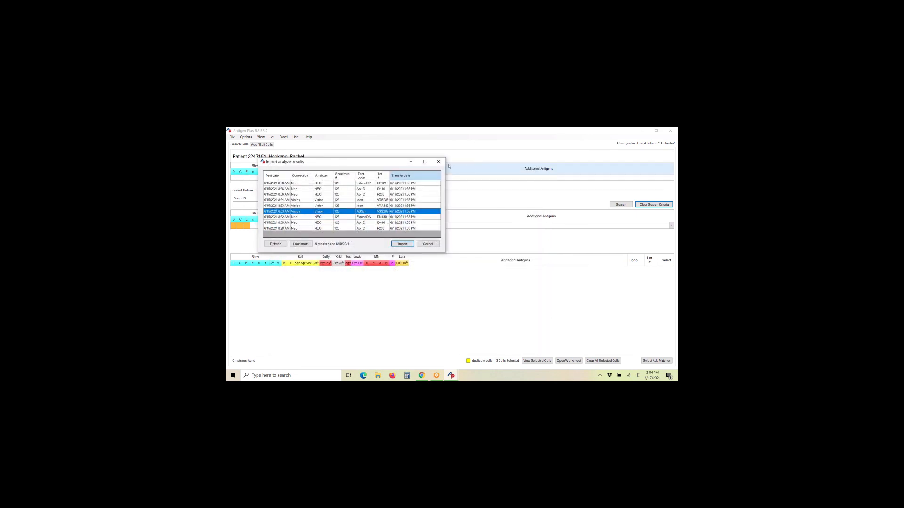
pyautogui.click(593, 361)
pyautogui.click(593, 362)
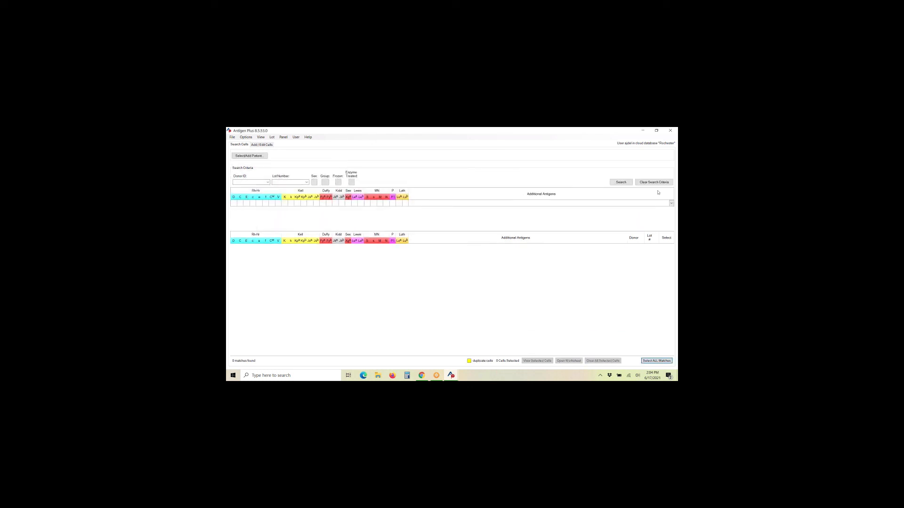
# Import the Vision analyzer's Ident result with the VRA lot into a new results worksheet.
pyautogui.click(284, 137)
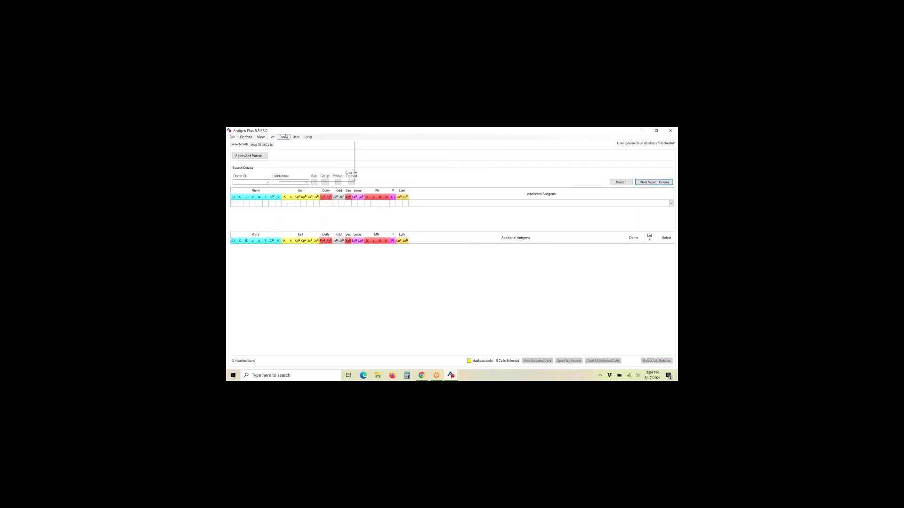
pyautogui.click(292, 149)
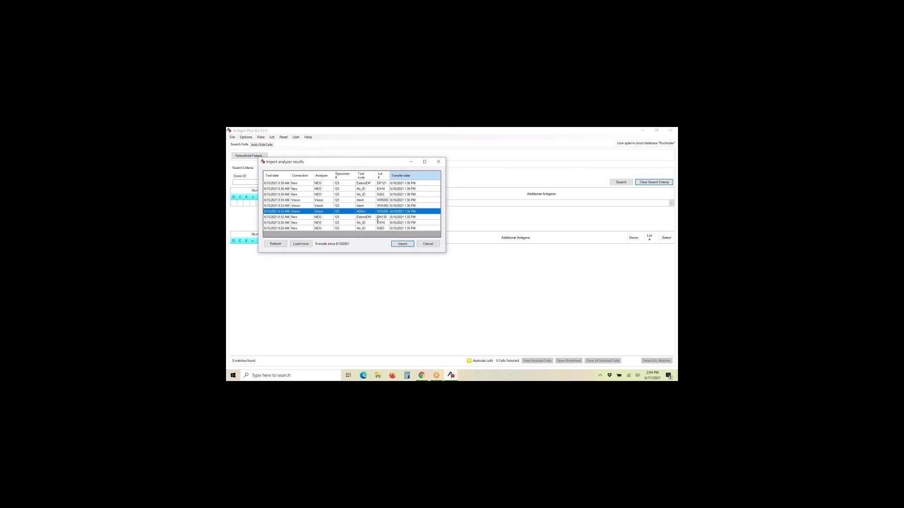
pyautogui.click(391, 206)
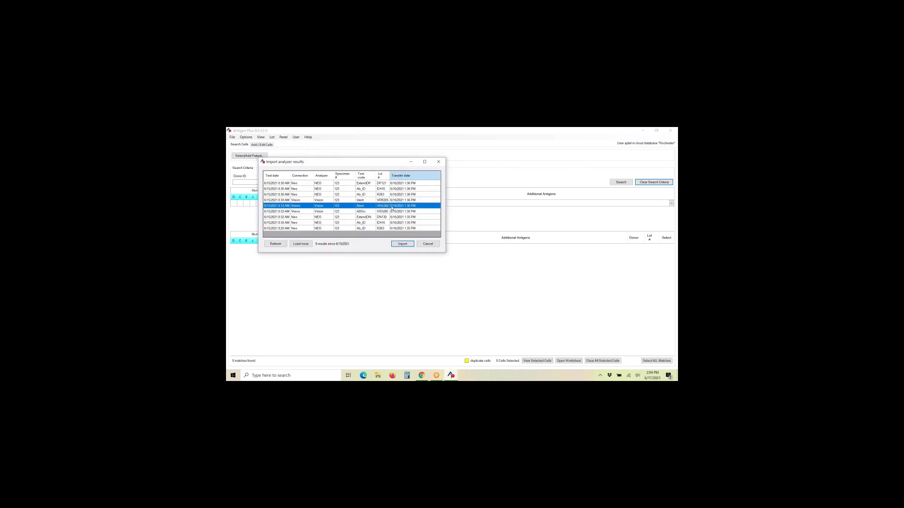
pyautogui.doubleClick(390, 206)
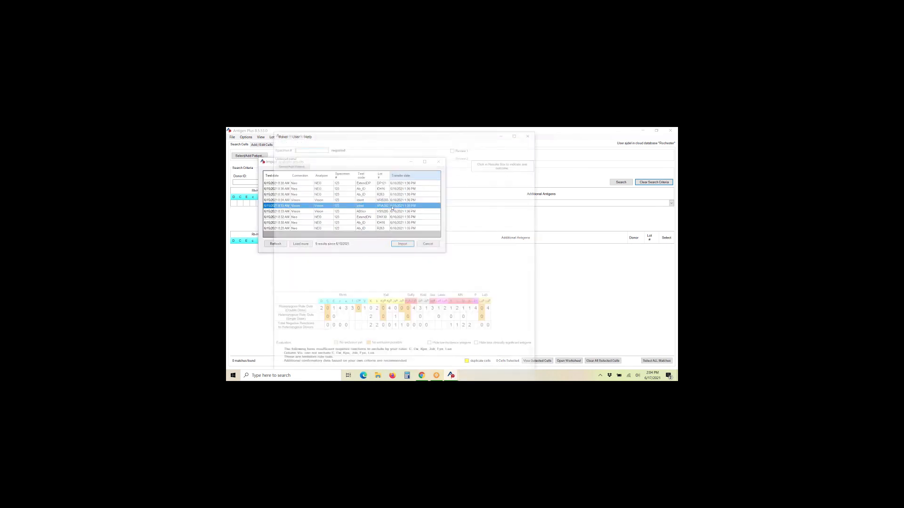
# Assign the same patient as for the saved screen to this Ident worksheet and enter specimen number 123.
pyautogui.click(289, 164)
pyautogui.click(301, 211)
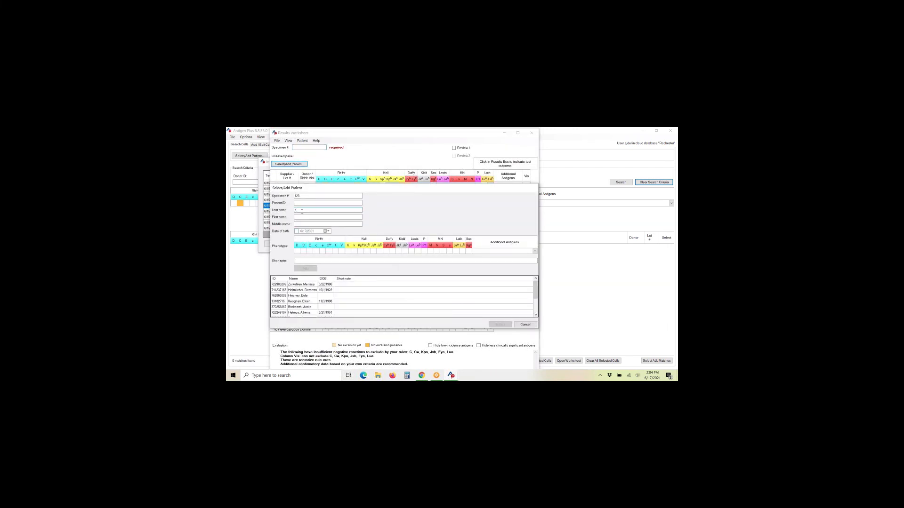
pyautogui.write('N')
pyautogui.write('o')
pyautogui.click(291, 285)
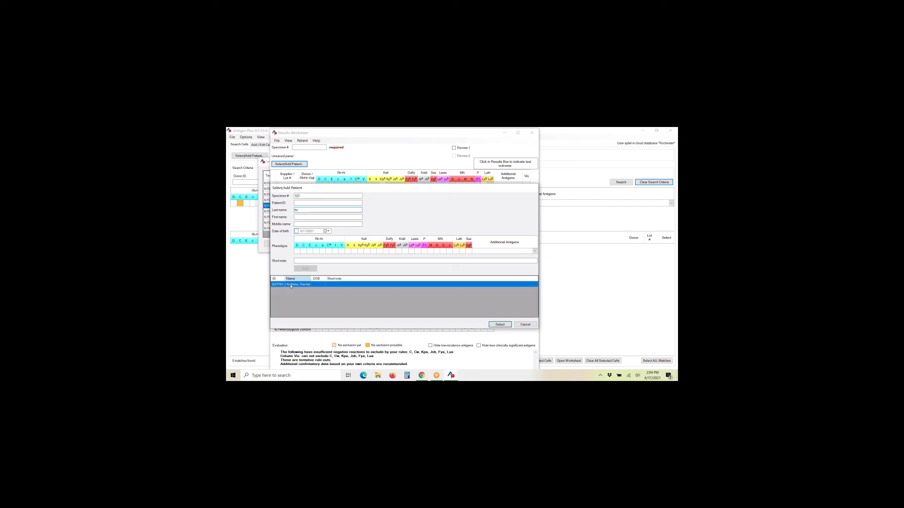
pyautogui.doubleClick(290, 285)
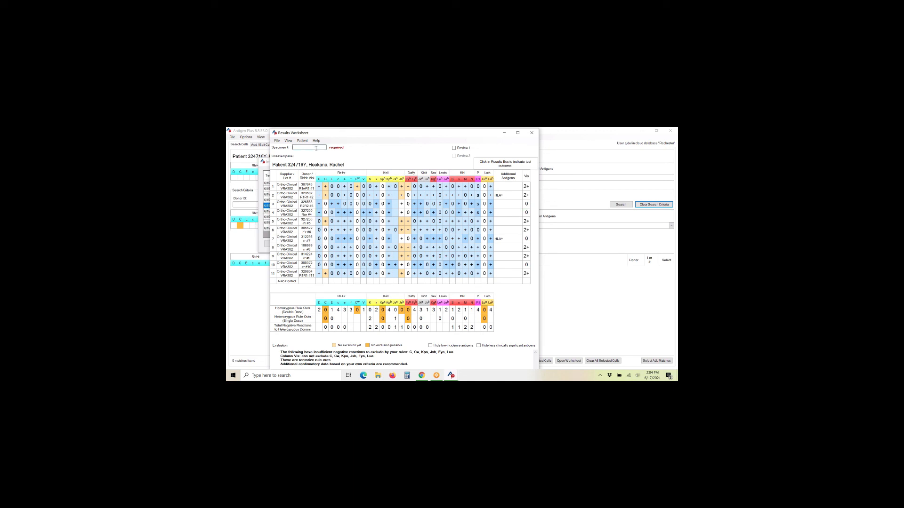
pyautogui.write('123')
# Save the Ident panel for the patient, using its VRA lot number as the full panel description.
pyautogui.moveTo(339, 135); pyautogui.dragTo(360, 160)
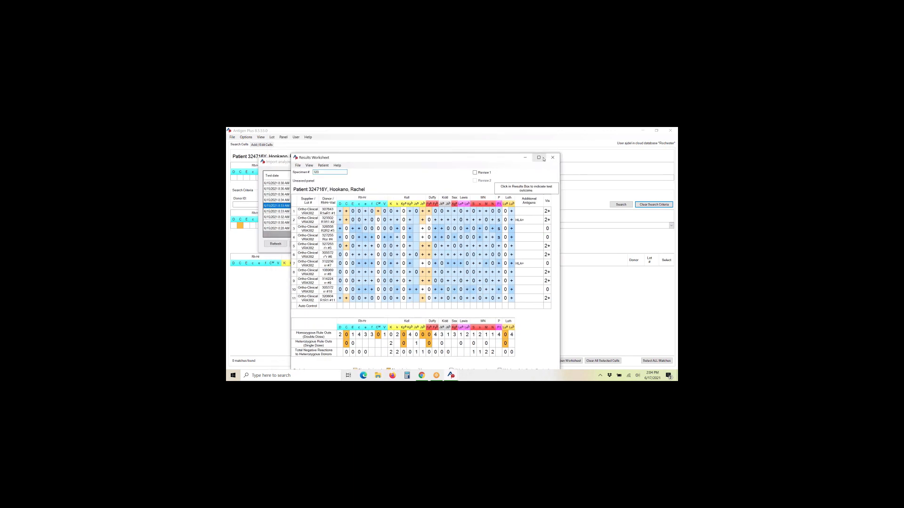
pyautogui.click(297, 165)
pyautogui.click(310, 195)
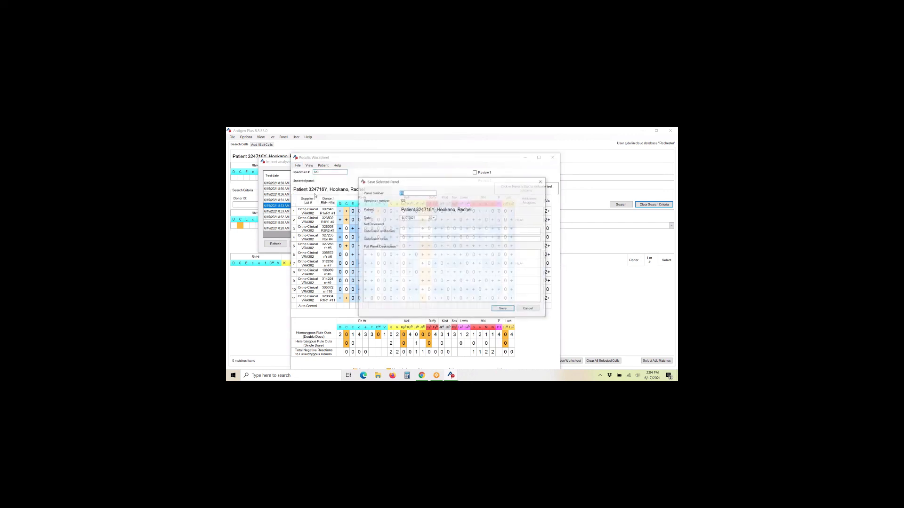
pyautogui.click(394, 253)
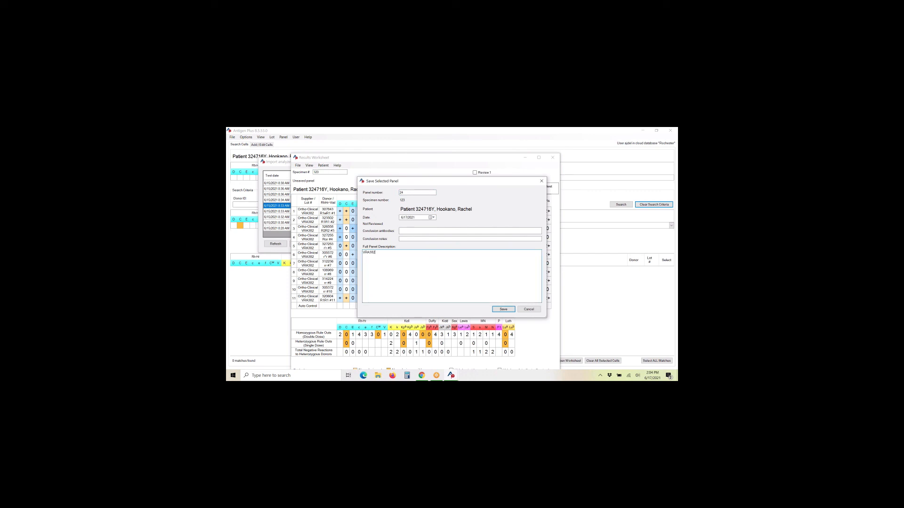
pyautogui.click(507, 309)
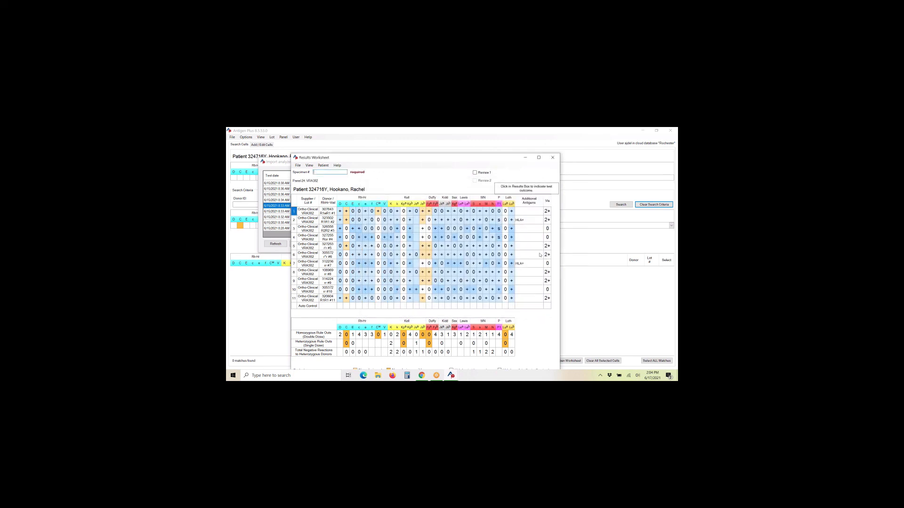
# Close the Ident panel's worksheet, then reset the search criteria and all selected cells.
pyautogui.click(557, 158)
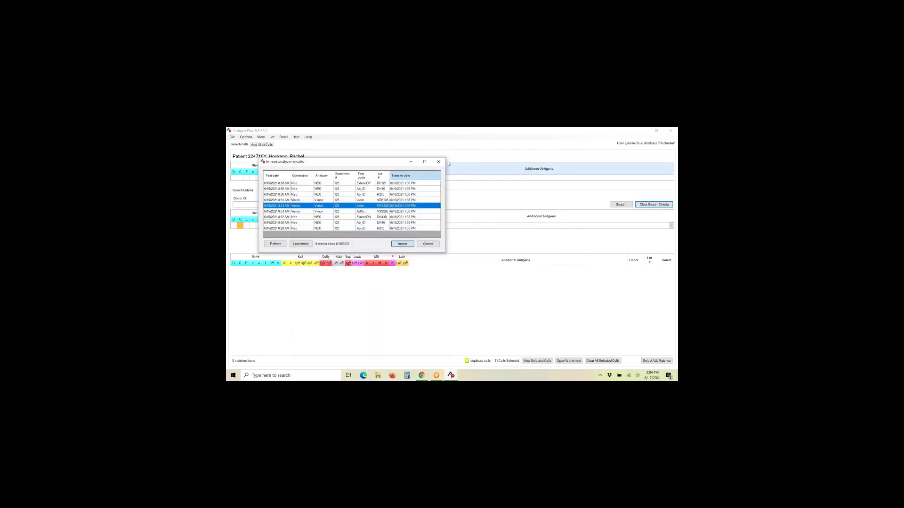
pyautogui.click(659, 205)
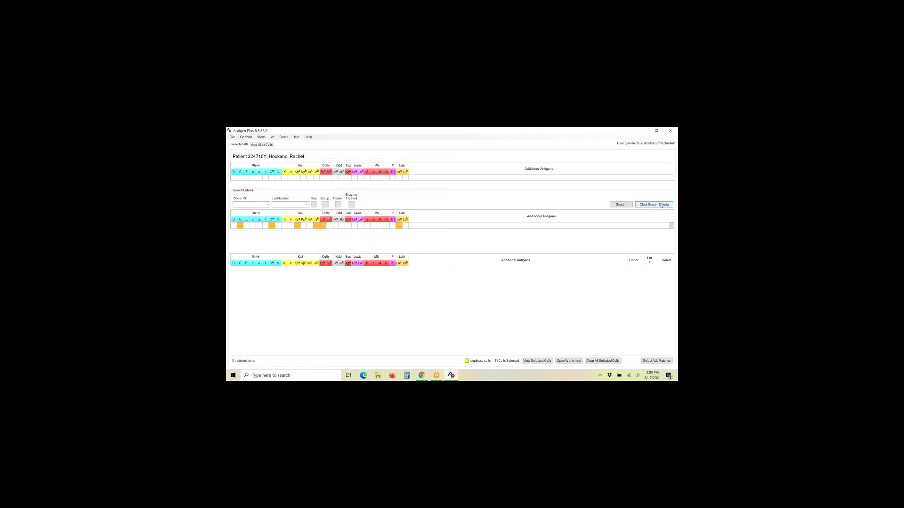
pyautogui.click(598, 361)
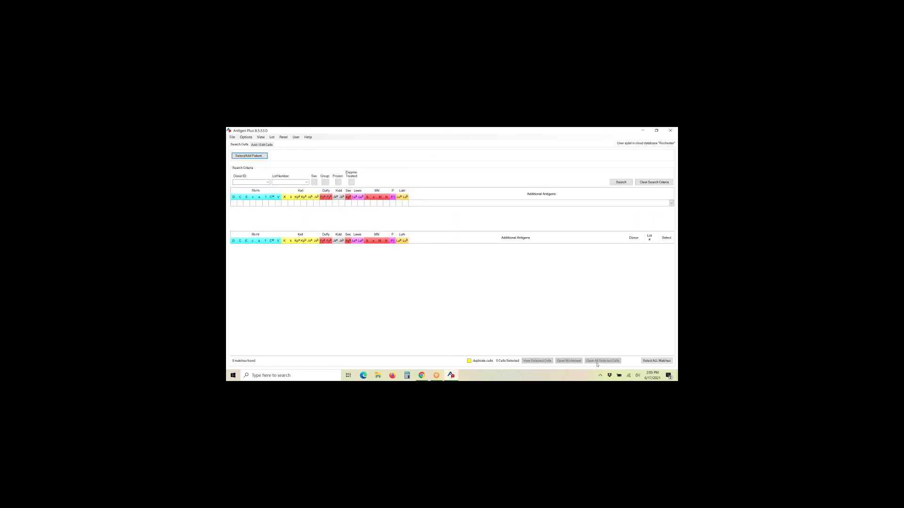
# Merge the patient's saved screen and VRA panel into one results worksheet and maximize it.
pyautogui.click(283, 137)
pyautogui.click(291, 144)
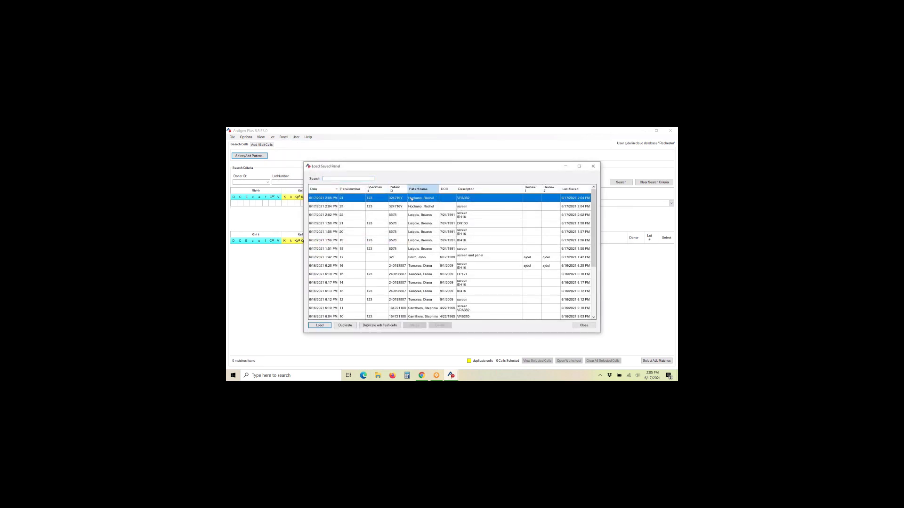
pyautogui.keyDown('ctrl'); pyautogui.click(435, 207); pyautogui.keyUp('ctrl')
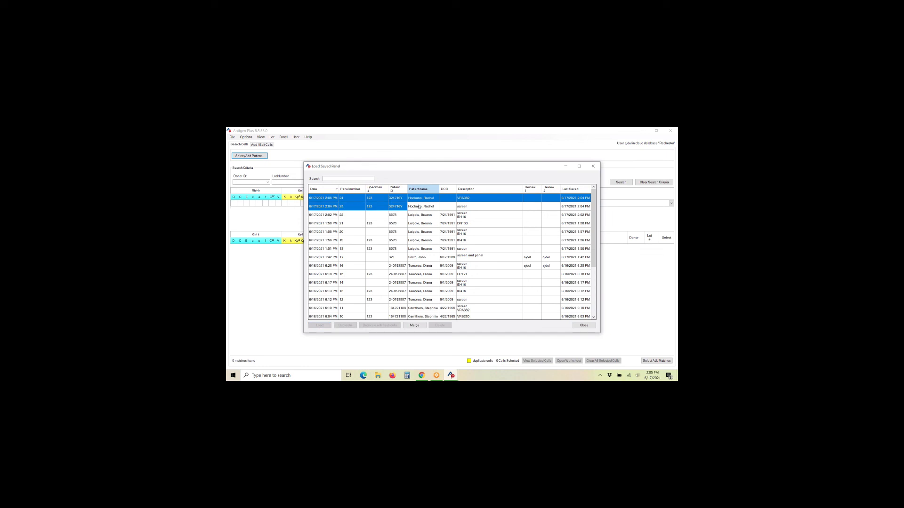
pyautogui.click(415, 326)
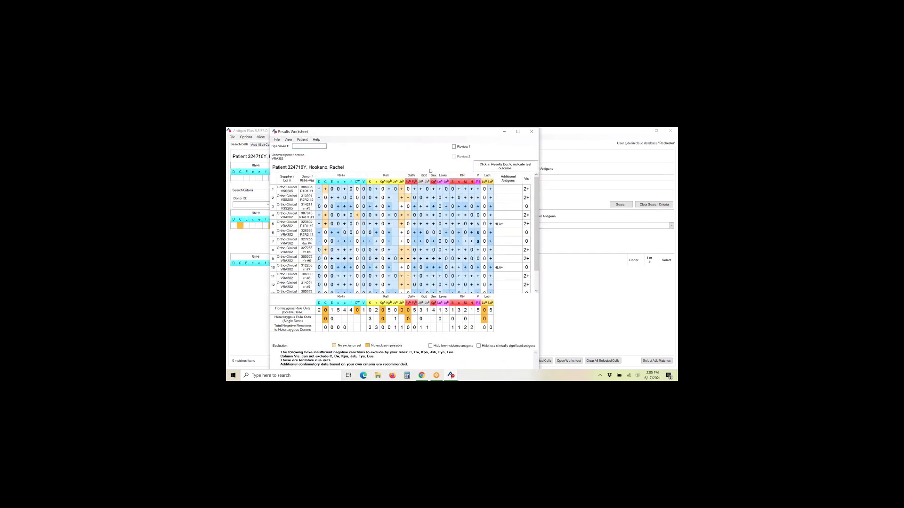
pyautogui.moveTo(326, 135); pyautogui.dragTo(329, 161)
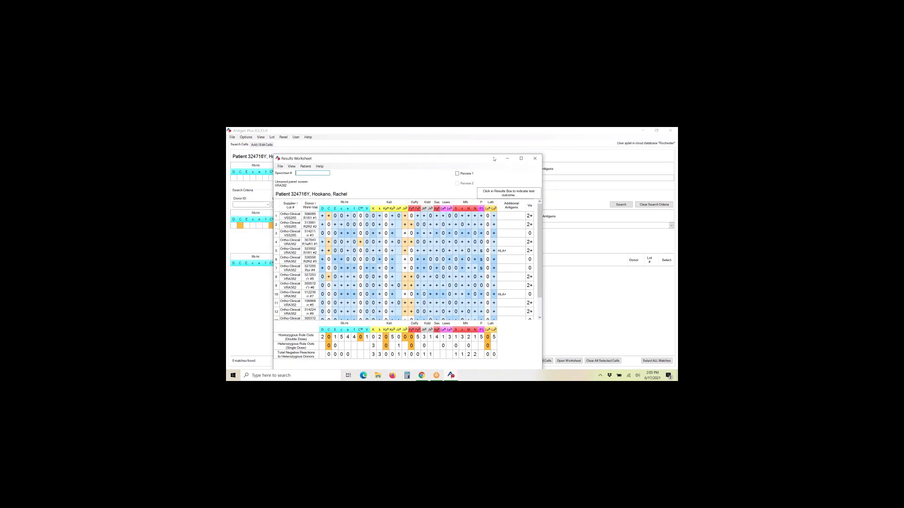
pyautogui.click(521, 158)
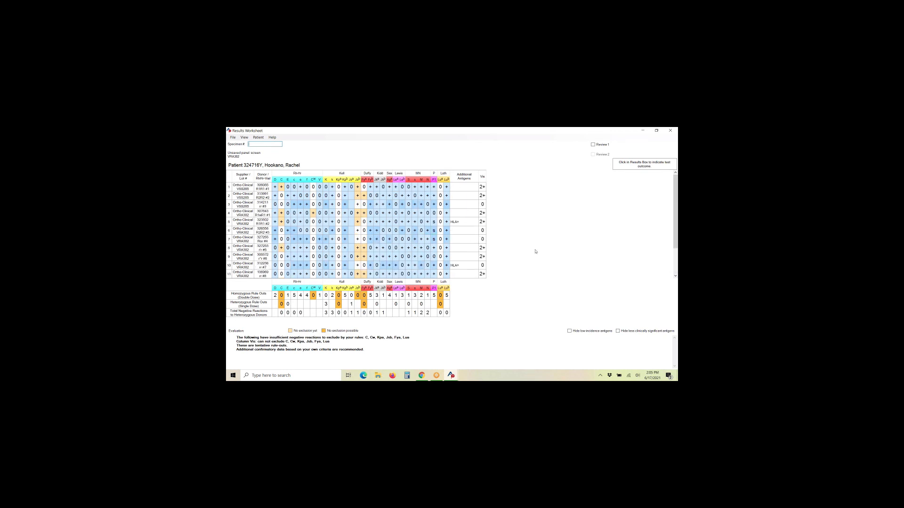
# Review all cells of the merged worksheet and hide low-incidence antigens from the evaluation.
pyautogui.scroll(-2, 555, 247)
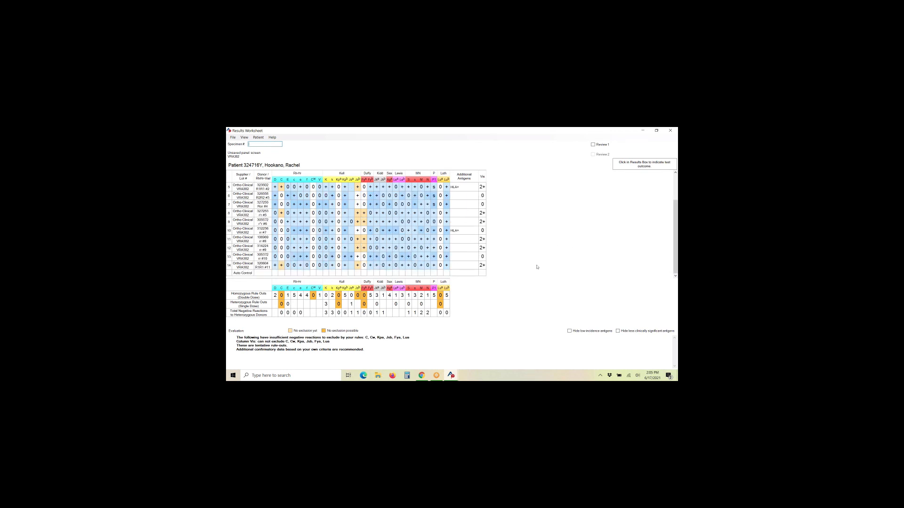
pyautogui.scroll(2, 586, 270)
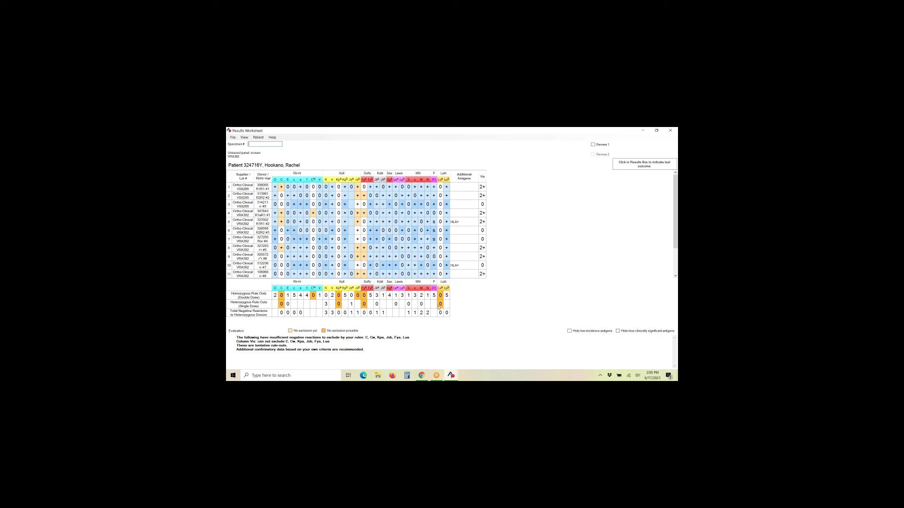
pyautogui.click(570, 331)
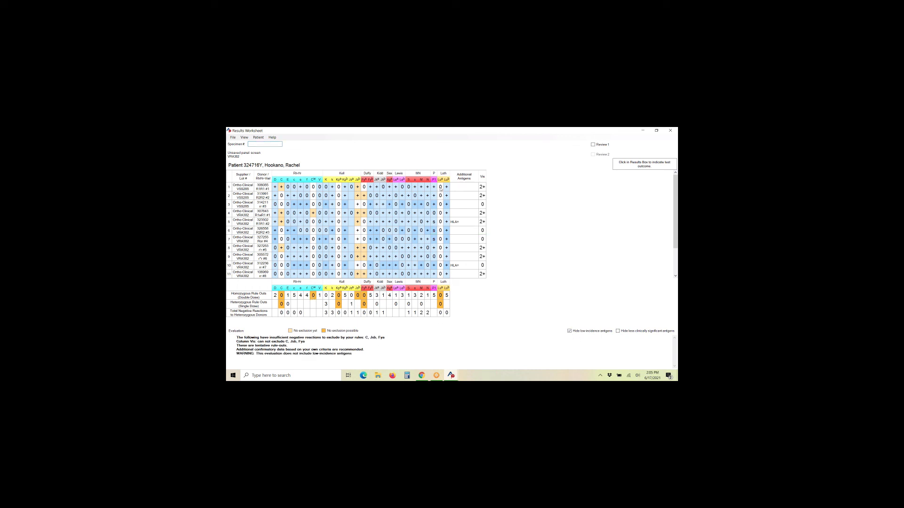
pyautogui.scroll(-2, 440, 205)
pyautogui.scroll(2, 440, 216)
pyautogui.scroll(-2, 338, 206)
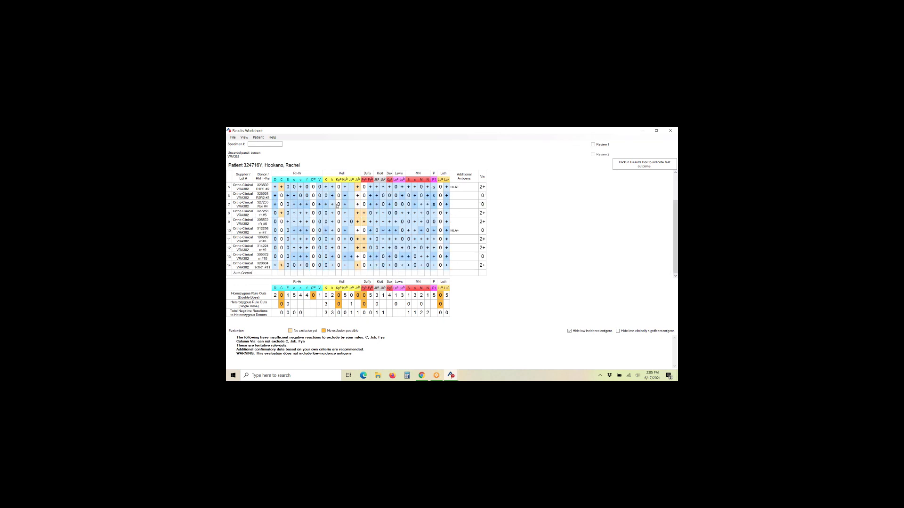
pyautogui.scroll(2, 338, 206)
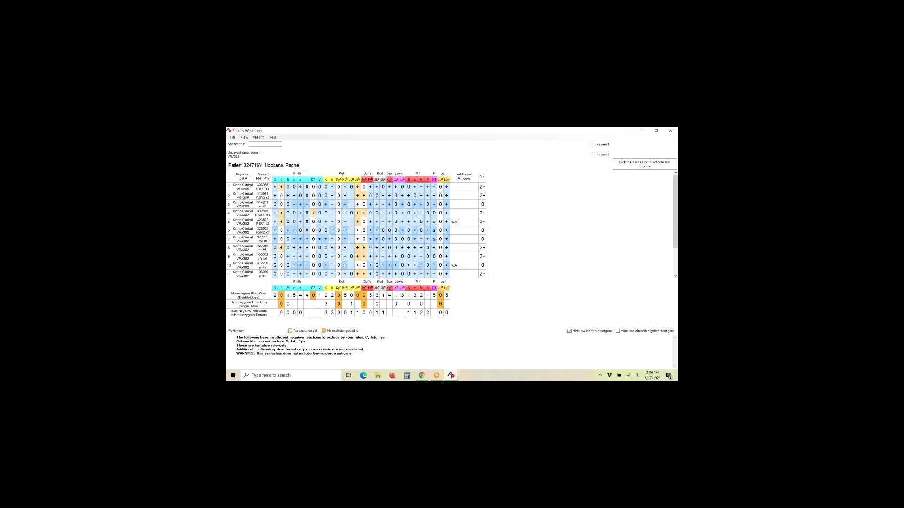
# Examine which antigens the evaluation cannot exclude and the Jsb rule-out details for the nonreactive cells.
pyautogui.moveTo(238, 337); pyautogui.dragTo(384, 338)
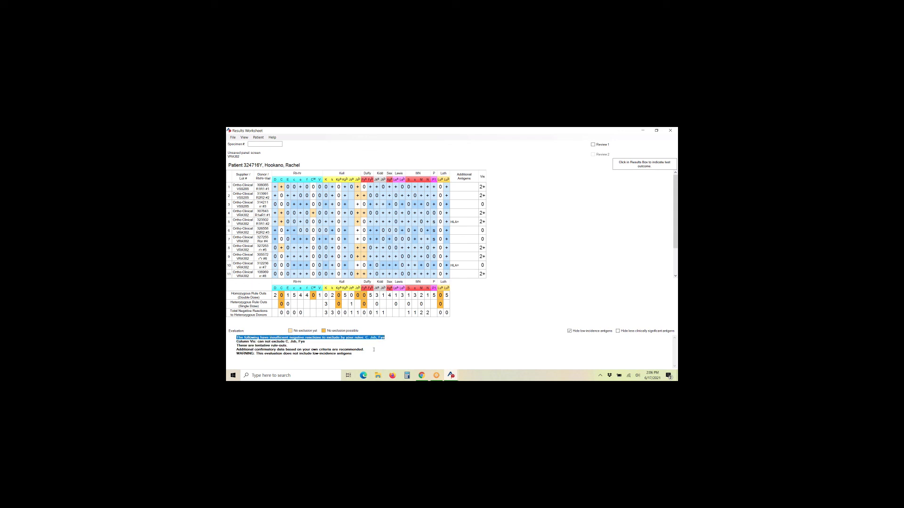
pyautogui.click(390, 337)
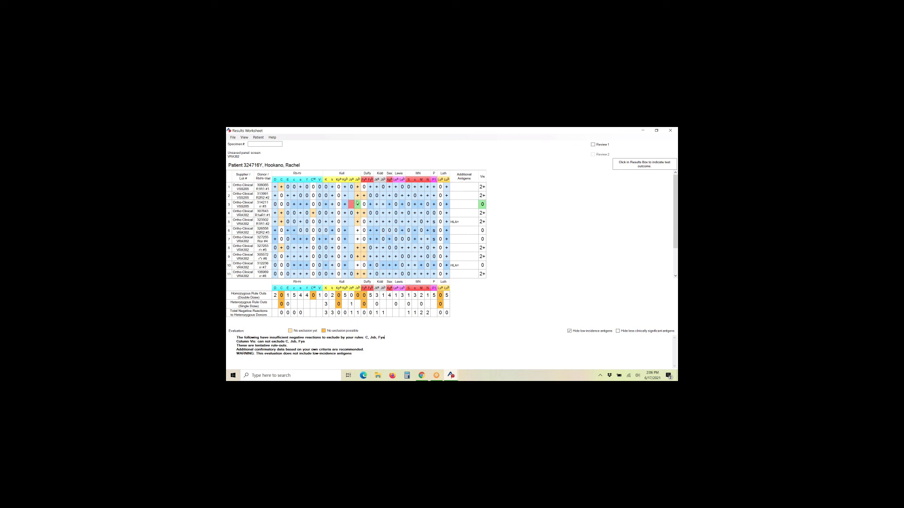
pyautogui.moveTo(358, 206)
pyautogui.moveTo(360, 232)
pyautogui.moveTo(360, 266)
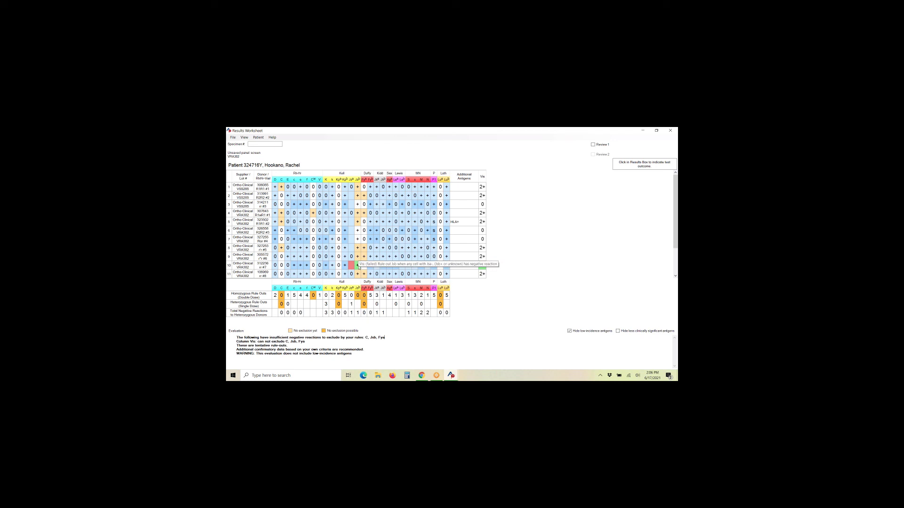
# Review the remaining cells of the merged worksheet, then save it as a panel with "merge" added to the description.
pyautogui.scroll(-2, 359, 267)
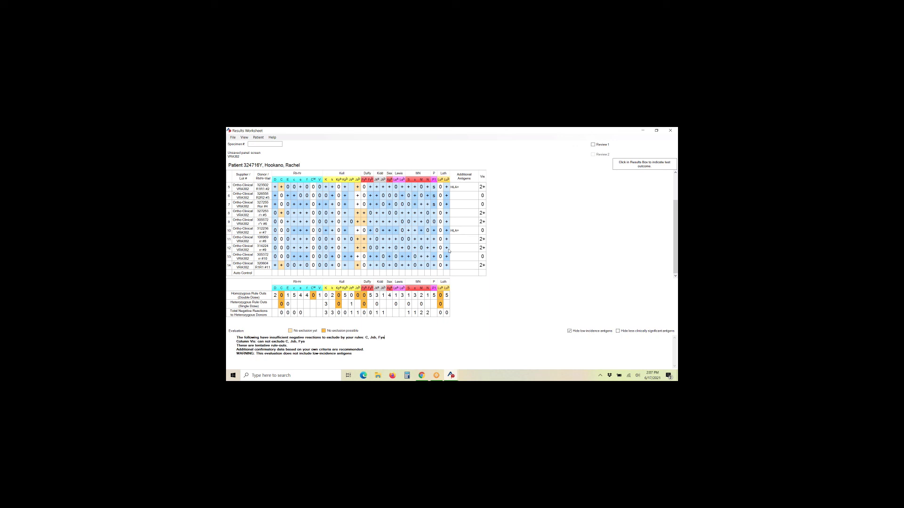
pyautogui.click(233, 137)
pyautogui.click(243, 168)
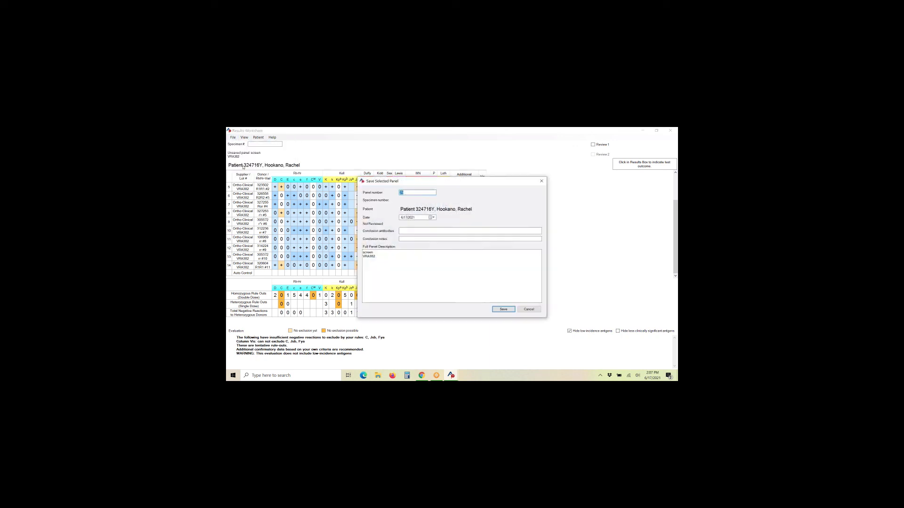
pyautogui.click(393, 262)
pyautogui.press('Return')
pyautogui.write('merge')
pyautogui.click(501, 311)
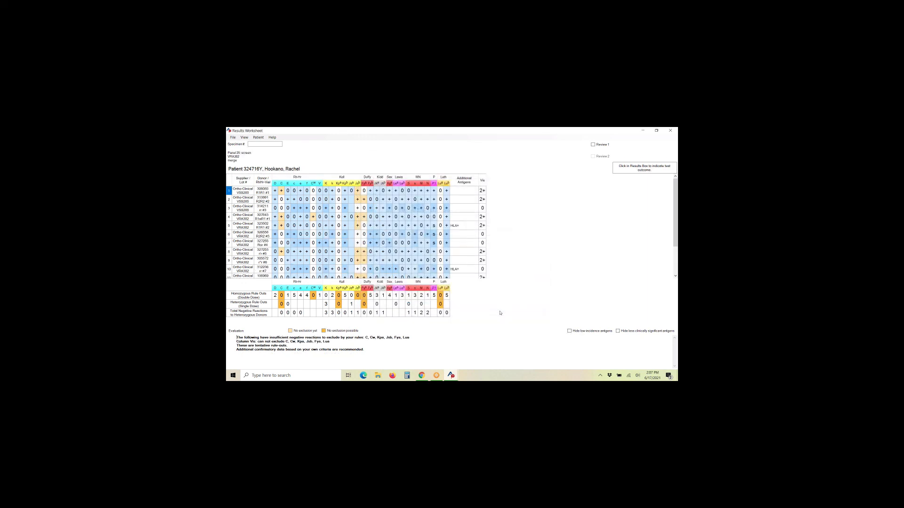
# Close the merged worksheet, then reset the search criteria and all selected cells.
pyautogui.moveTo(355, 133); pyautogui.dragTo(340, 162)
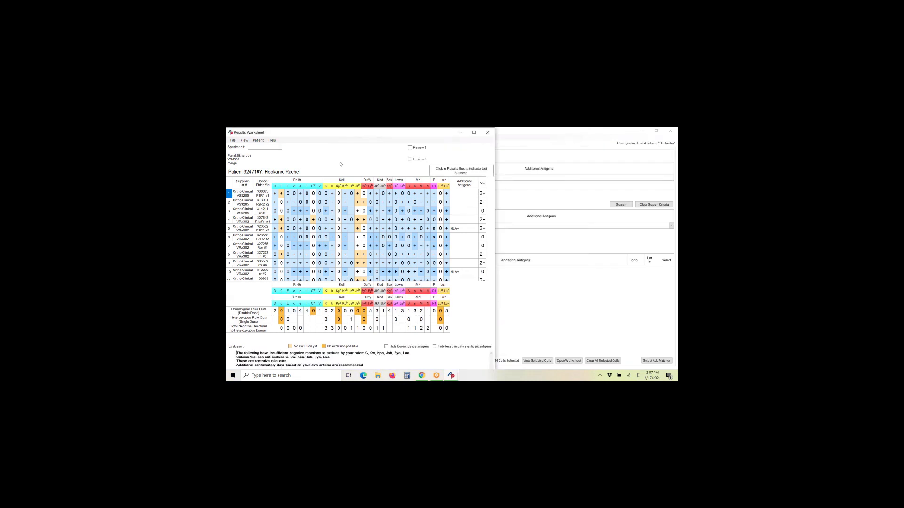
pyautogui.click(478, 160)
pyautogui.click(651, 205)
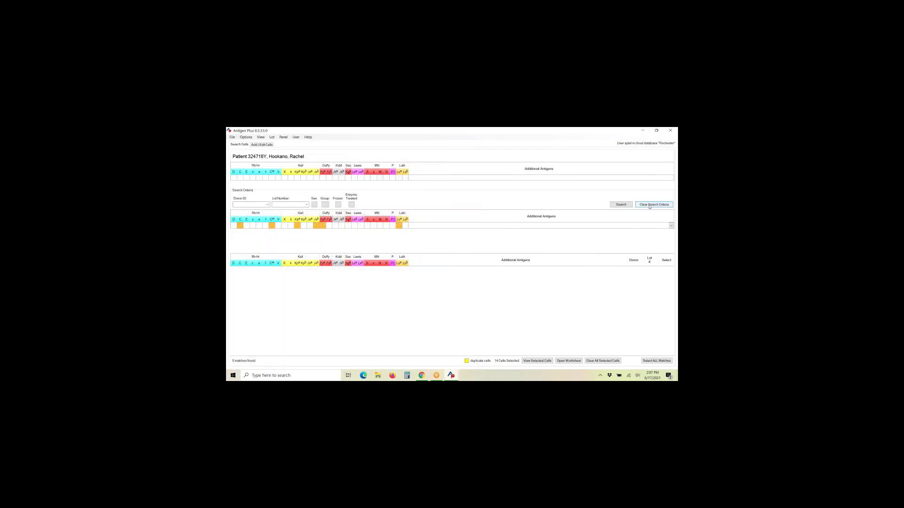
pyautogui.click(600, 360)
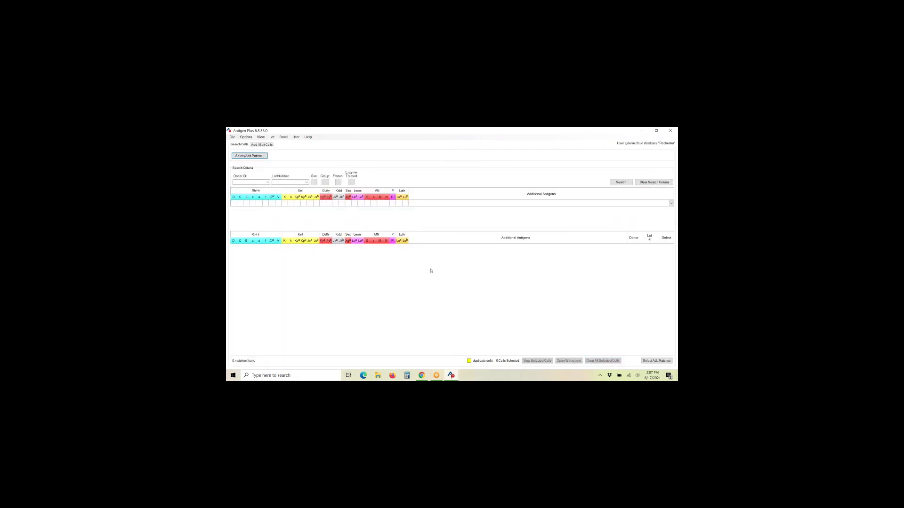
# Import the Vision Ident analyzer result for lot VRB285 into a results worksheet.
pyautogui.click(283, 137)
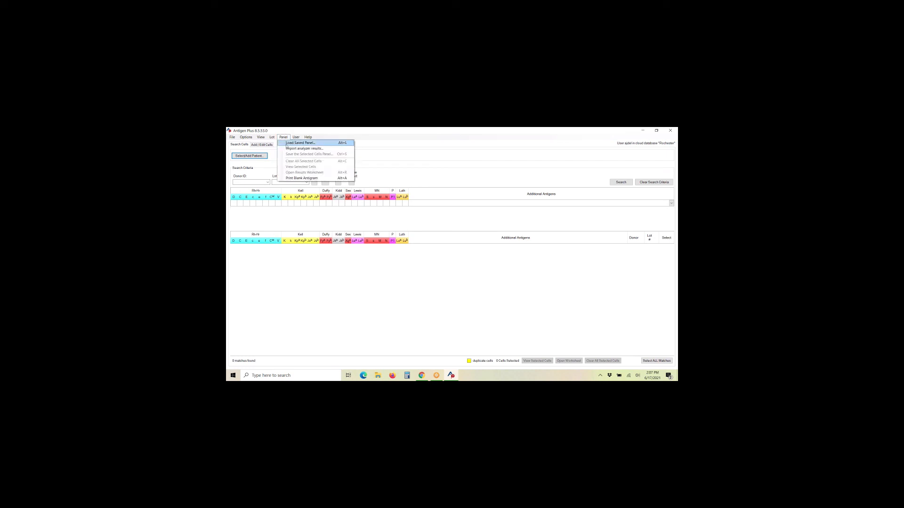
pyautogui.click(288, 148)
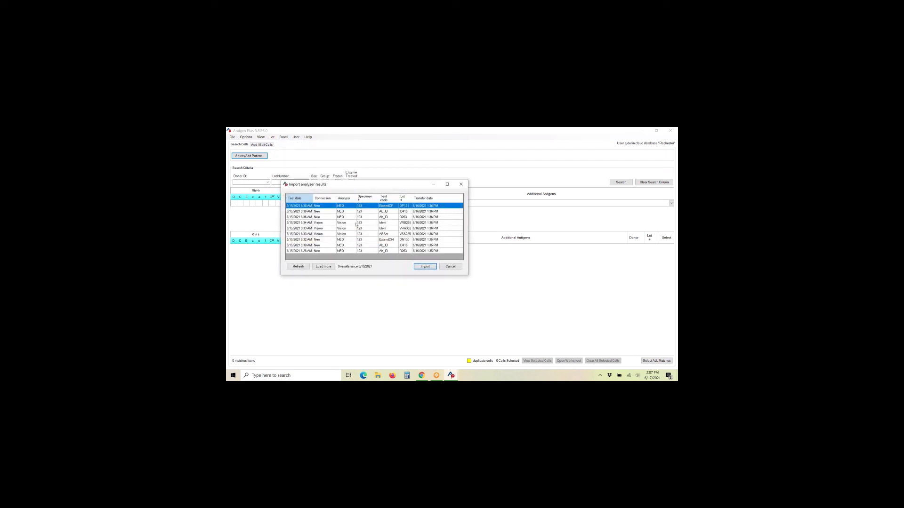
pyautogui.click(357, 224)
pyautogui.click(425, 266)
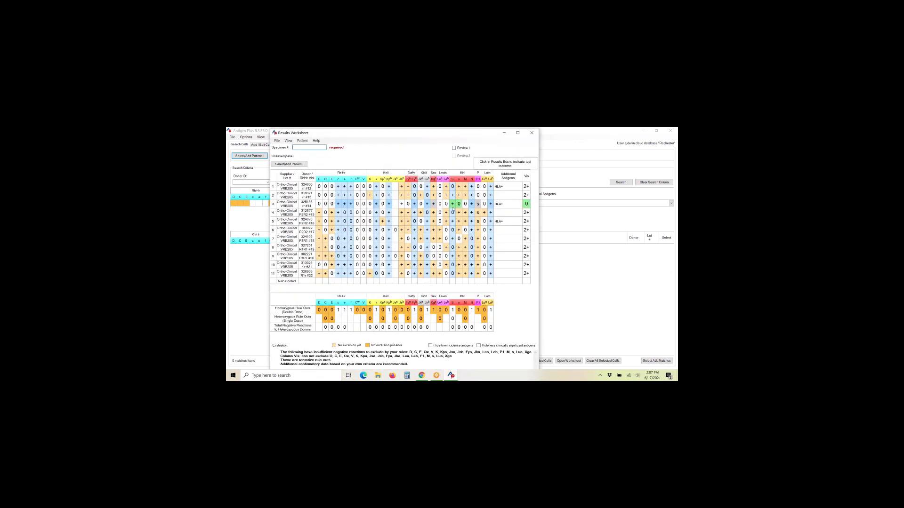
# Assign the existing patient, found by last name, to the imported worksheet and enter the matching specimen number.
pyautogui.click(301, 165)
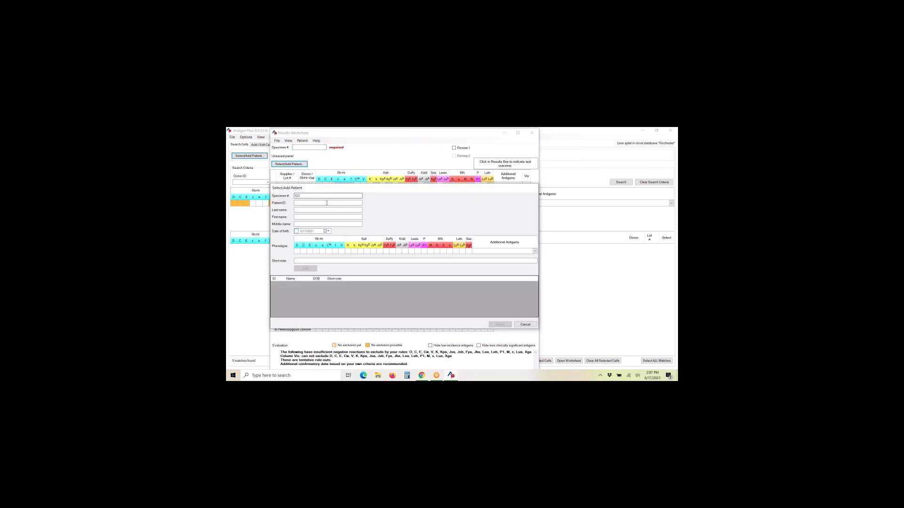
pyautogui.write('doe')
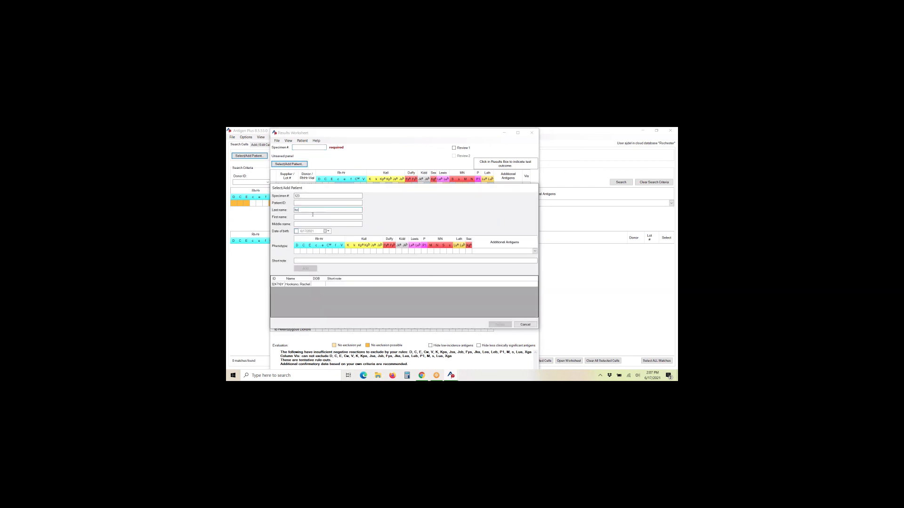
pyautogui.doubleClick(324, 285)
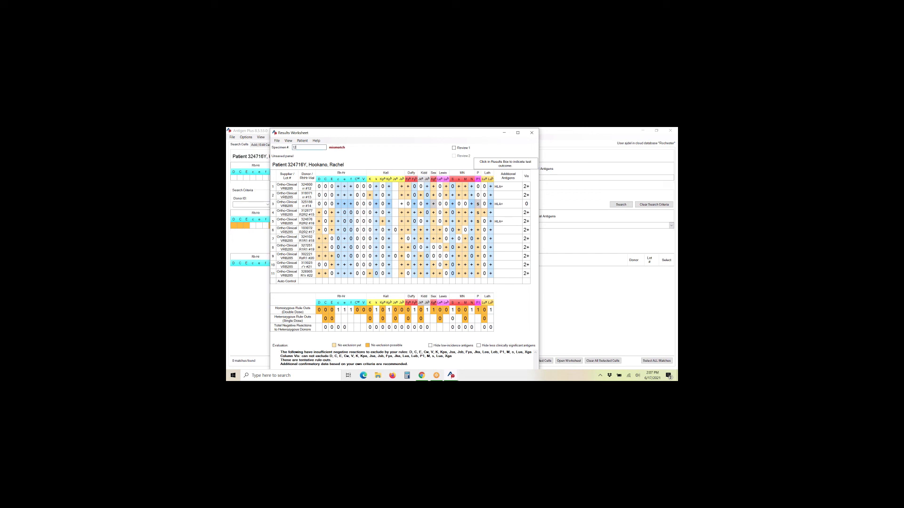
pyautogui.write('3')
# Save the imported panel with the description VRB285.
pyautogui.click(276, 141)
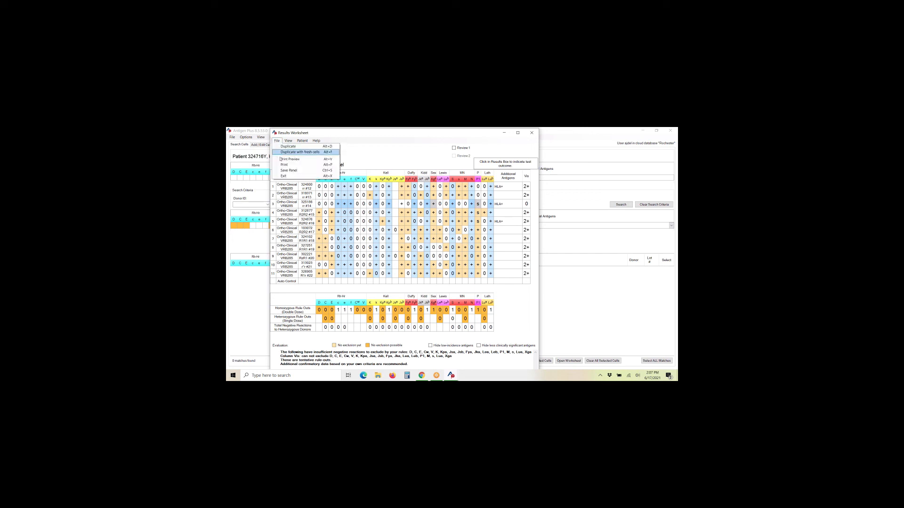
pyautogui.click(282, 170)
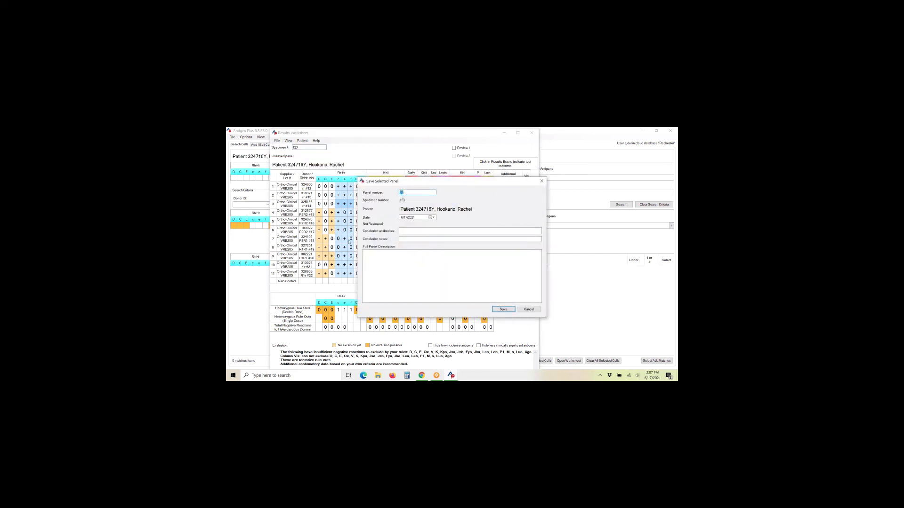
pyautogui.click(379, 258)
pyautogui.write('VRB285')
pyautogui.click(503, 310)
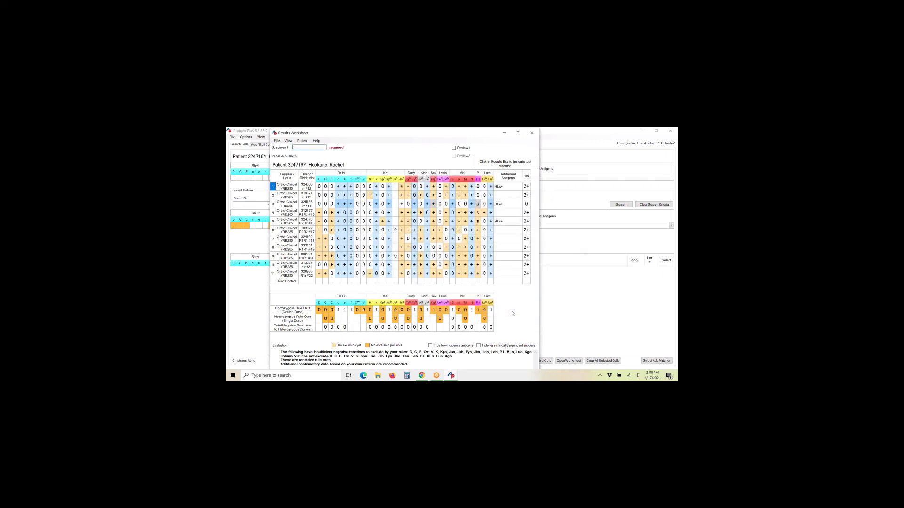
# Close the VRB285 worksheet and the analyzer results list, then reset the search criteria and selected cells.
pyautogui.click(532, 132)
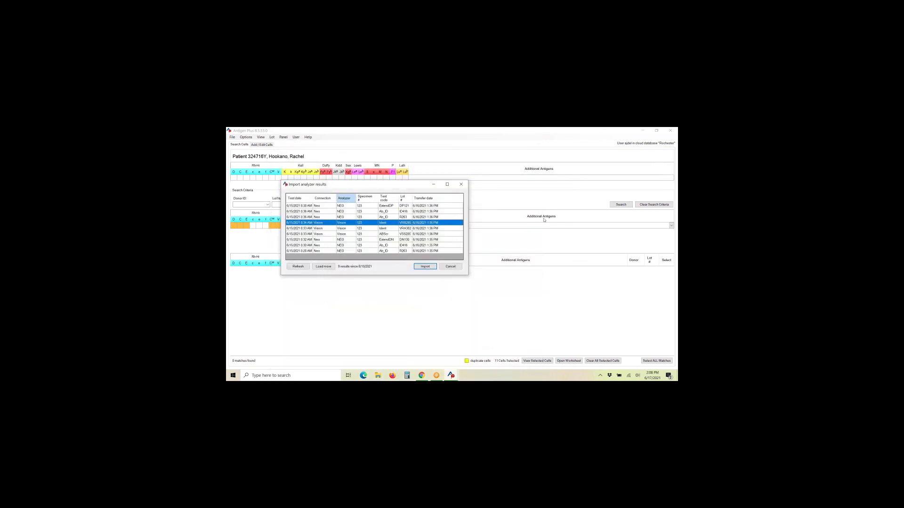
pyautogui.click(461, 185)
pyautogui.click(654, 205)
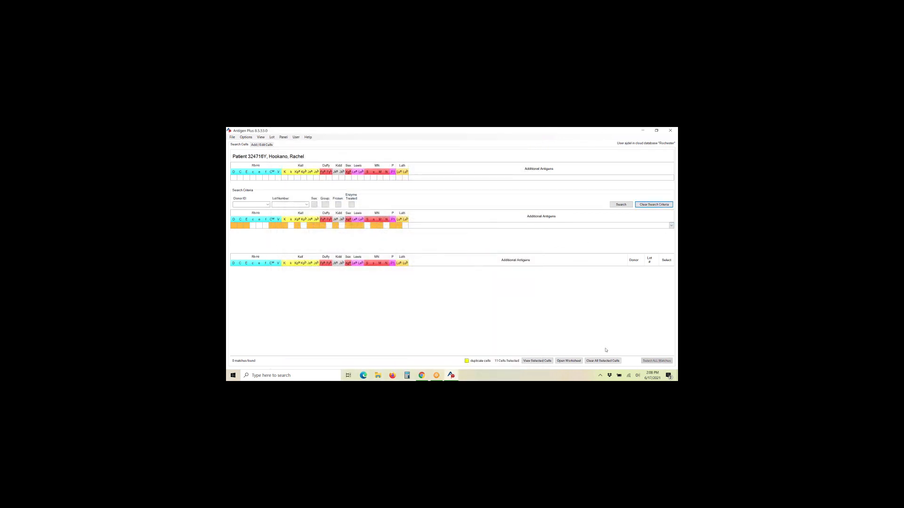
pyautogui.click(600, 361)
# Merge the saved VRB285 panel with the patient's earlier merged screen and panel, and maximize the resulting worksheet.
pyautogui.click(283, 138)
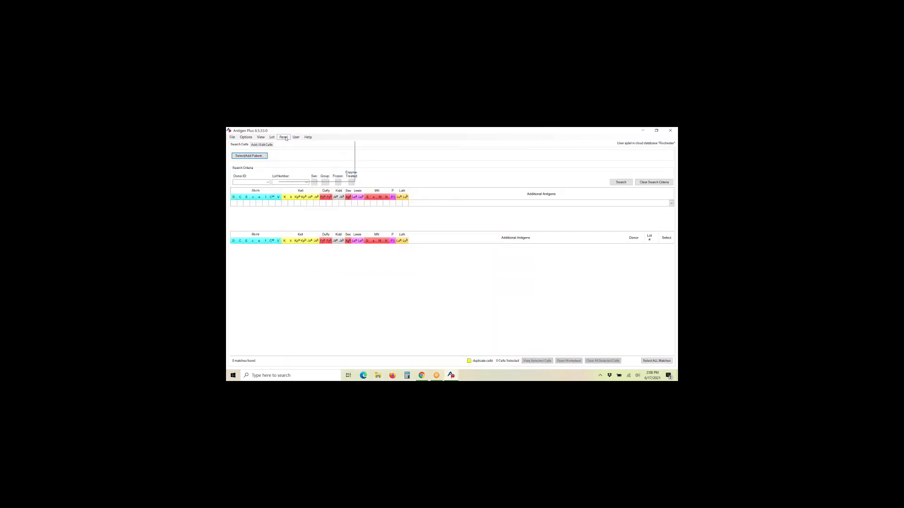
pyautogui.click(298, 143)
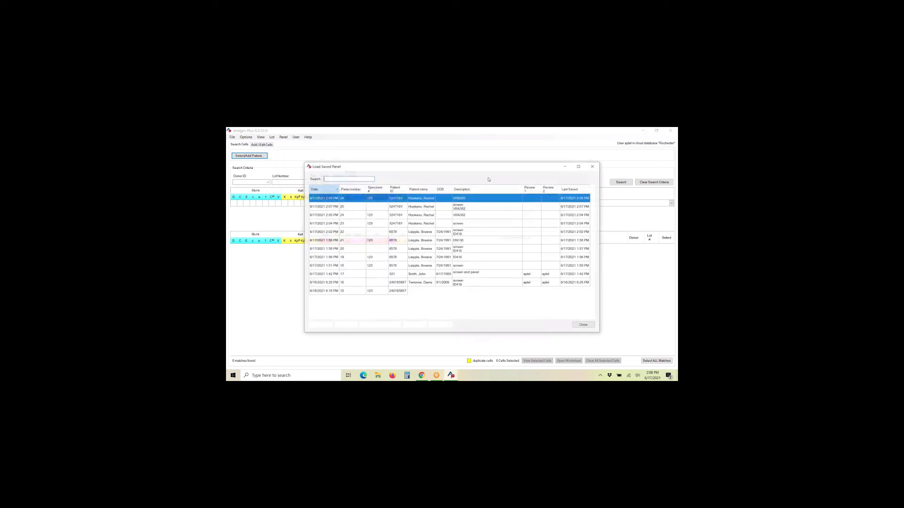
pyautogui.click(494, 199)
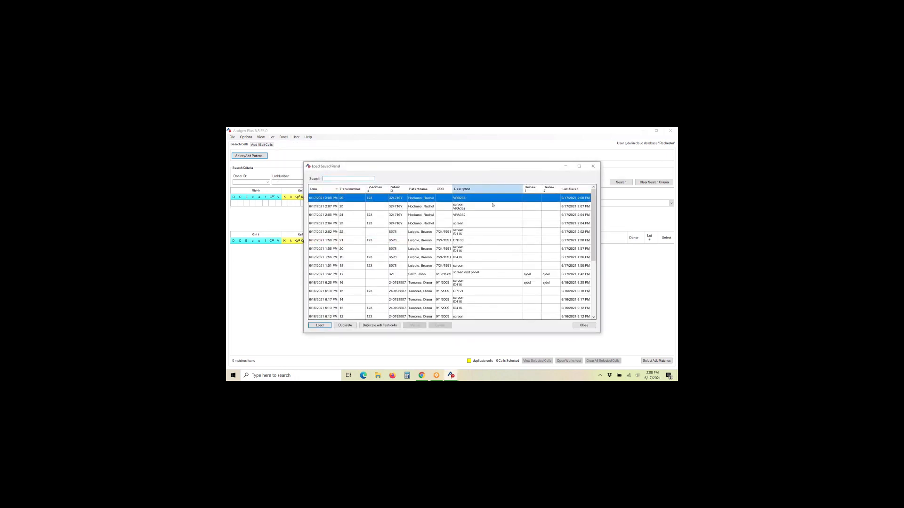
pyautogui.keyDown('ctrl'); pyautogui.click(493, 205); pyautogui.keyUp('ctrl')
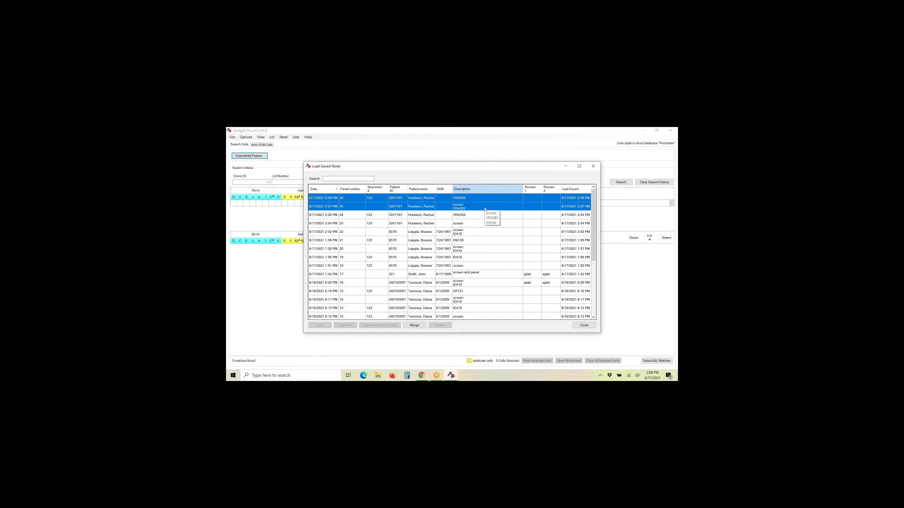
pyautogui.click(421, 327)
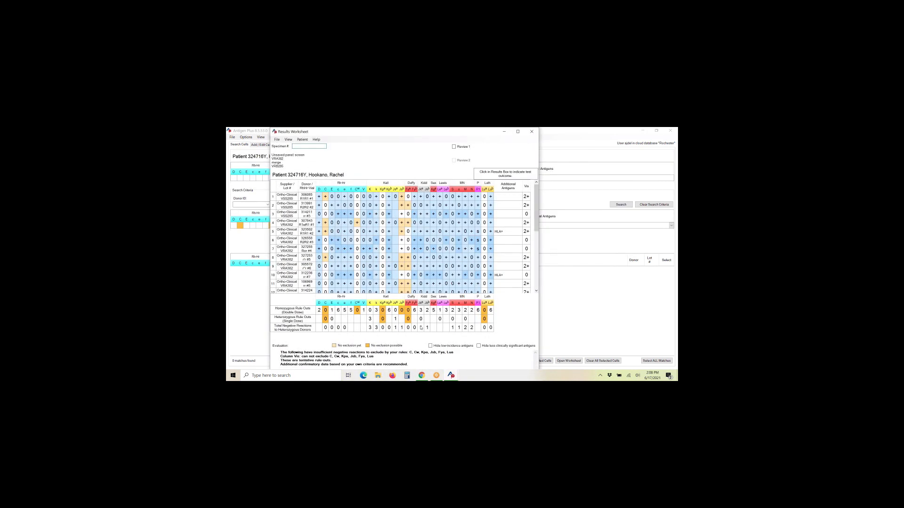
pyautogui.moveTo(354, 132); pyautogui.dragTo(363, 144)
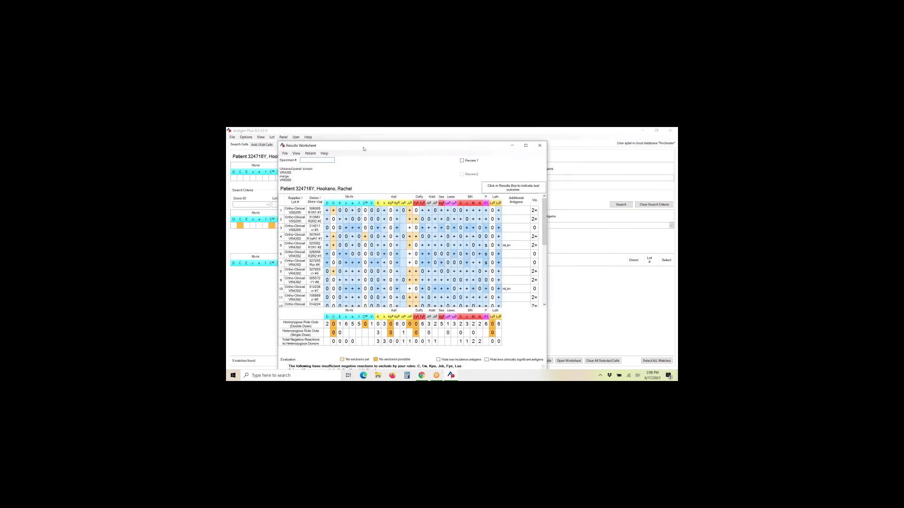
pyautogui.click(527, 143)
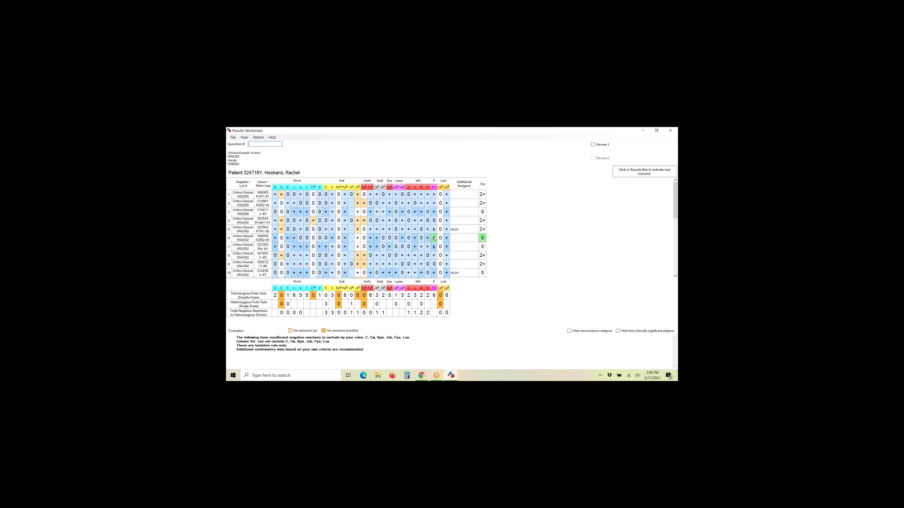
# Review all cells of the three-part merged worksheet and hide low-incidence antigens from its evaluation.
pyautogui.scroll(-5, 370, 234)
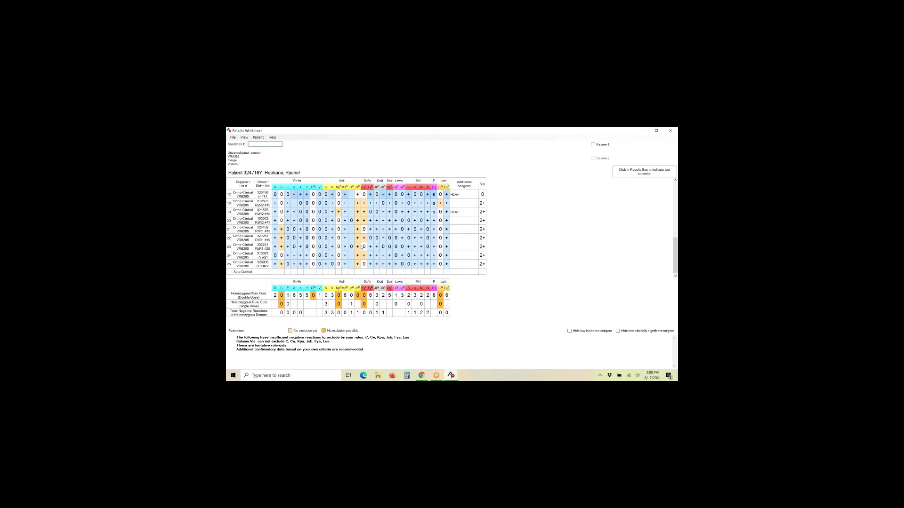
pyautogui.scroll(5, 363, 248)
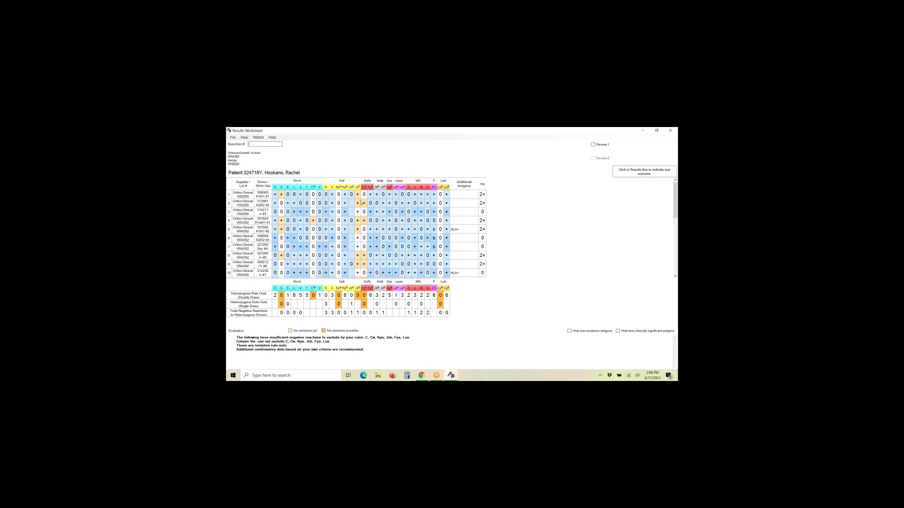
pyautogui.click(570, 331)
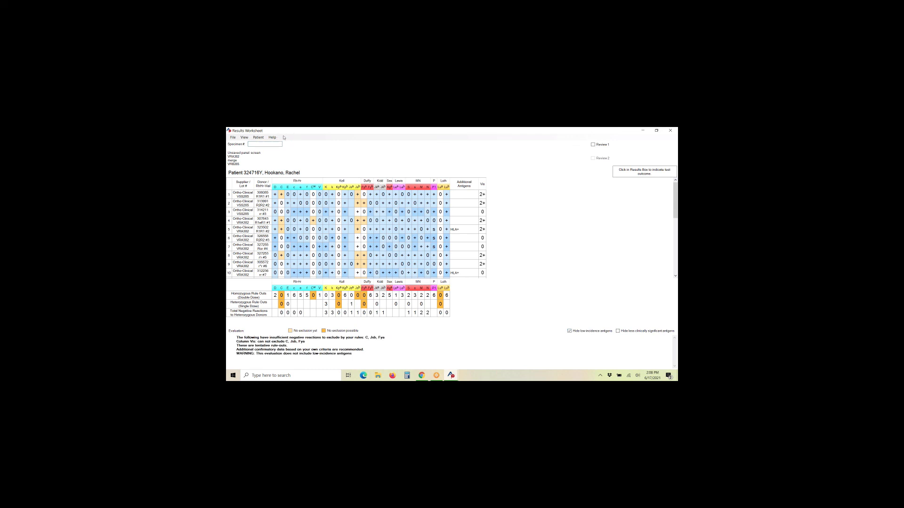
# Close the worksheet and search for cells with C 0, Jsa 0, Jsb + and Fya 0.
pyautogui.moveTo(350, 131); pyautogui.dragTo(334, 151)
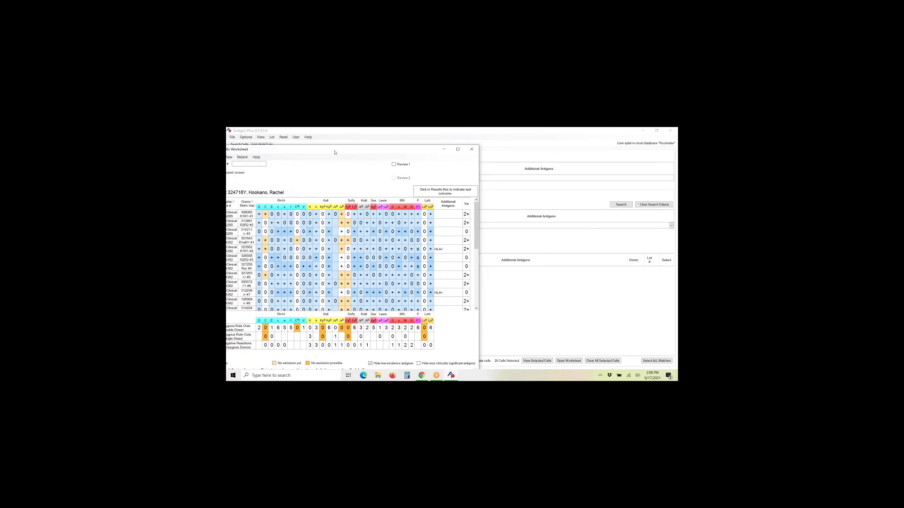
pyautogui.click(468, 151)
pyautogui.click(239, 226)
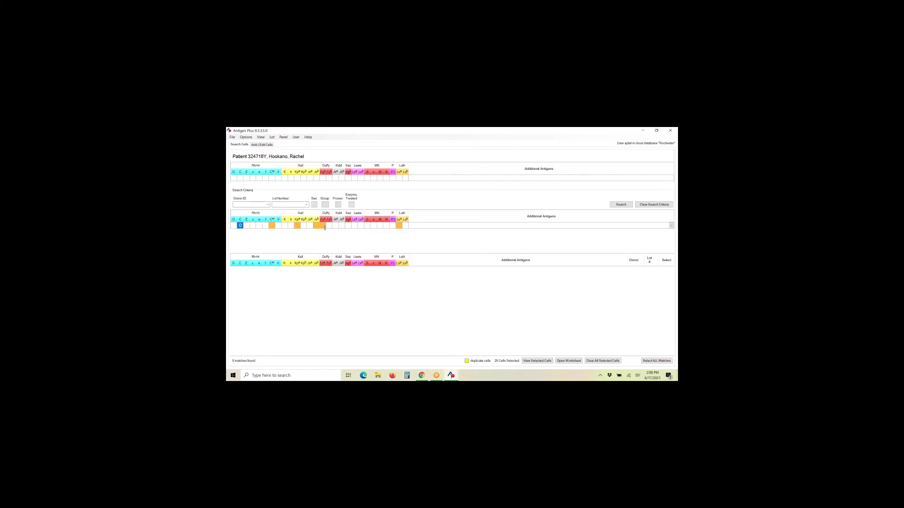
pyautogui.click(316, 226)
pyautogui.write('+')
pyautogui.click(620, 206)
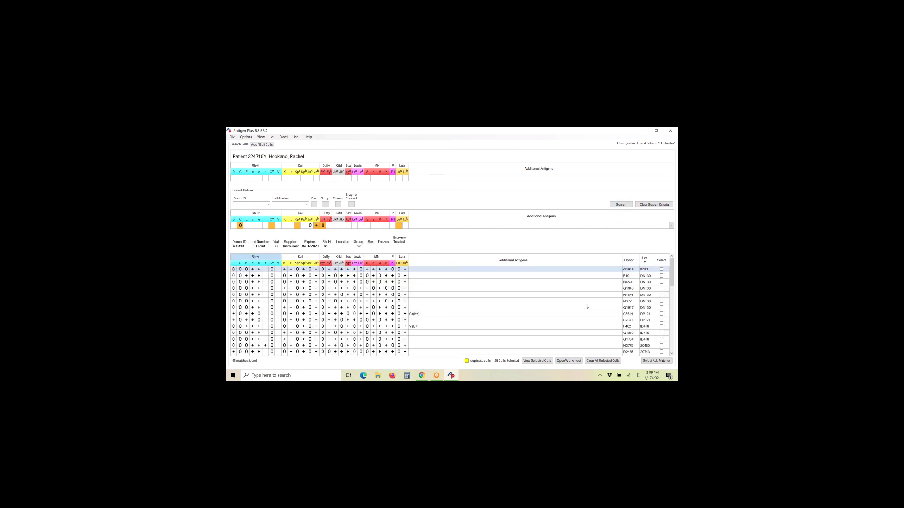
# Look through the matching cells and select the Ortho cell from lot VRC285, vial 7.
pyautogui.scroll(-3, 595, 305)
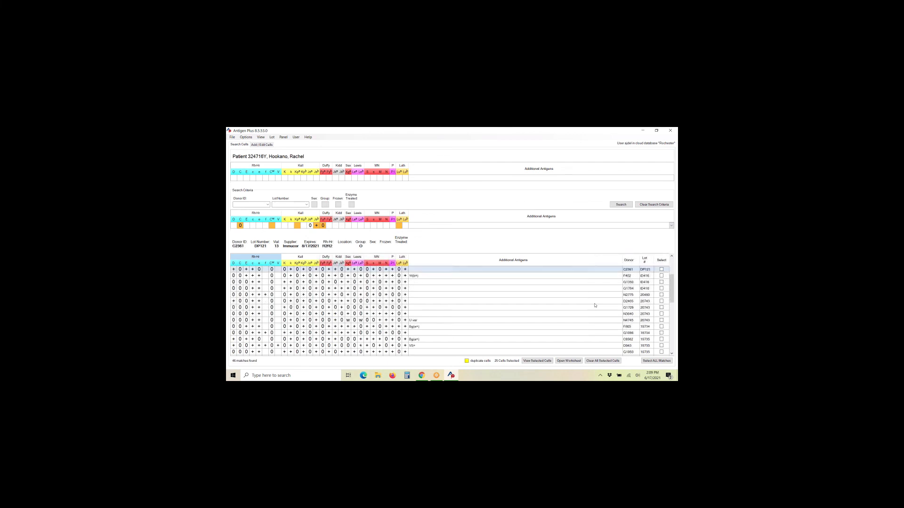
pyautogui.scroll(-3, 595, 307)
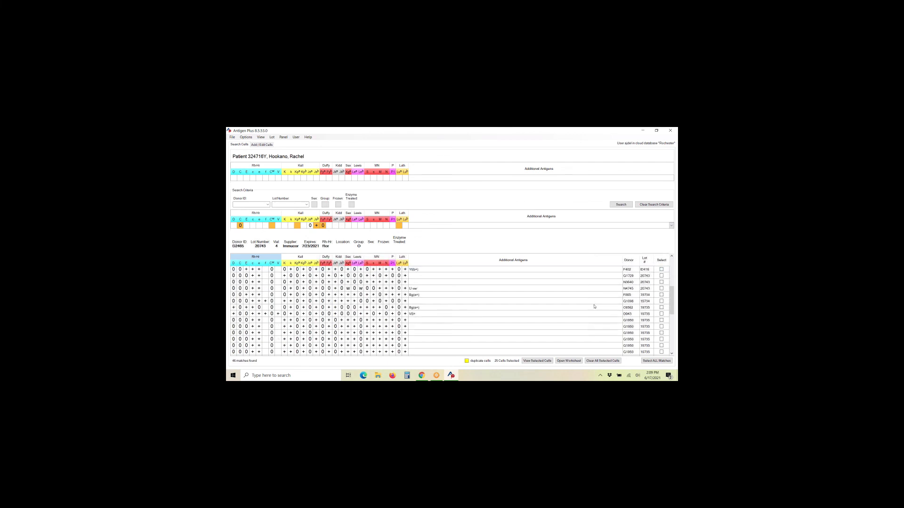
pyautogui.scroll(-3, 598, 306)
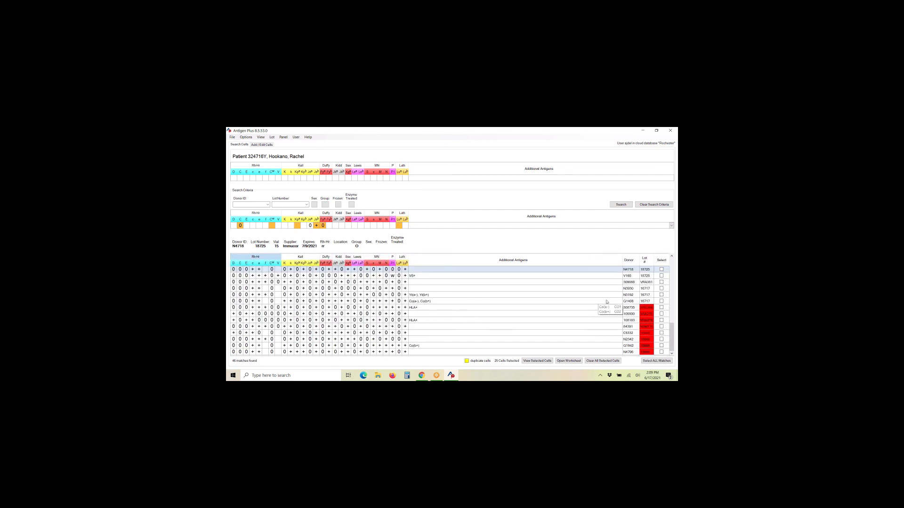
pyautogui.click(621, 277)
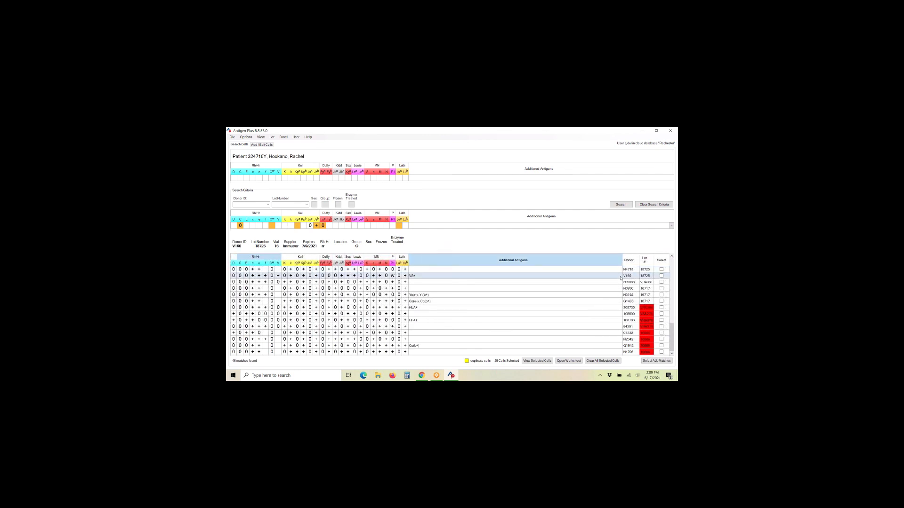
pyautogui.scroll(3, 619, 281)
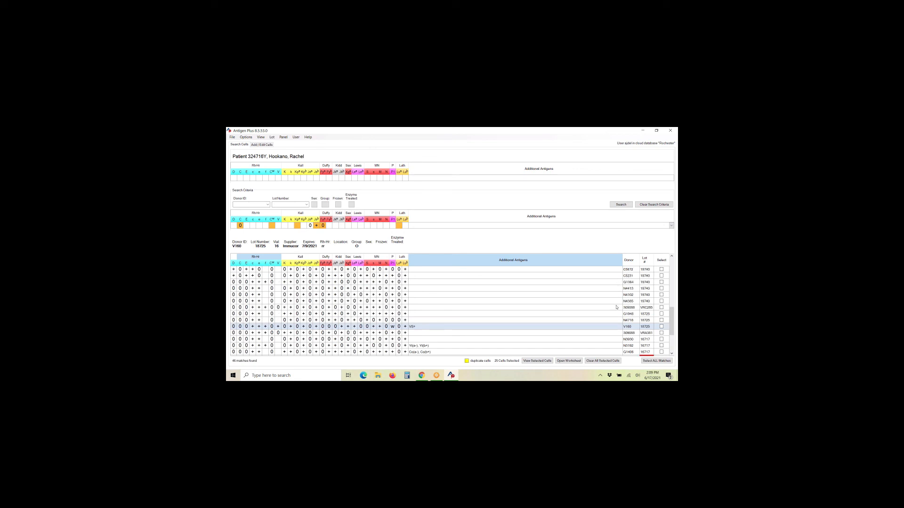
pyautogui.click(615, 308)
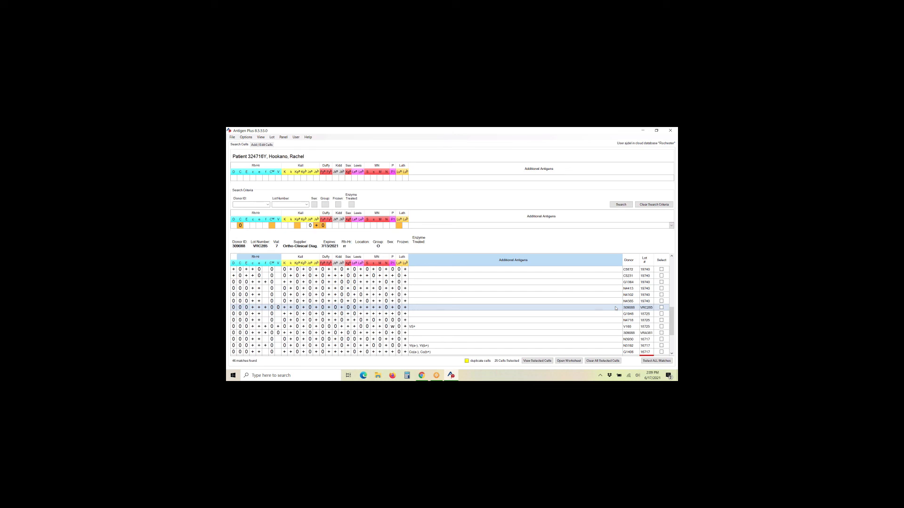
pyautogui.click(661, 308)
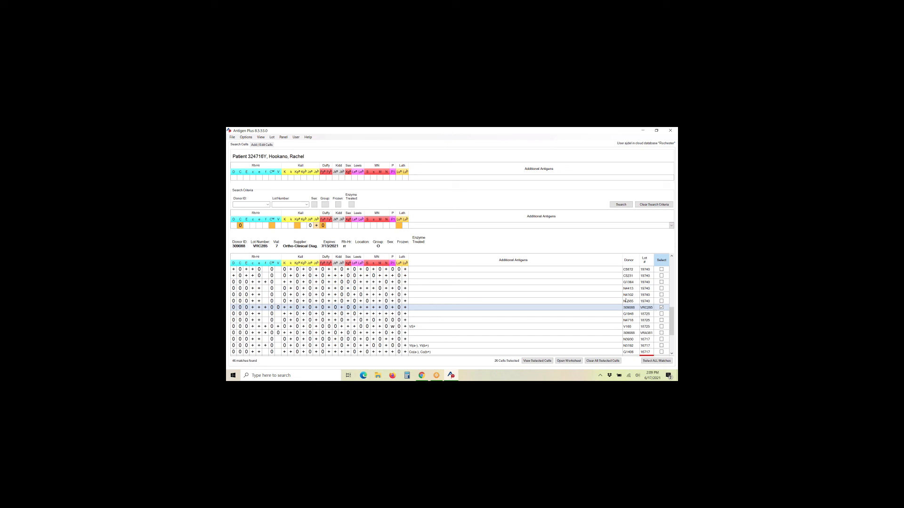
# Open the worksheet with the selected cell, maximize it, and select the VRC285 cell's Vis result.
pyautogui.click(568, 361)
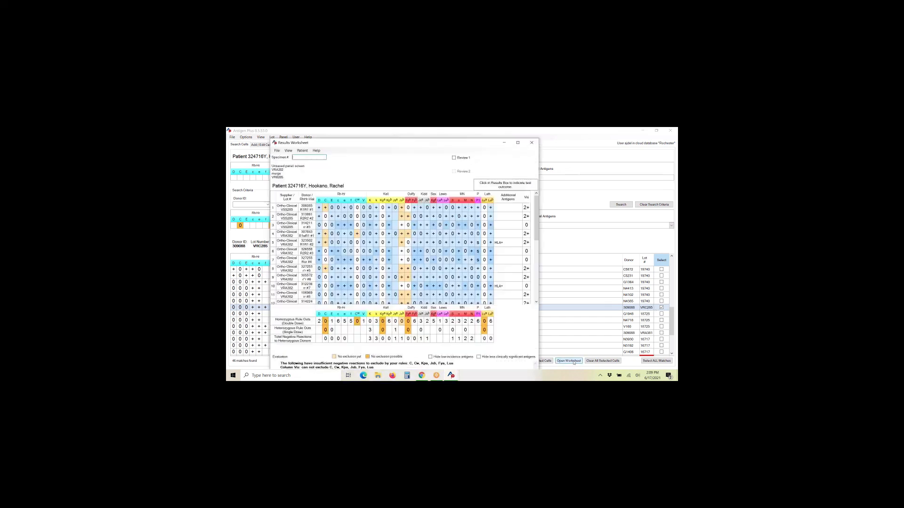
pyautogui.click(518, 142)
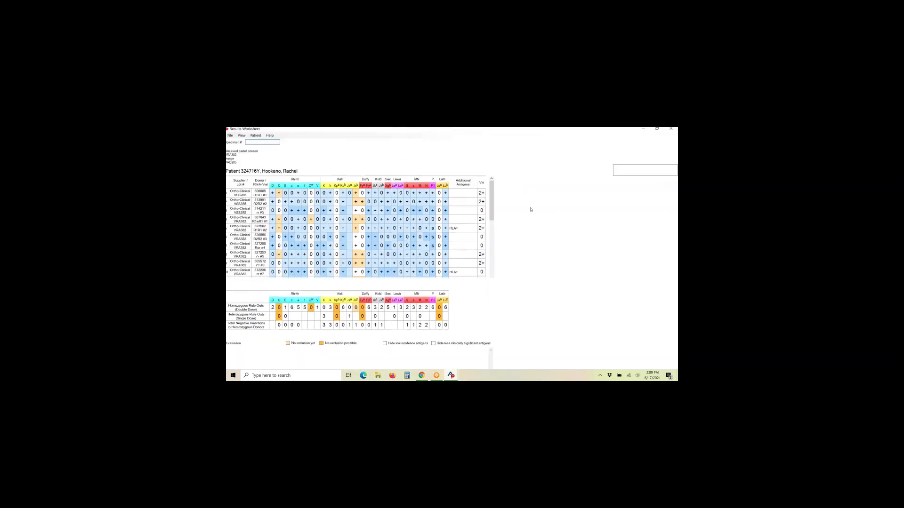
pyautogui.scroll(-6, 480, 270)
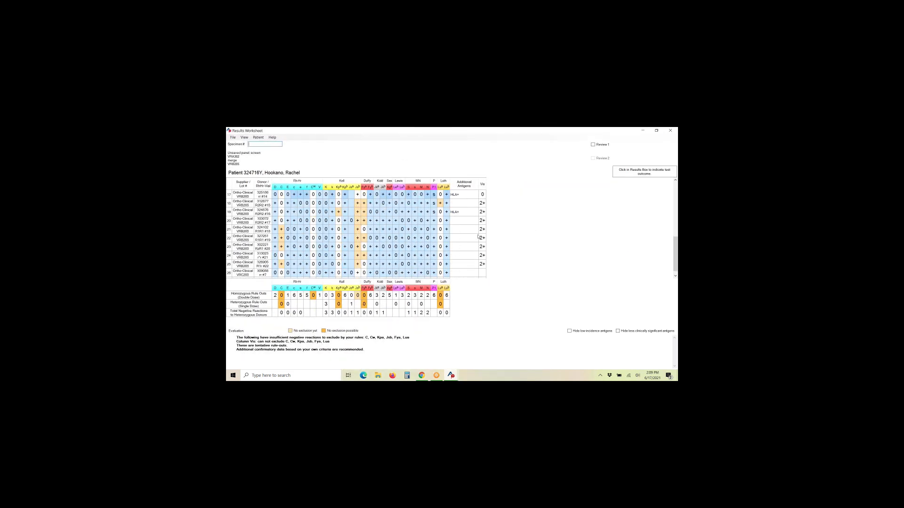
pyautogui.click(482, 264)
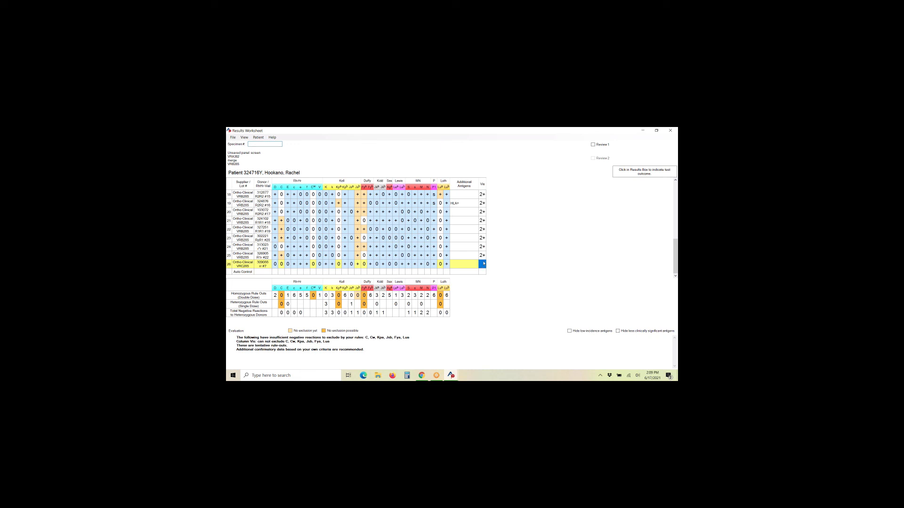
# Add an IAT result column to the worksheet with the abbreviation Gel and the description 15' Gel IAT.
pyautogui.scroll(6, 483, 226)
pyautogui.rightClick(484, 186)
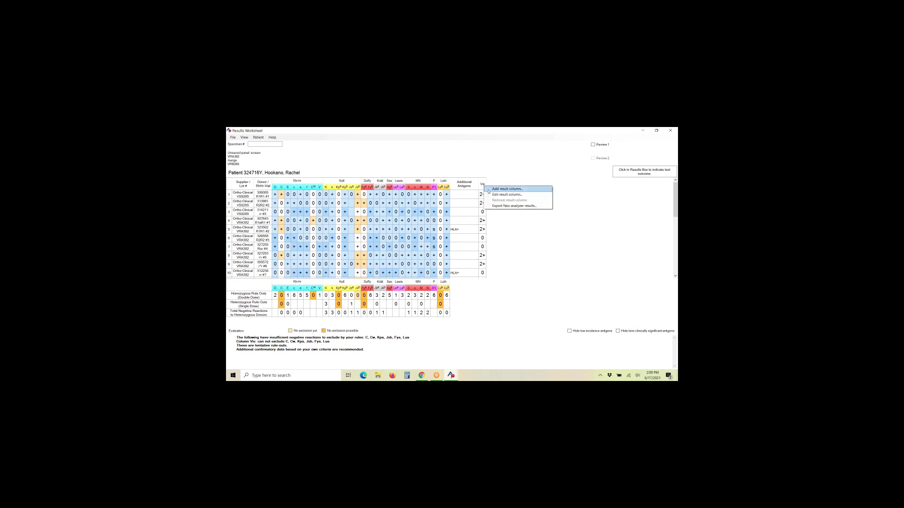
pyautogui.click(489, 190)
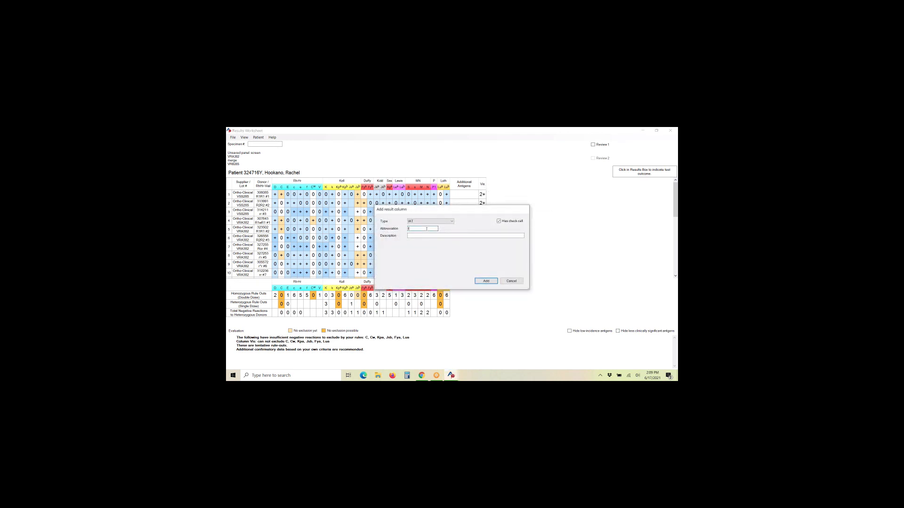
pyautogui.press('BackSpace')
pyautogui.write('Gel')
pyautogui.click(486, 281)
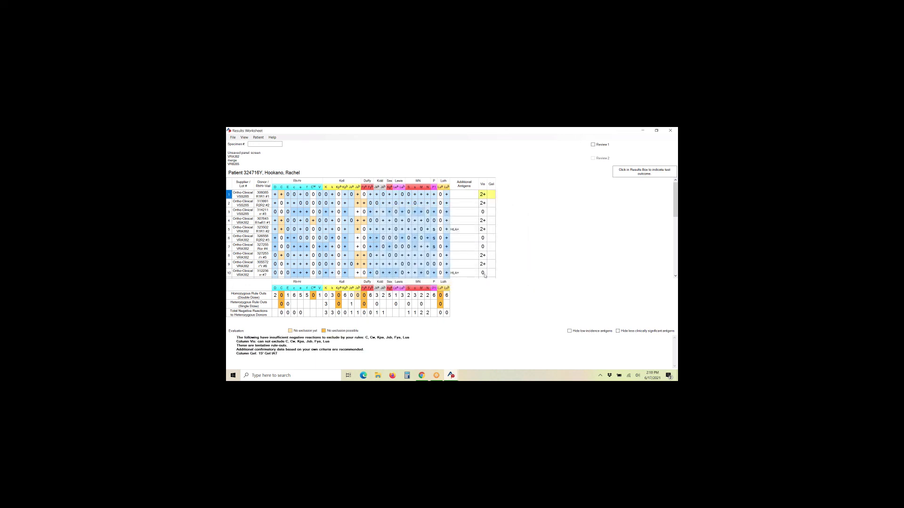
# Try to enter a Gel result of 0 for the VRC285 cell.
pyautogui.scroll(-5, 482, 256)
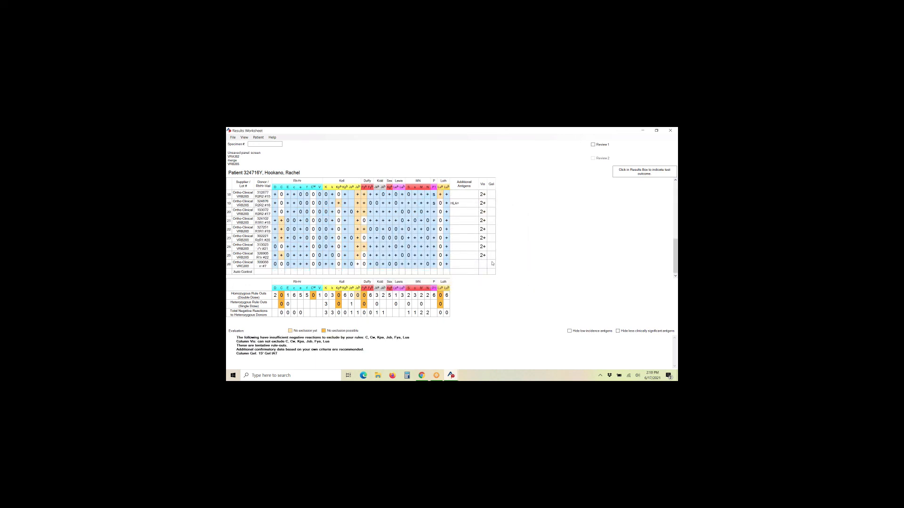
pyautogui.click(494, 264)
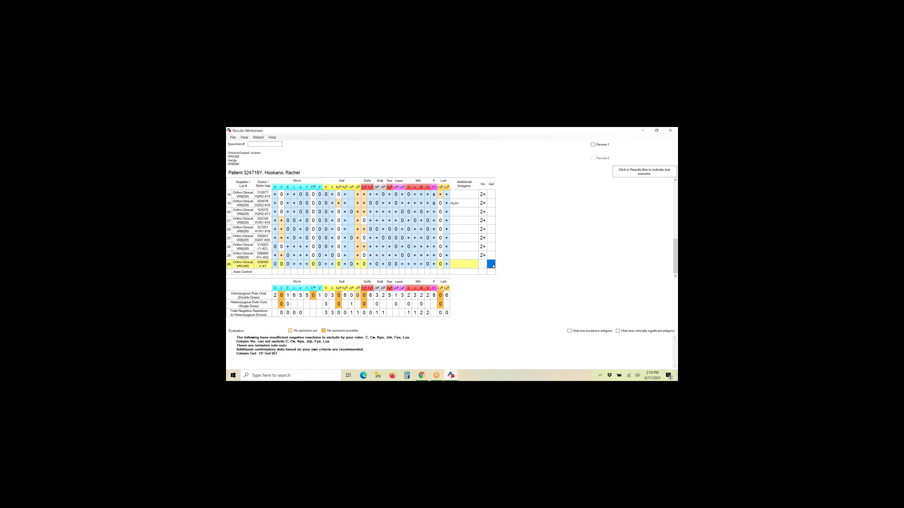
pyautogui.click(494, 265)
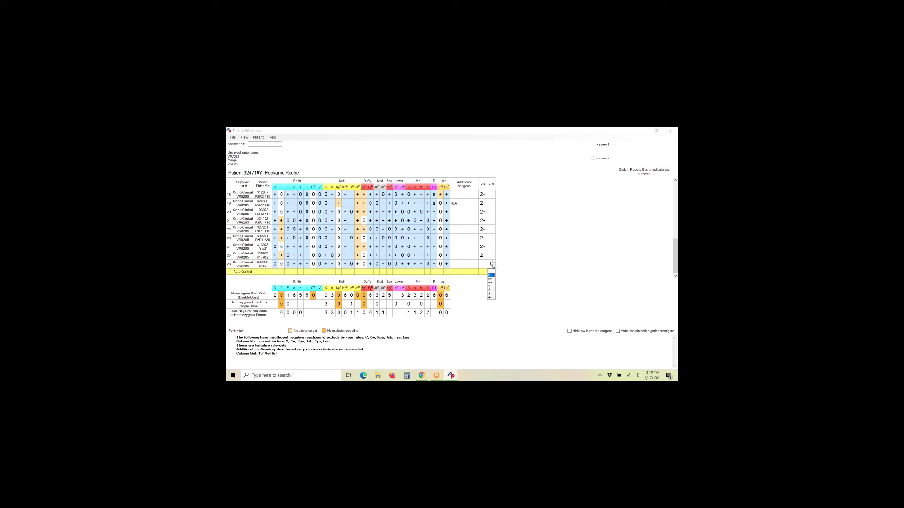
pyautogui.click(493, 265)
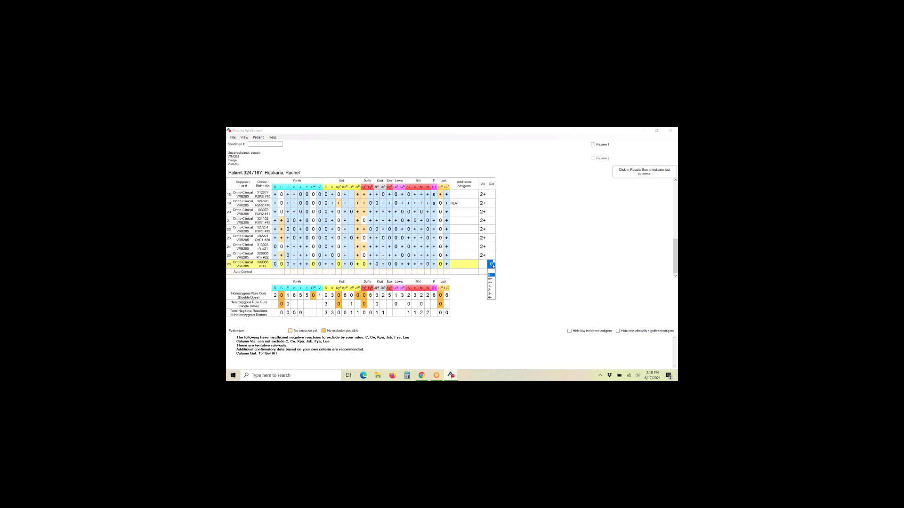
pyautogui.click(490, 275)
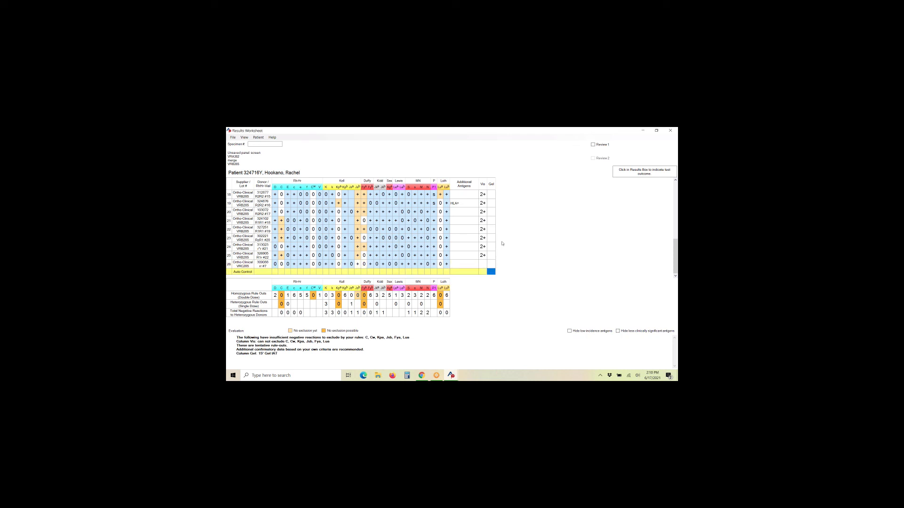
# Resave the Gel column's settings and enter Gel results of 0 for the VRC285 cell and the auto control.
pyautogui.rightClick(493, 187)
pyautogui.click(501, 195)
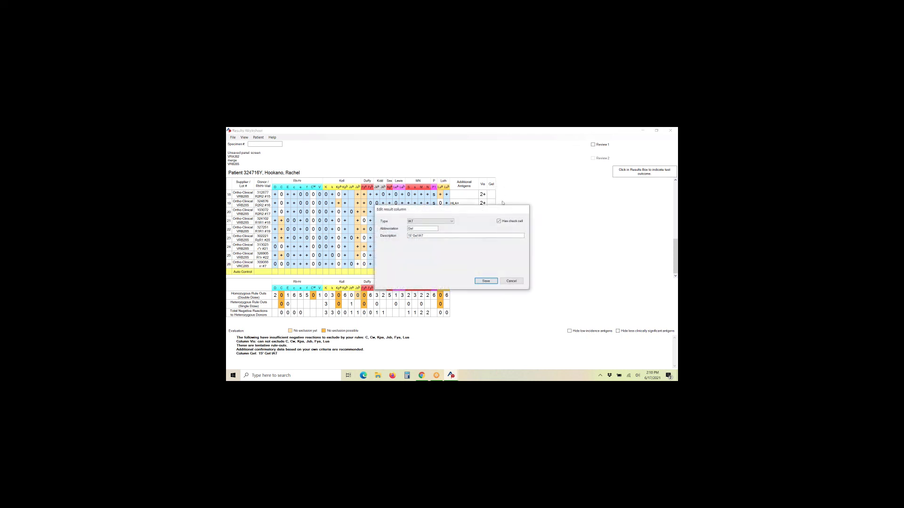
pyautogui.click(485, 281)
pyautogui.click(492, 265)
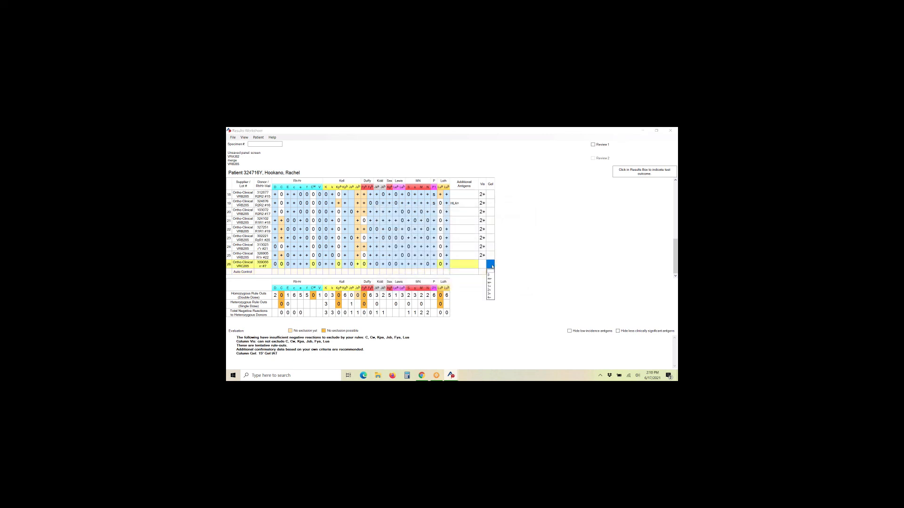
pyautogui.click(490, 275)
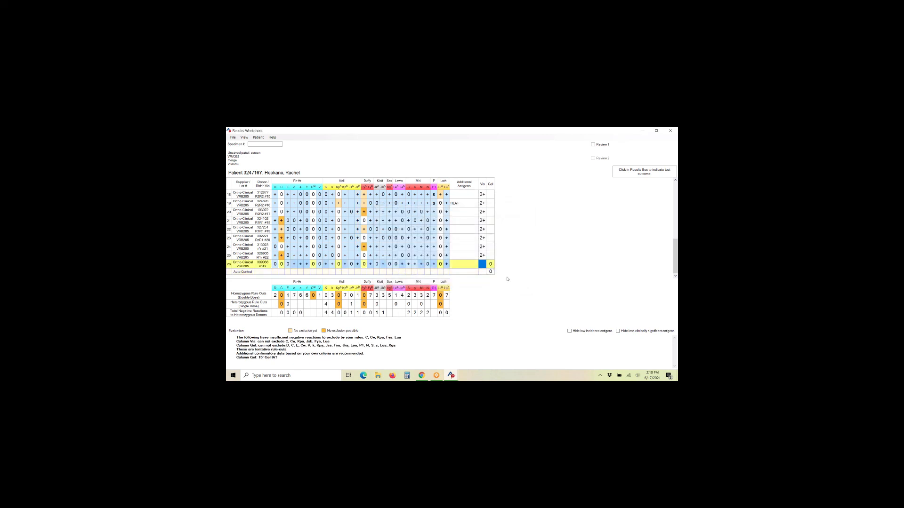
# Check the evaluation with low-incidence antigens hidden, show them again, and review all cells for C and Fya reactivity.
pyautogui.click(570, 332)
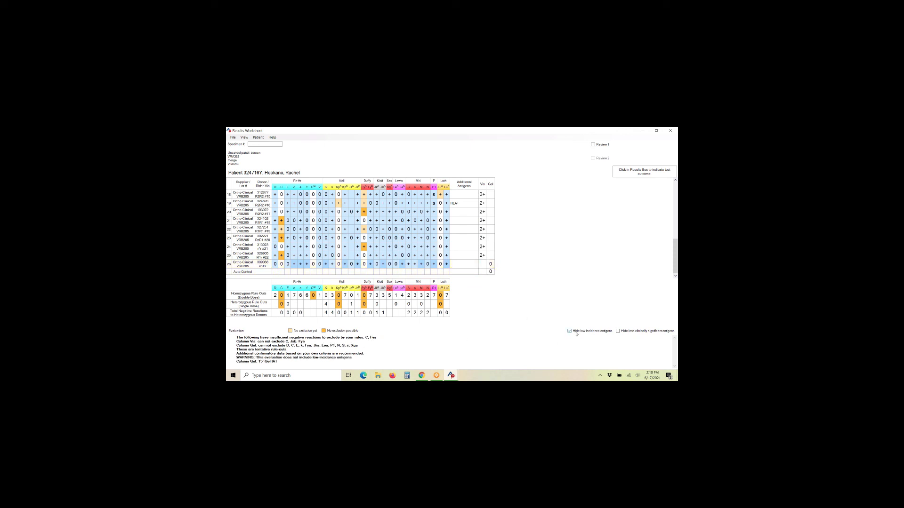
pyautogui.click(569, 332)
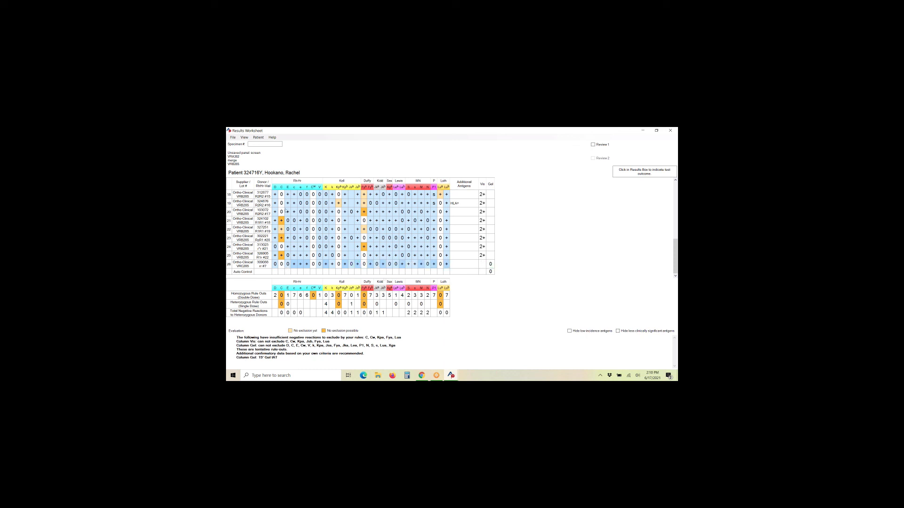
pyautogui.scroll(6, 284, 212)
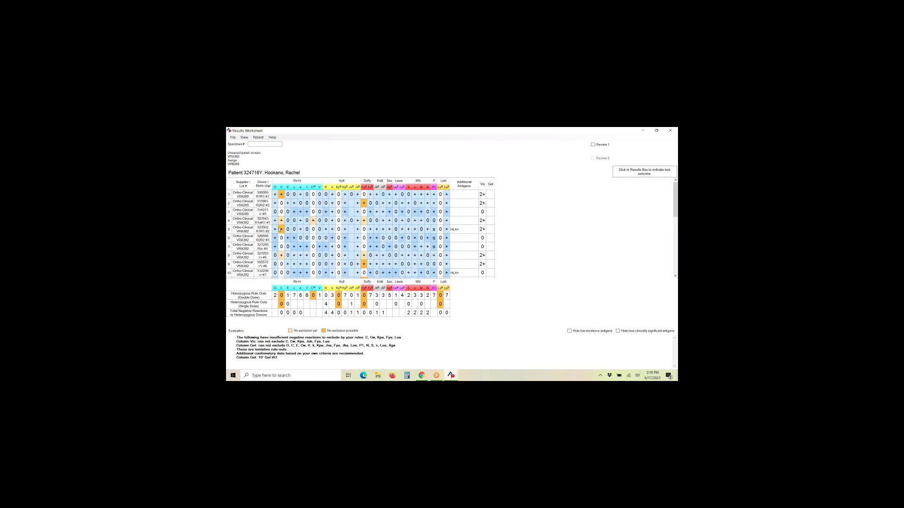
pyautogui.scroll(-3, 281, 232)
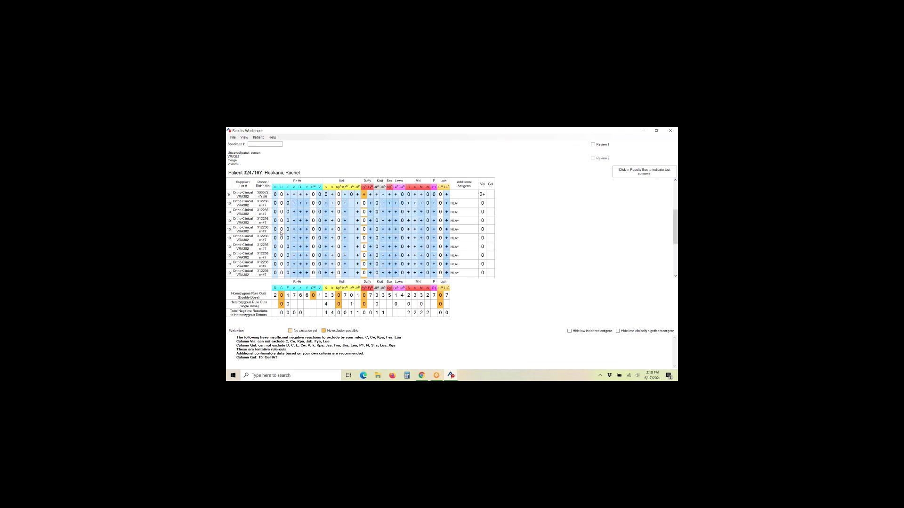
pyautogui.scroll(-3, 281, 233)
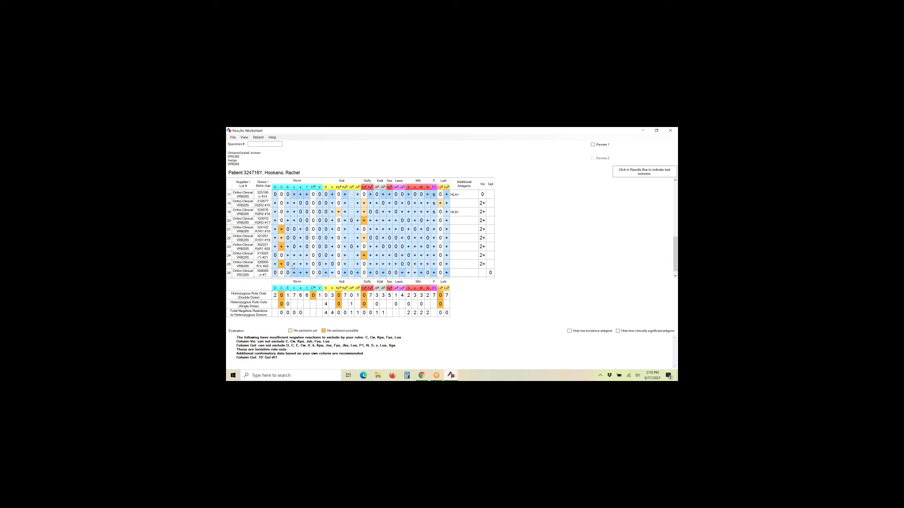
pyautogui.scroll(-1, 293, 266)
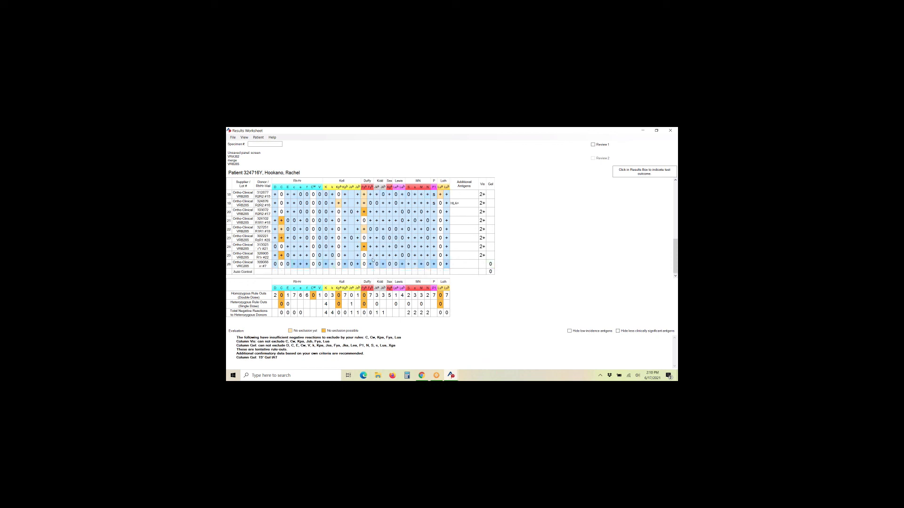
pyautogui.scroll(3, 372, 257)
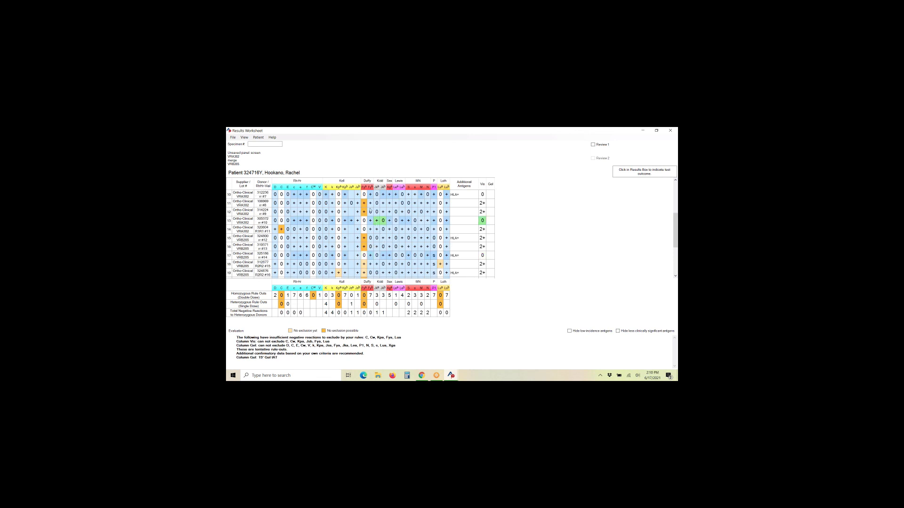
pyautogui.scroll(3, 364, 214)
pyautogui.scroll(1, 384, 216)
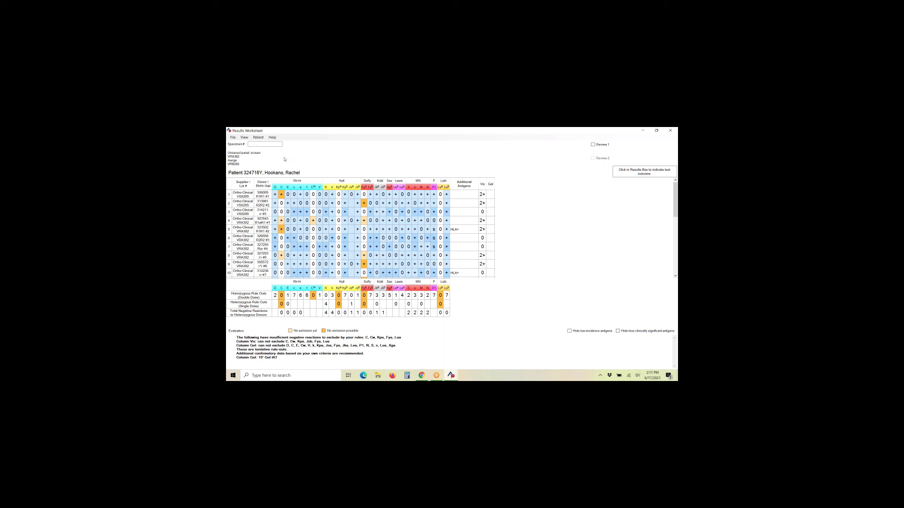
# Record the patient's phenotype as 0 for C and 0 for Fya, with Antigen Type as the reason for the edit.
pyautogui.click(234, 138)
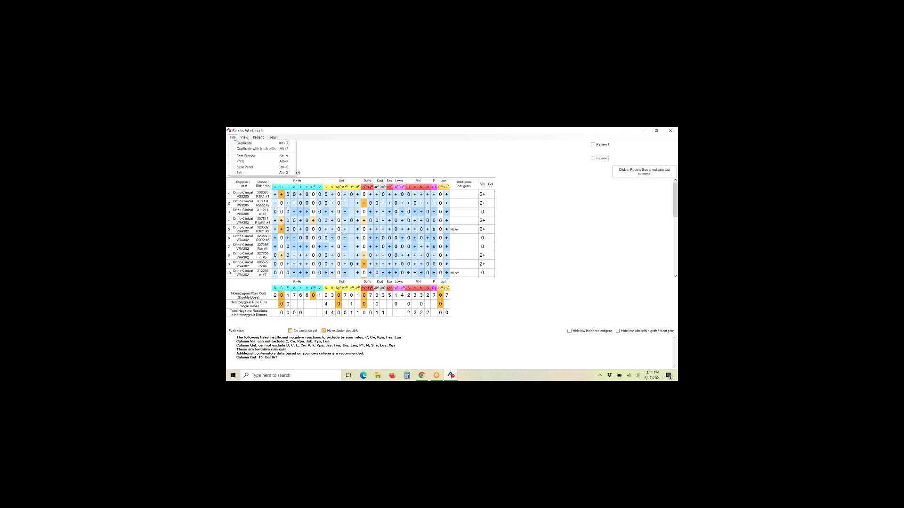
pyautogui.click(329, 165)
pyautogui.rightClick(291, 173)
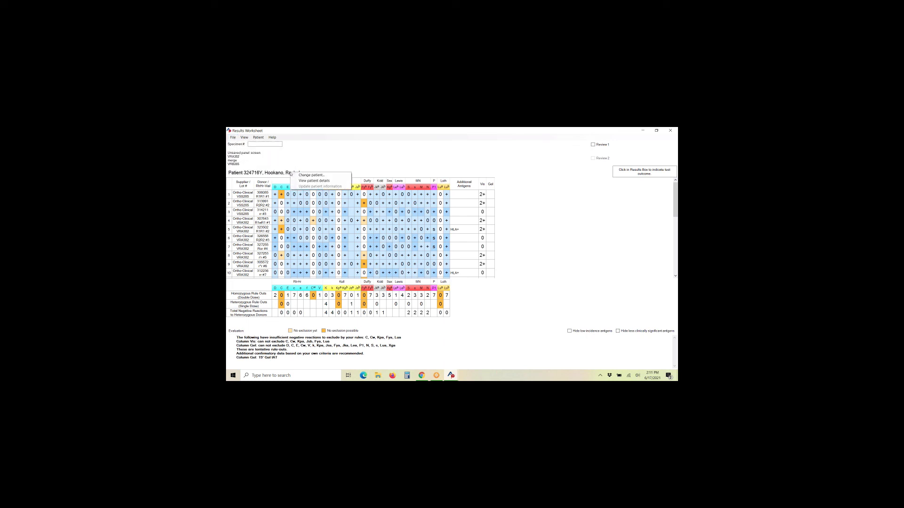
pyautogui.click(304, 181)
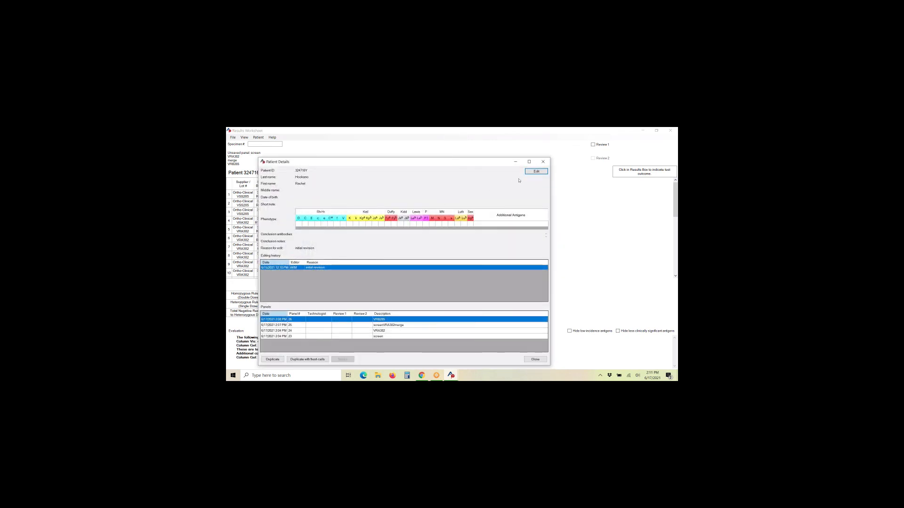
pyautogui.press('Return')
pyautogui.click(305, 223)
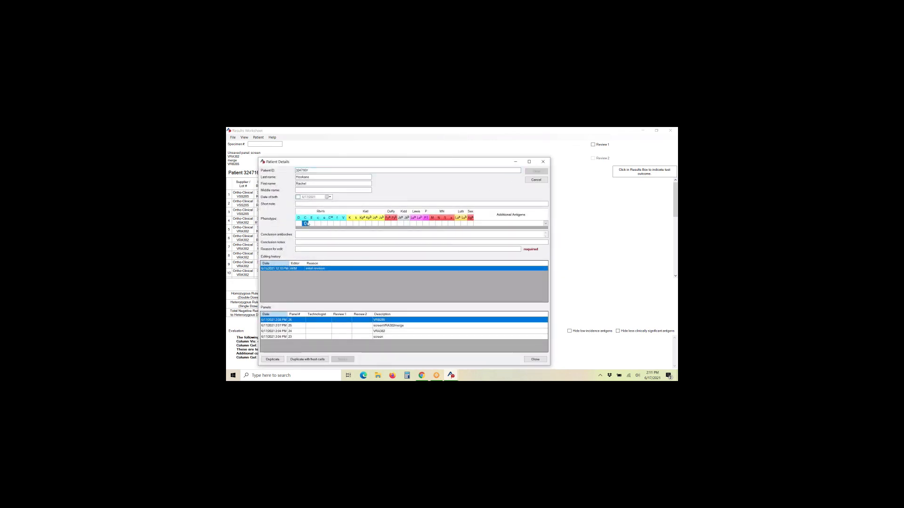
pyautogui.click(387, 223)
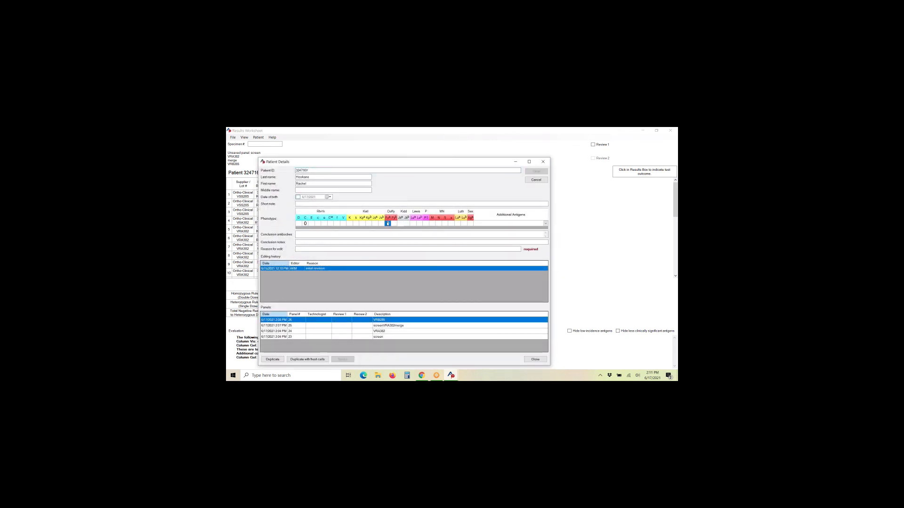
pyautogui.click(305, 249)
pyautogui.write('Antigen Type')
pyautogui.click(534, 172)
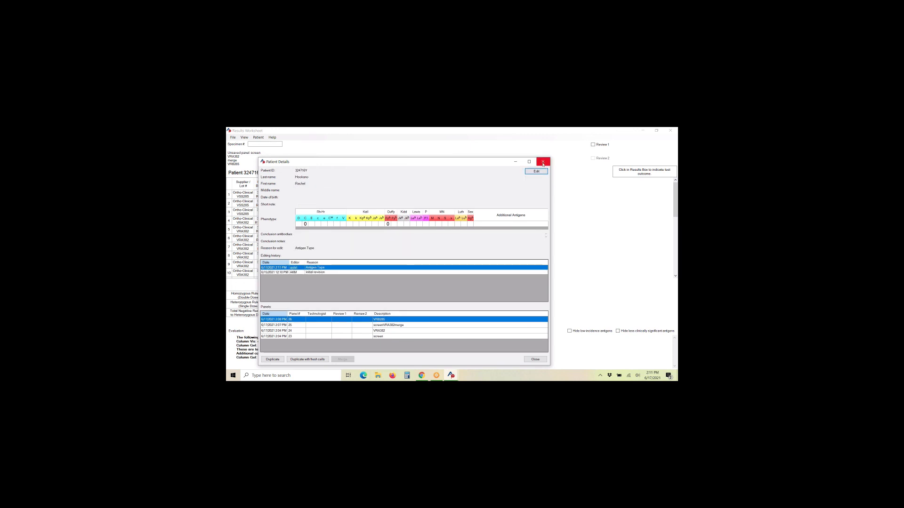
pyautogui.click(543, 162)
pyautogui.rightClick(313, 175)
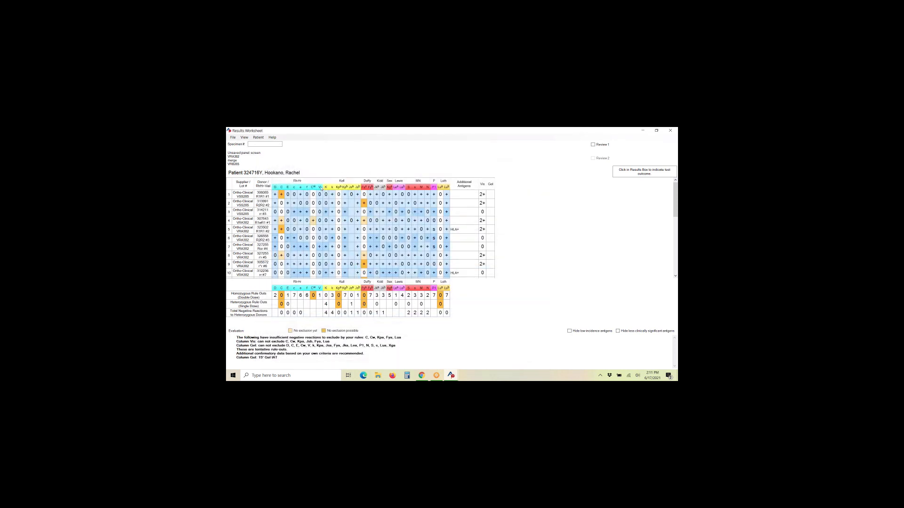
# Start saving the merged panel with anti-C and anti-Fya as conclusion antibodies and add Final to its full description.
pyautogui.click(233, 138)
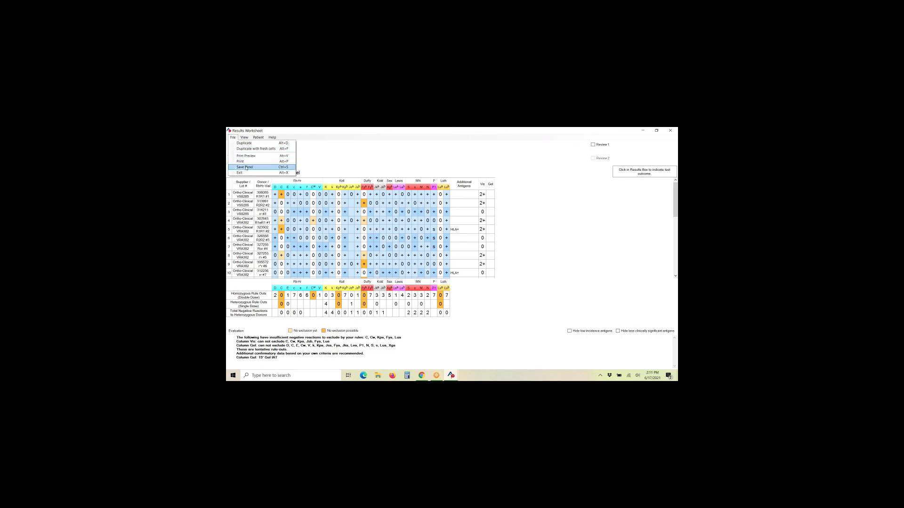
pyautogui.click(245, 168)
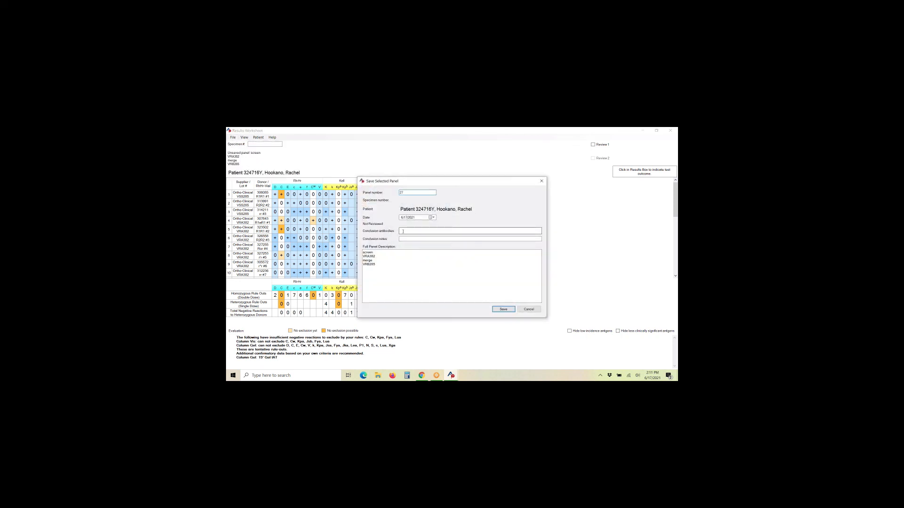
pyautogui.click(403, 232)
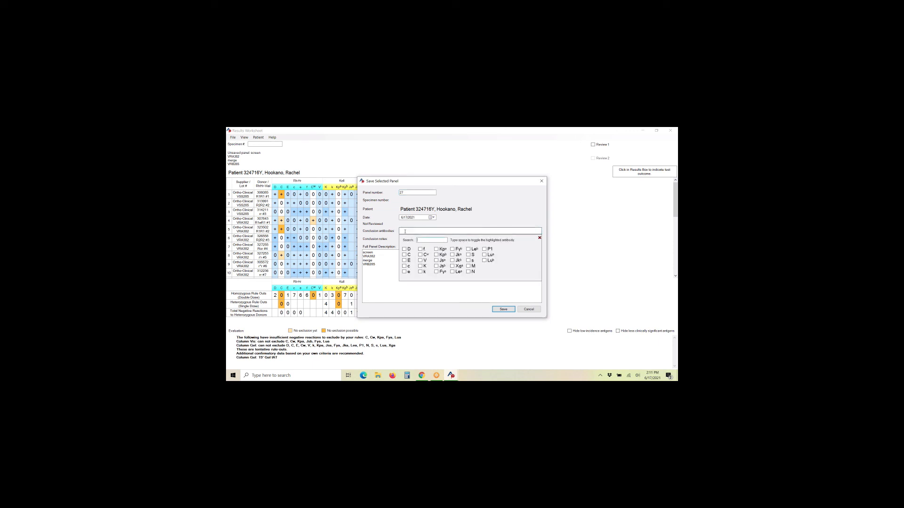
pyautogui.click(405, 255)
pyautogui.click(437, 272)
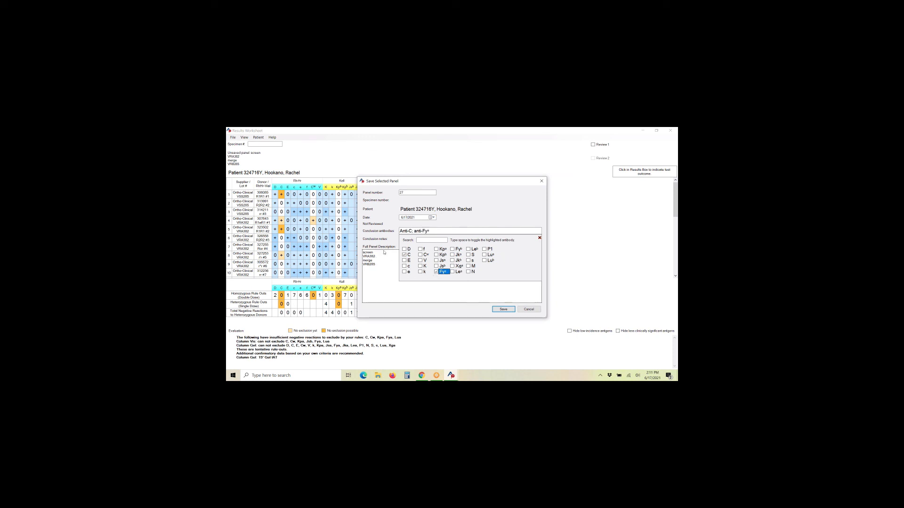
pyautogui.click(385, 267)
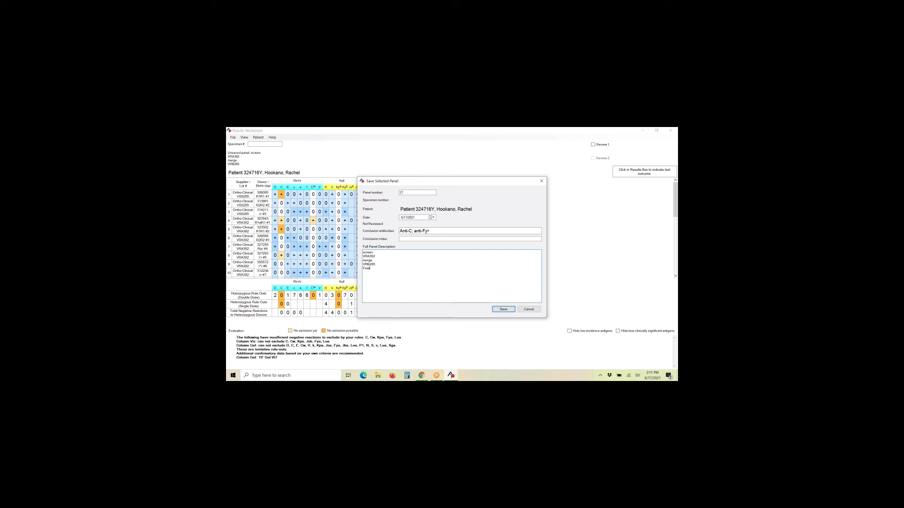
# Add the conclusion note "anti-Jsb excluded with manual Gel" to the panel being saved.
pyautogui.click(406, 240)
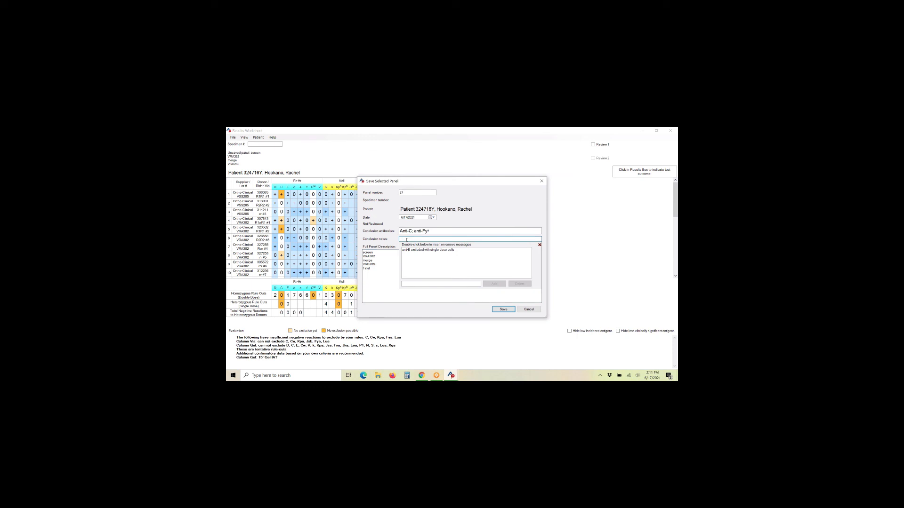
pyautogui.click(459, 252)
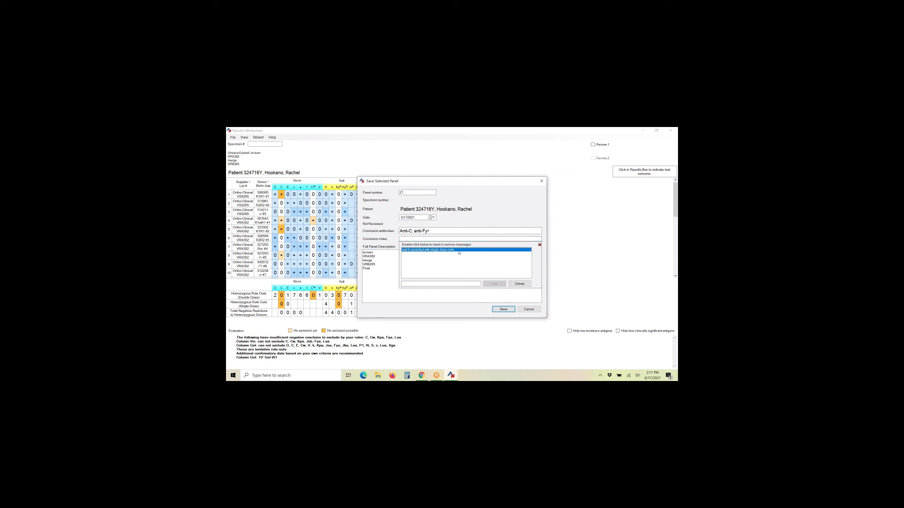
pyautogui.click(419, 284)
pyautogui.write('anti-Jsb excluded with manual Gel')
pyautogui.click(493, 284)
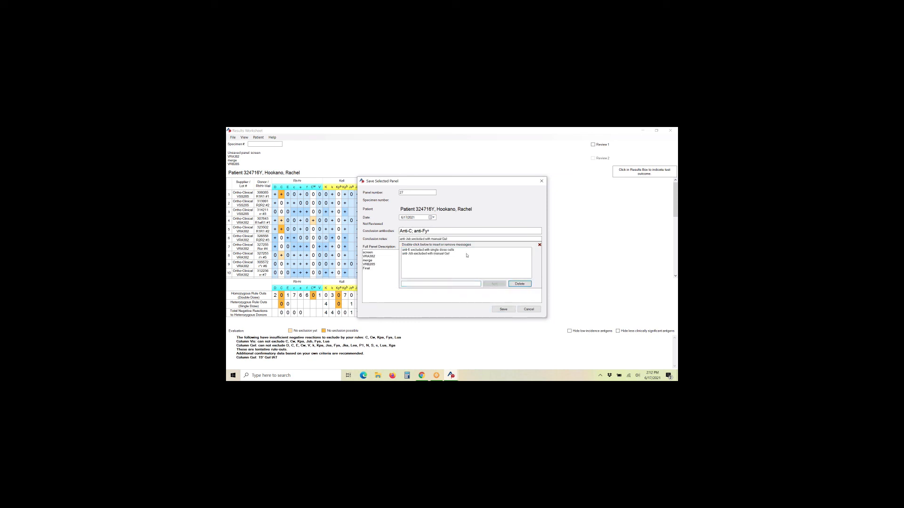
# Delete the stored note message about exclusion with single dose cells and save the panel.
pyautogui.click(519, 284)
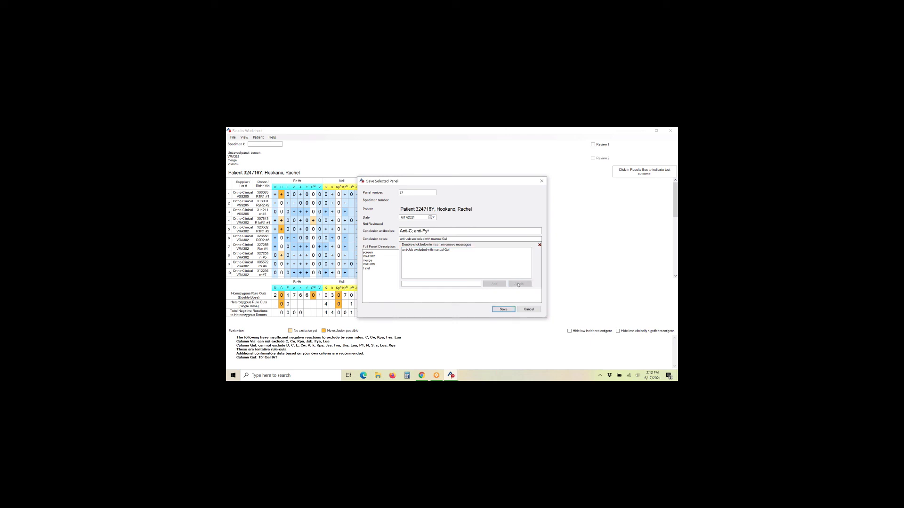
pyautogui.click(504, 310)
pyautogui.click(505, 310)
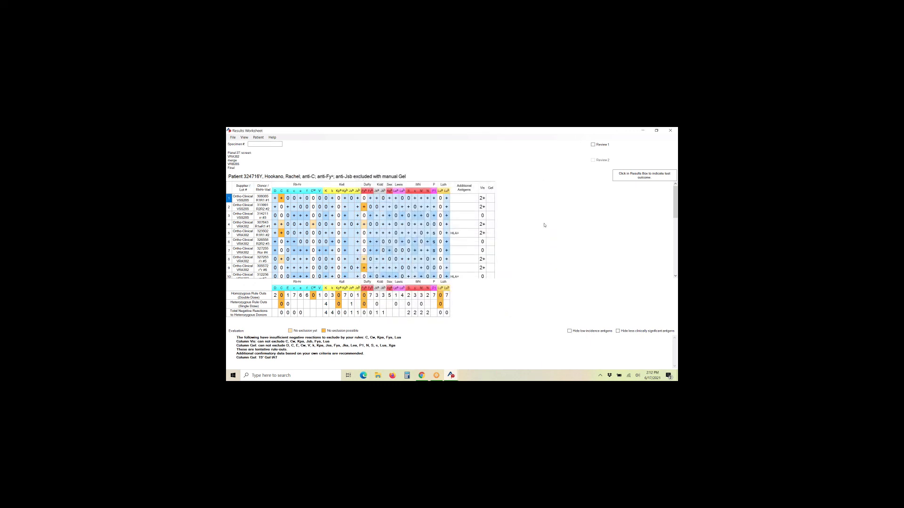
pyautogui.moveTo(359, 134); pyautogui.dragTo(385, 193)
pyautogui.click(528, 194)
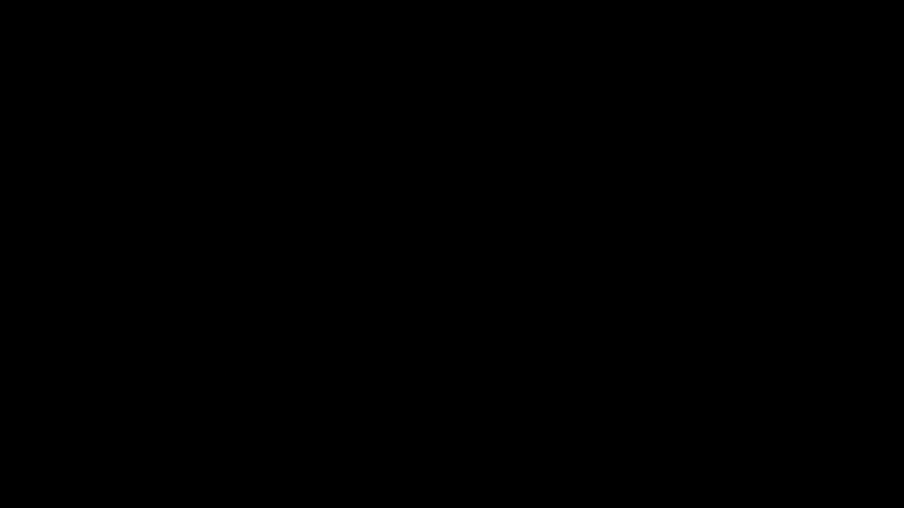